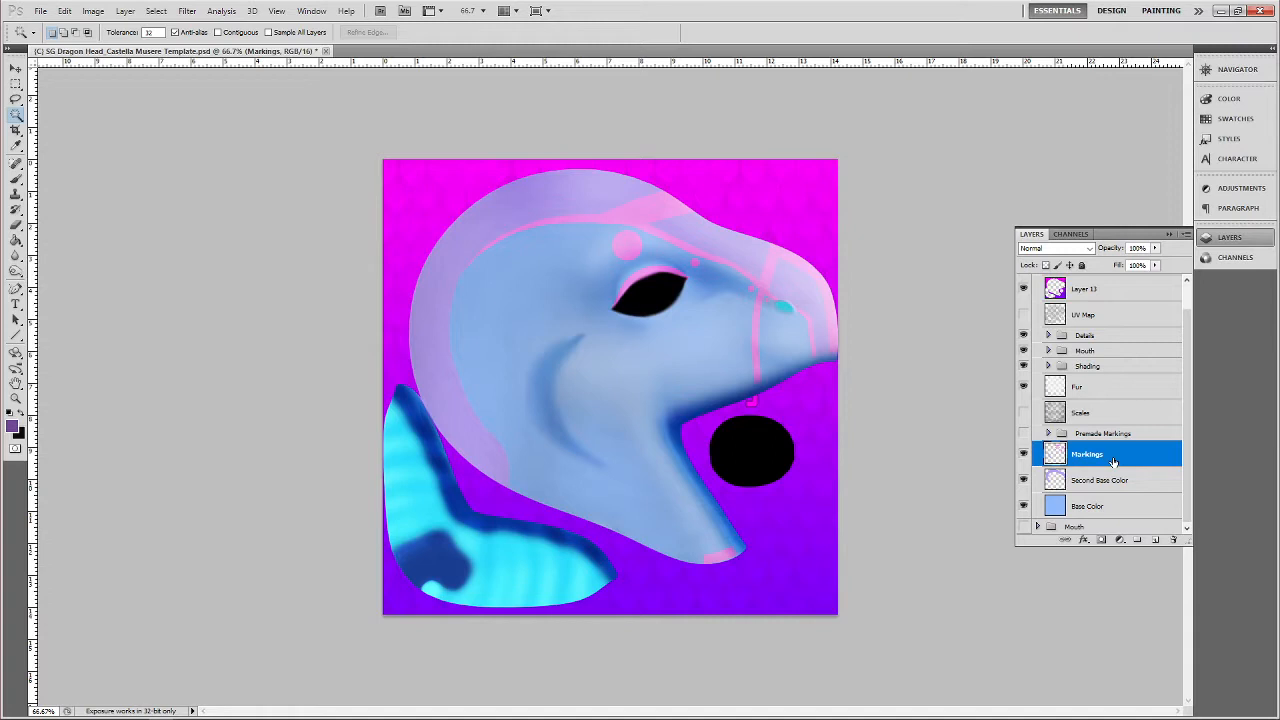
# Check the document's color mode and bits-per-channel setting
pyautogui.scroll(2, 1128, 424)
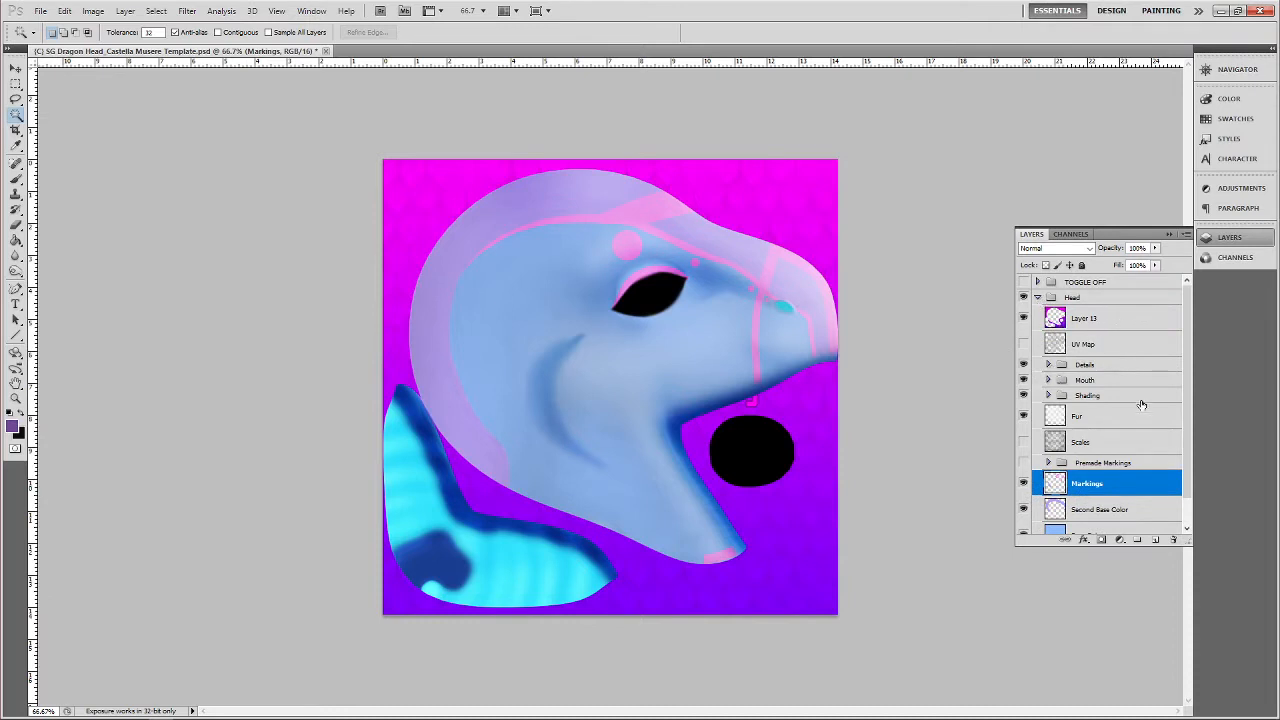
pyautogui.scroll(-1, 1130, 466)
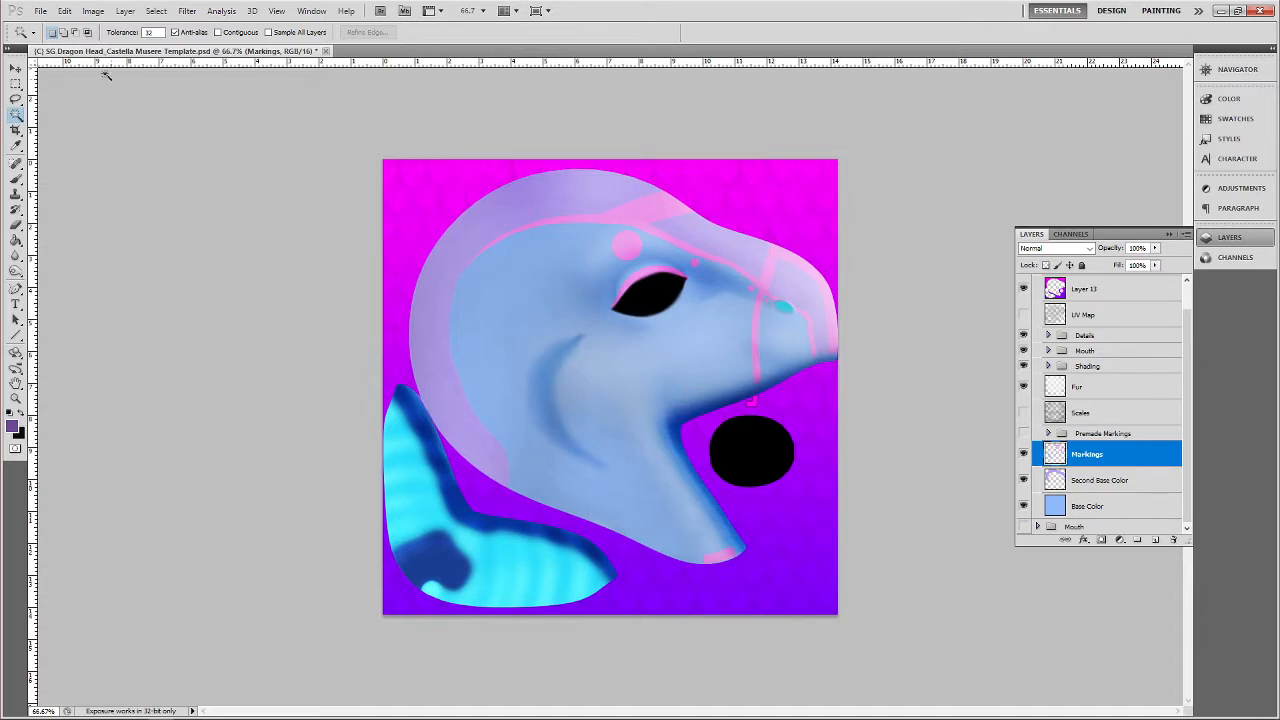
pyautogui.click(93, 12)
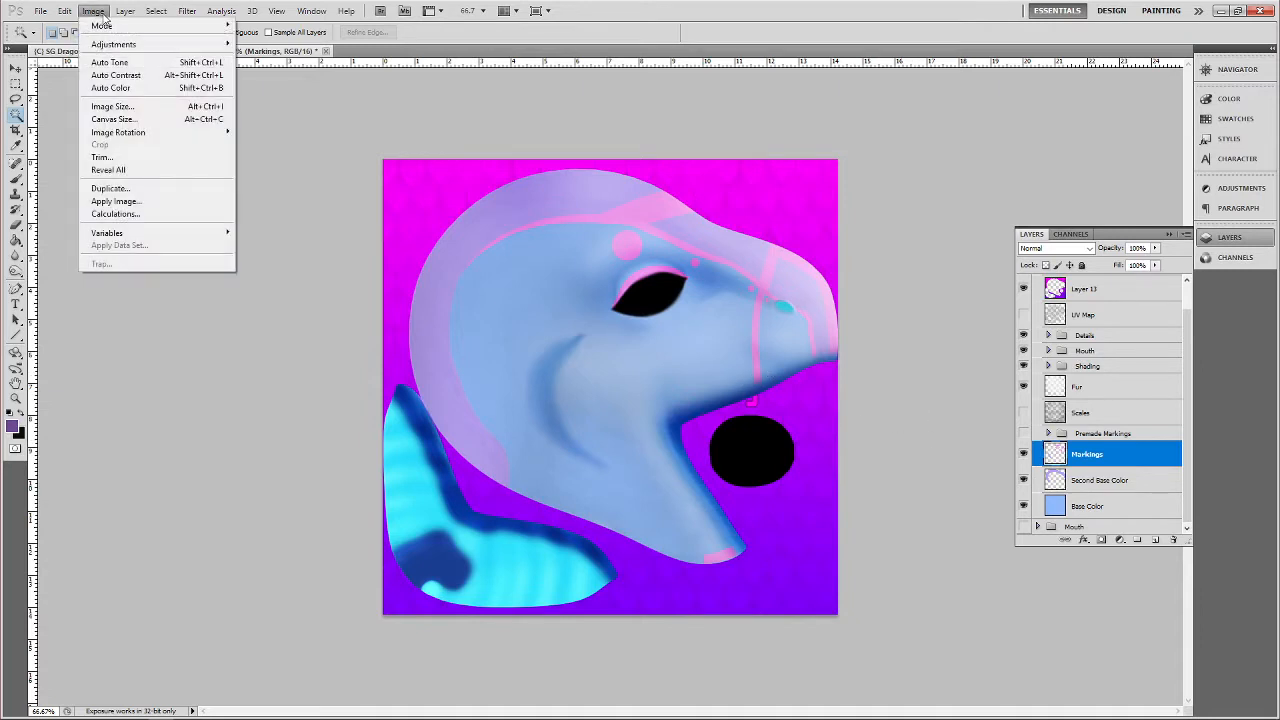
pyautogui.moveTo(110, 28)
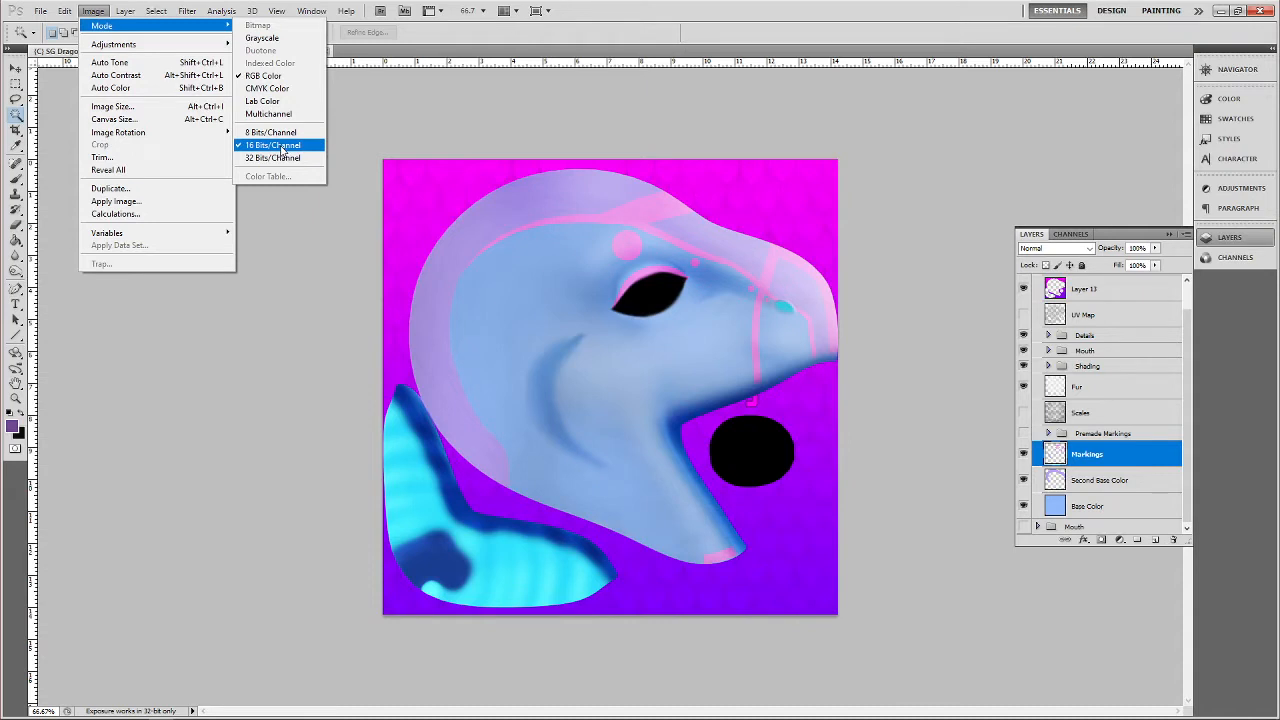
pyautogui.click(1116, 240)
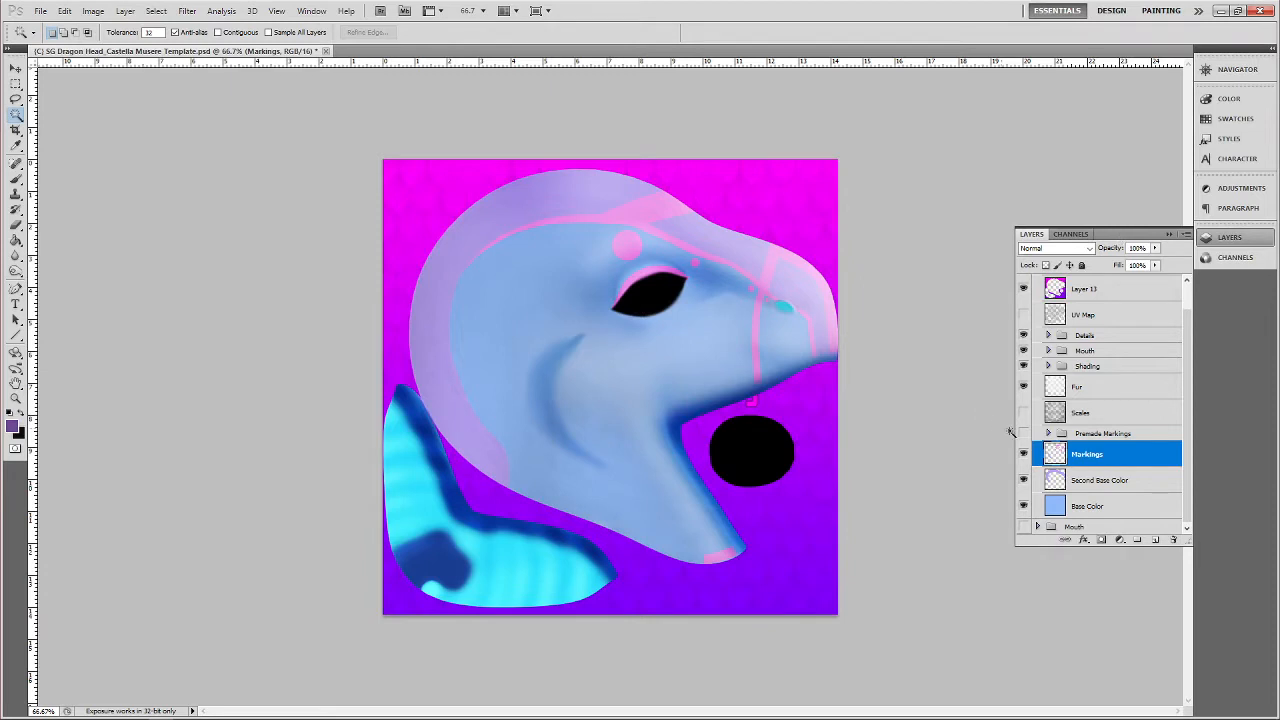
# Load the pixels of the Markings layer as a selection
pyautogui.rightClick(1060, 457)
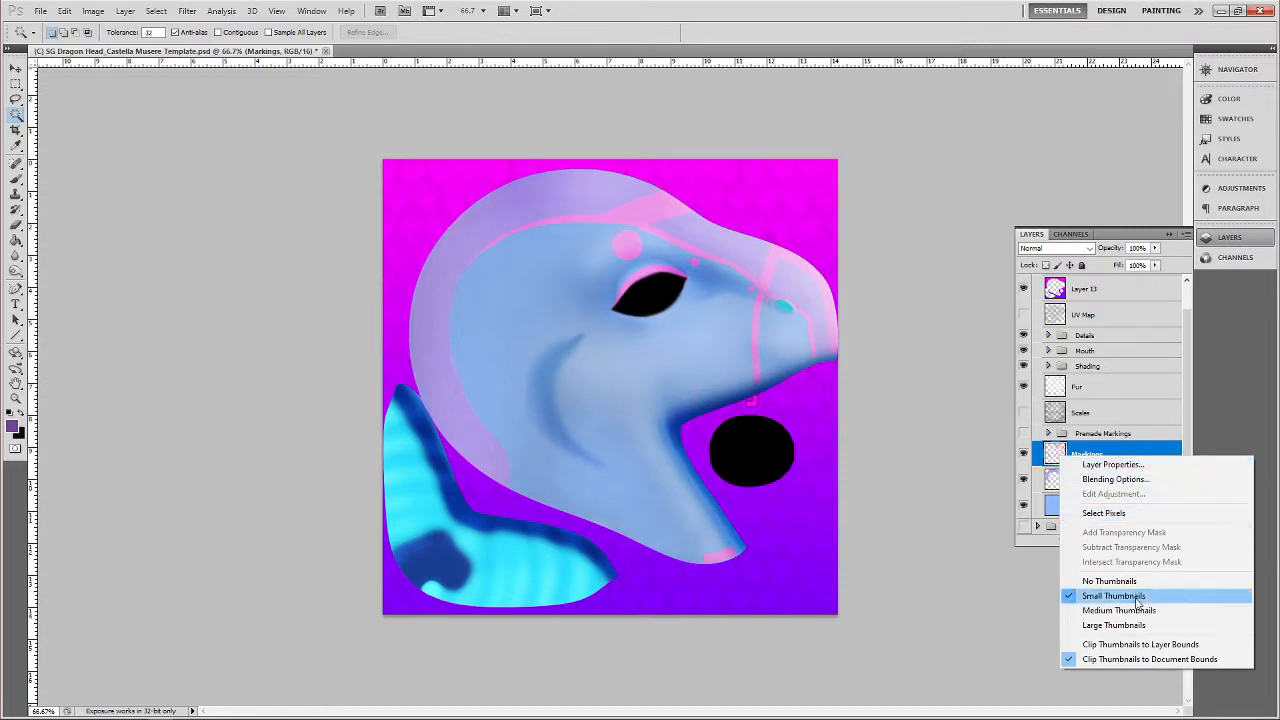
pyautogui.click(1128, 516)
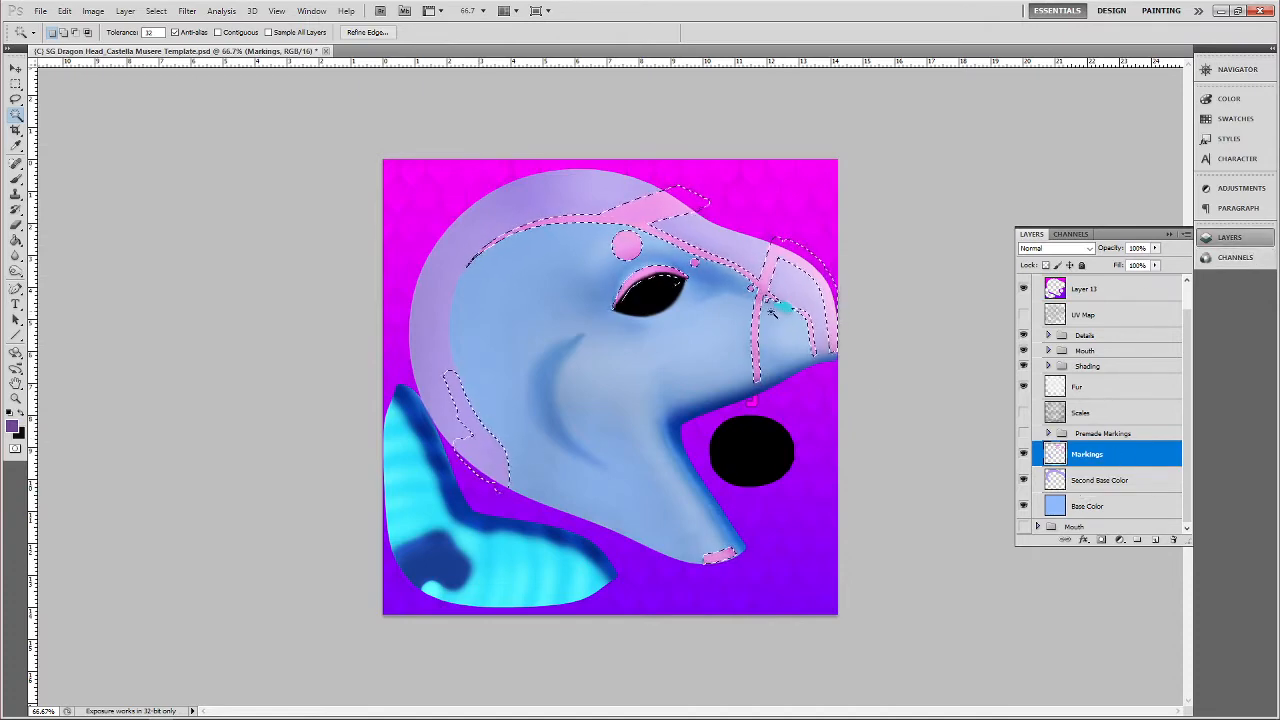
# Examine how the Red, Green and Blue channels contribute to the image by hiding and reshowing each one in turn
pyautogui.click(1234, 258)
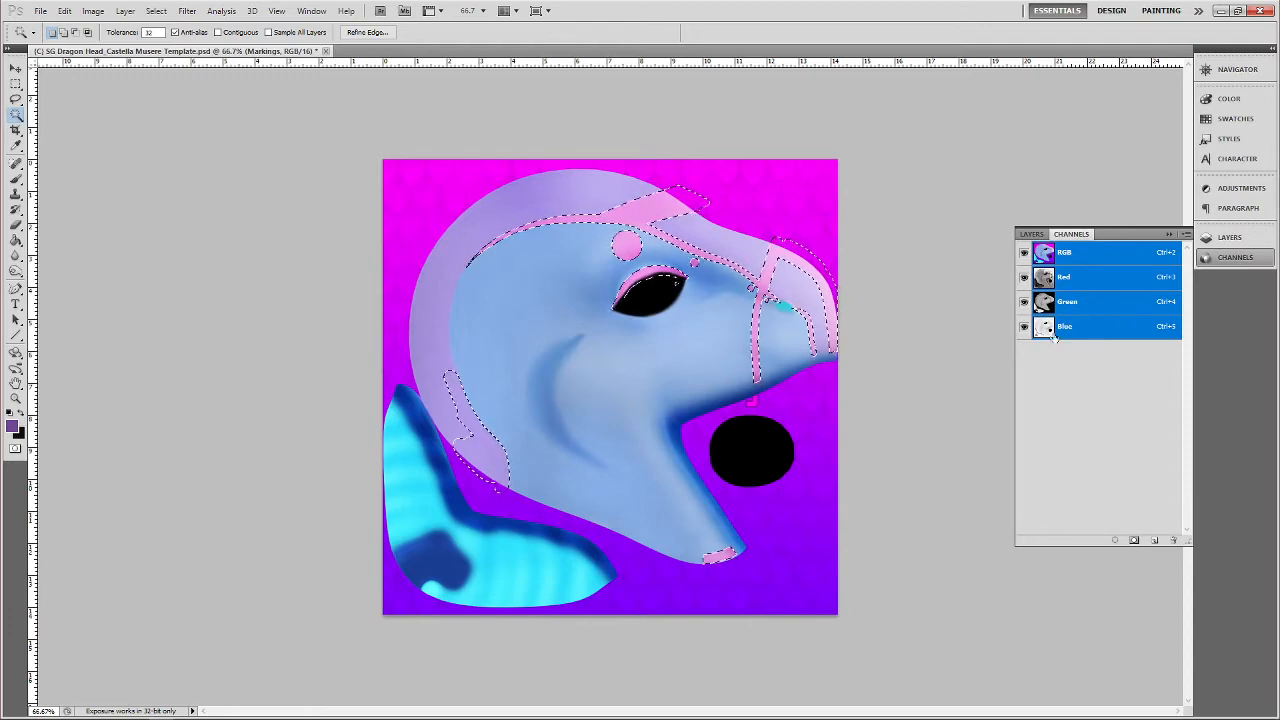
pyautogui.click(1024, 277)
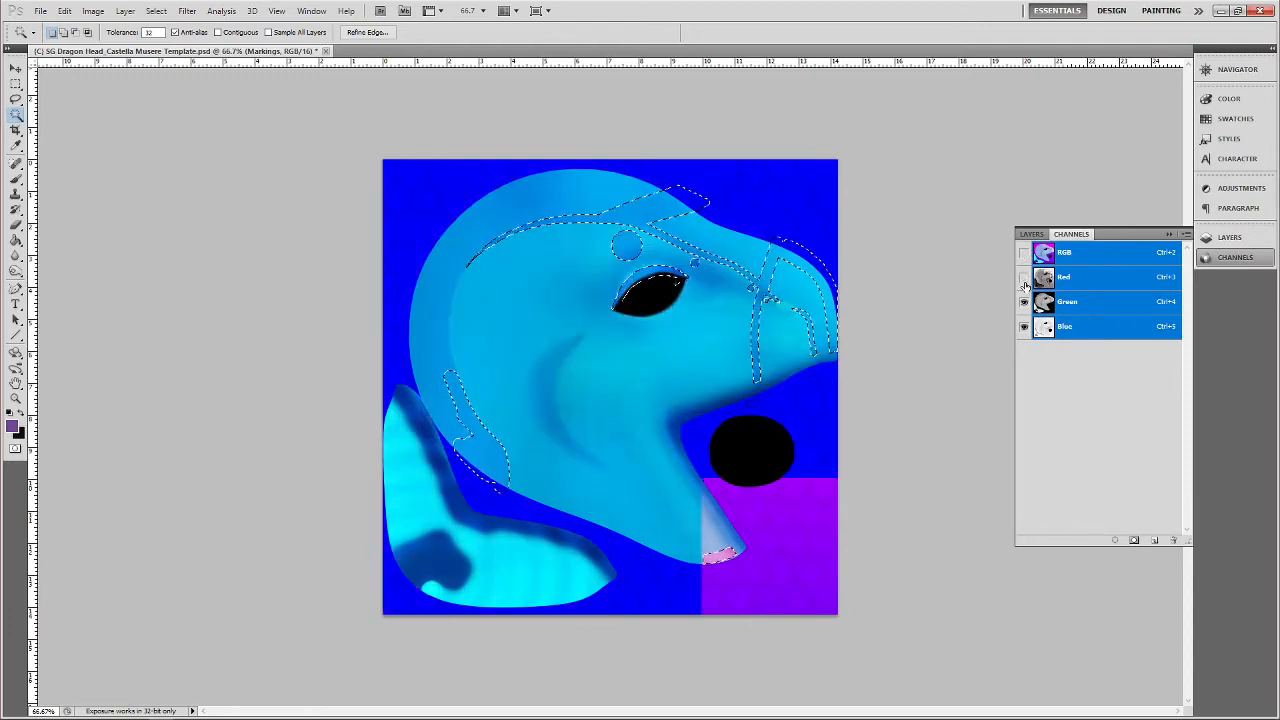
pyautogui.click(1024, 277)
pyautogui.click(1024, 301)
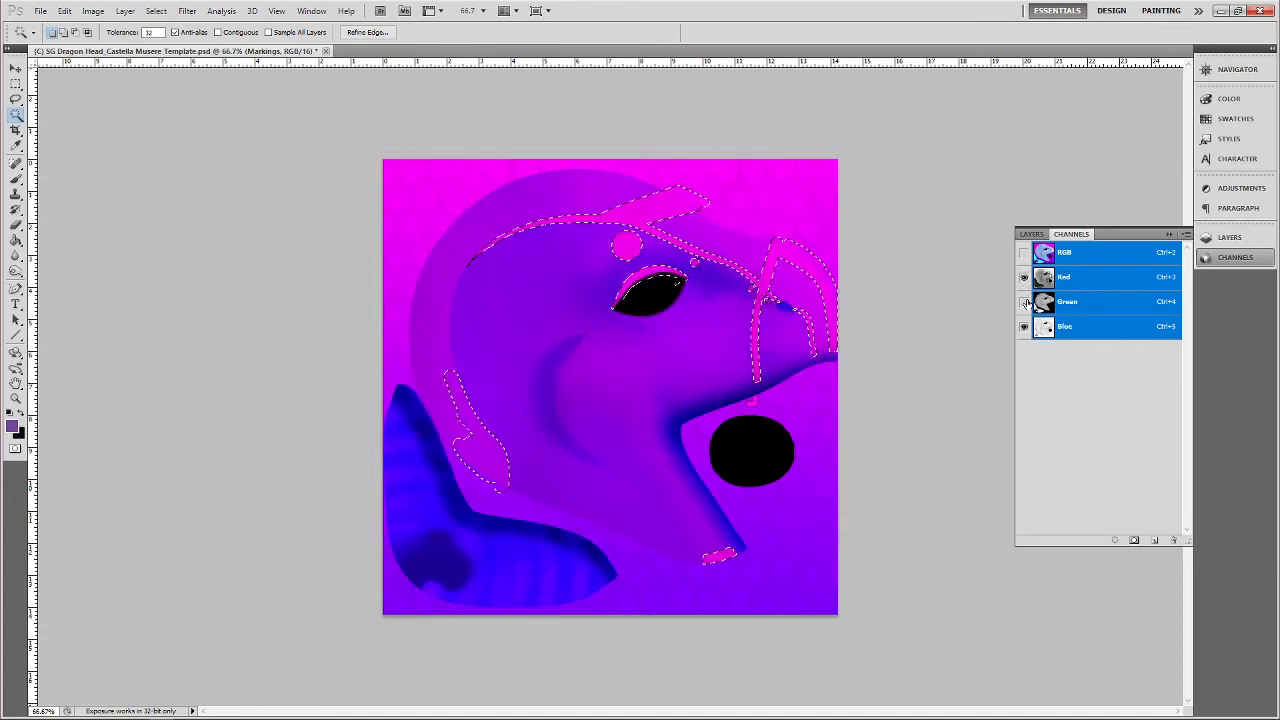
pyautogui.click(1024, 301)
pyautogui.click(1024, 326)
pyautogui.click(1024, 326)
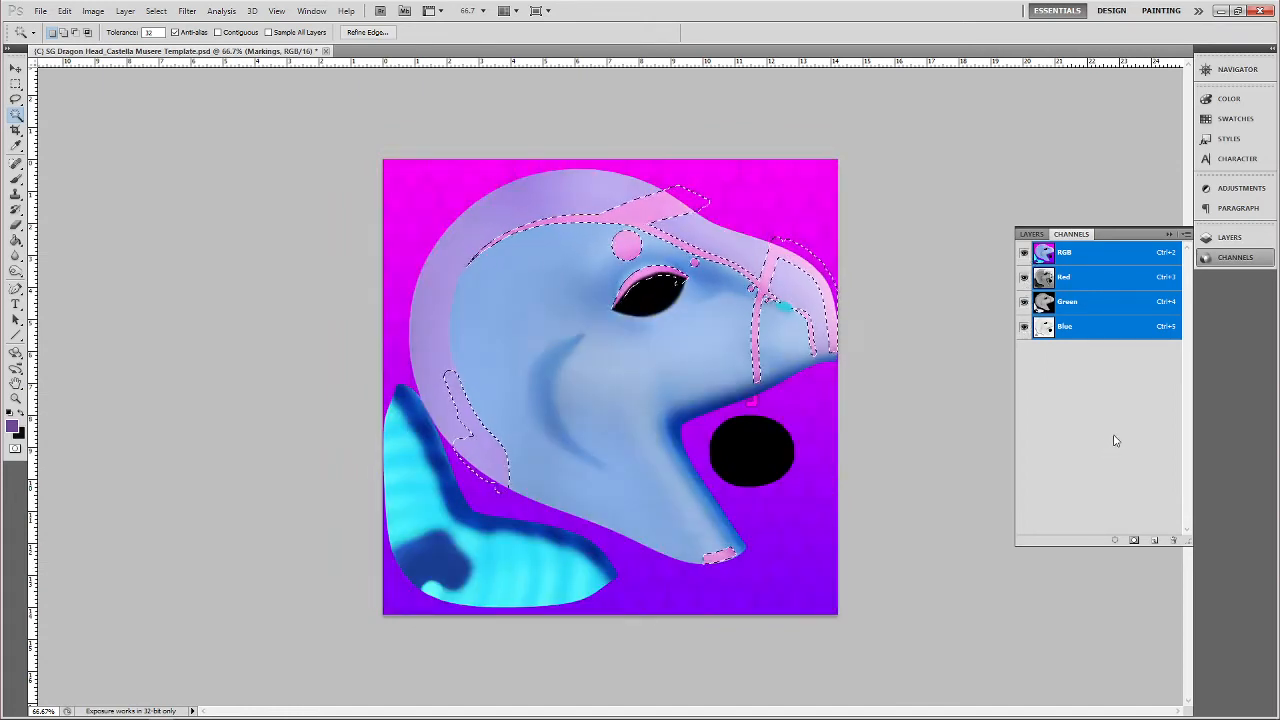
# Save the selected markings as a new alpha channel and overlay it on the image
pyautogui.click(1155, 541)
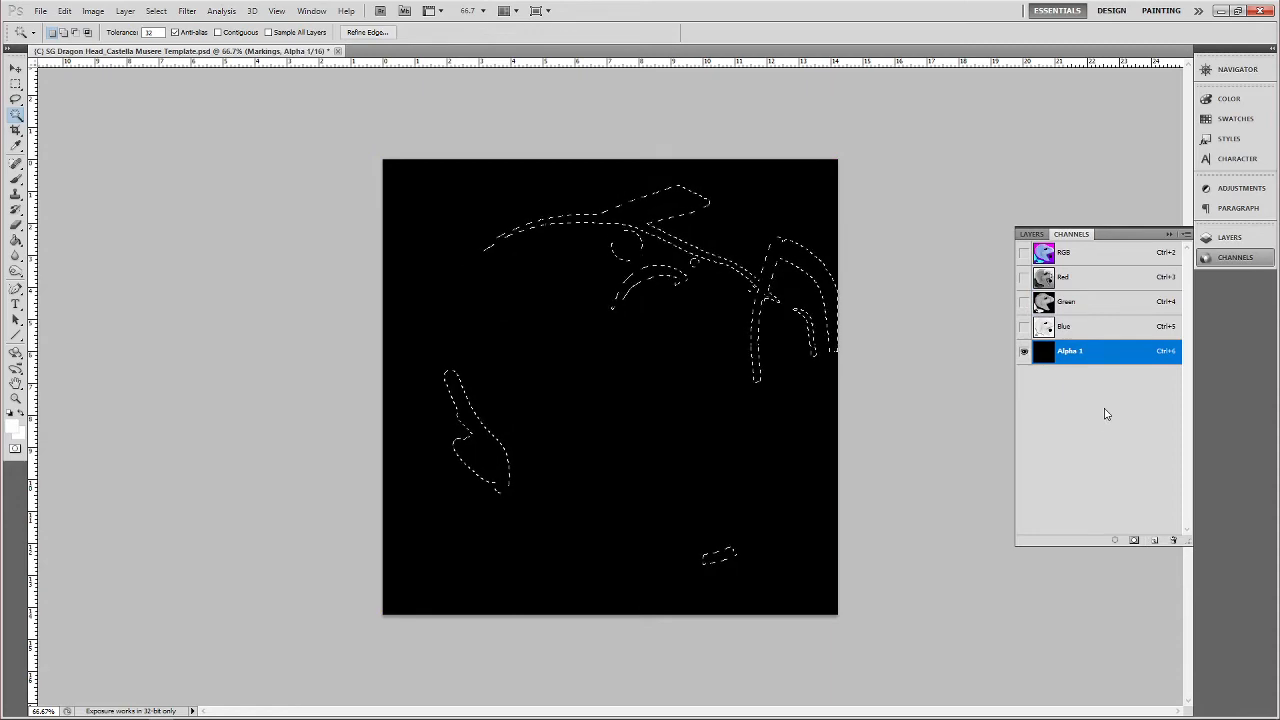
pyautogui.hotkey('ctrl', 'z')
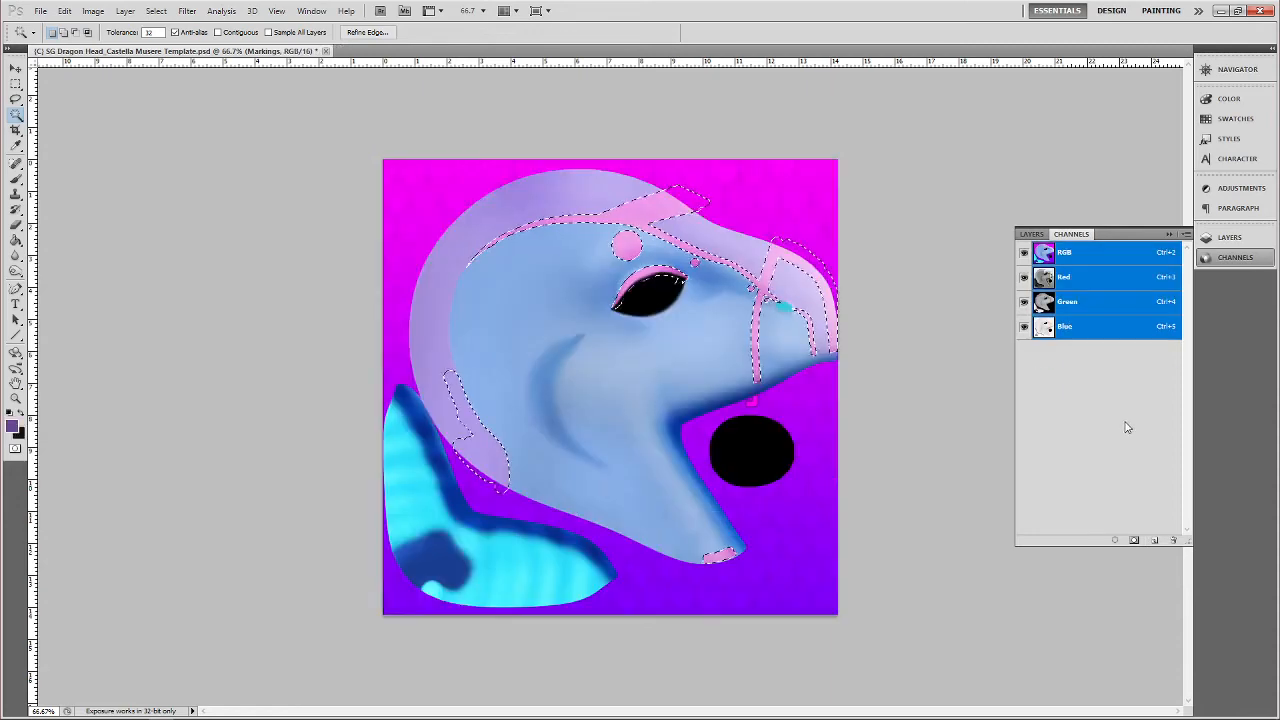
pyautogui.click(1134, 541)
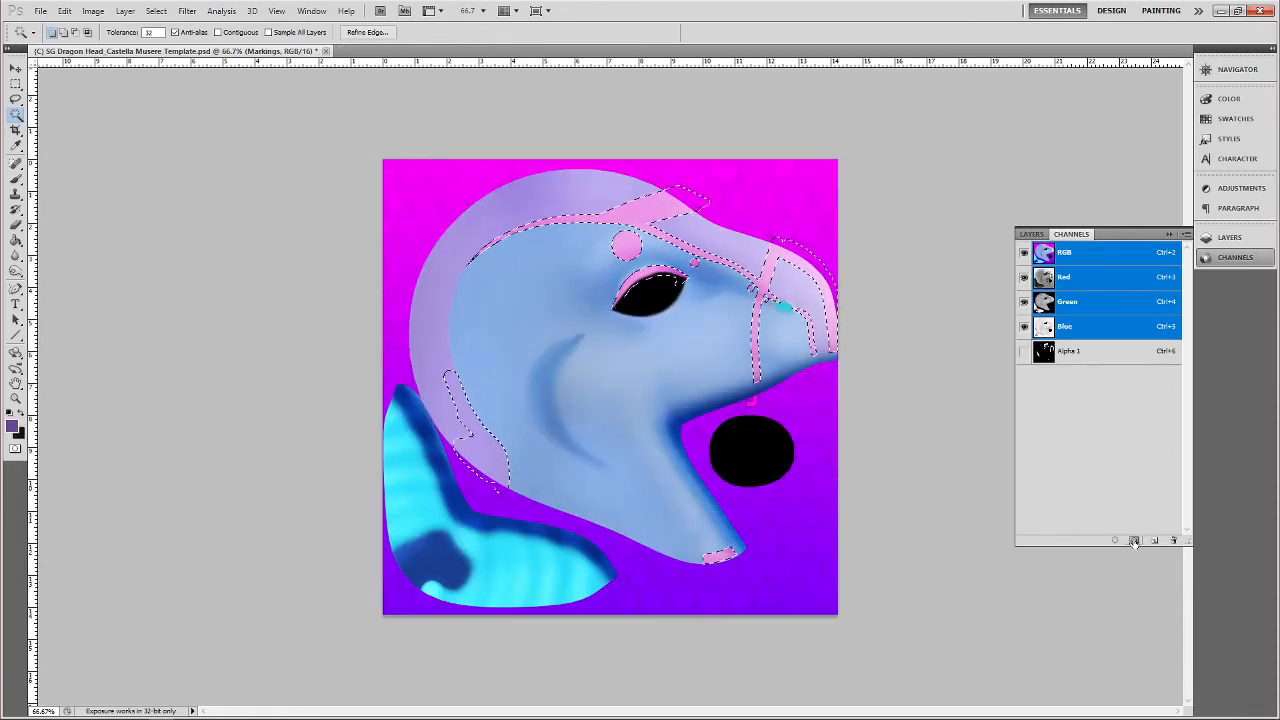
pyautogui.click(1024, 352)
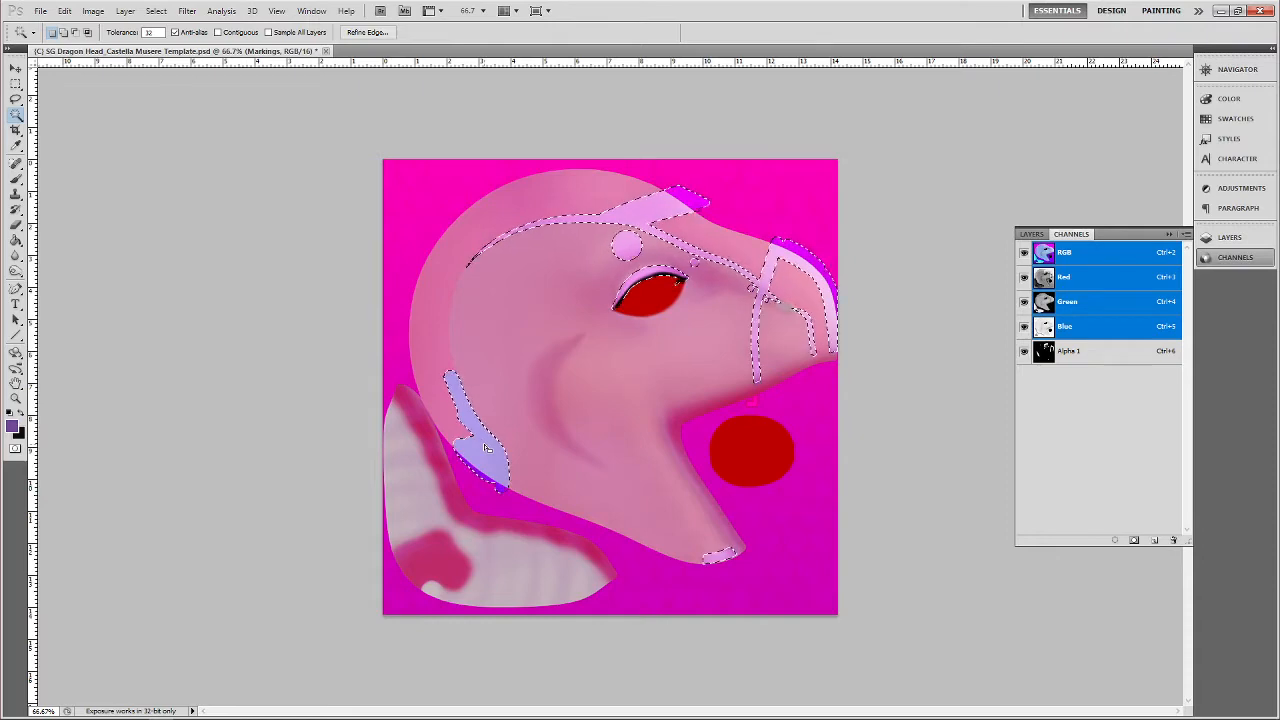
# Rename the new alpha channel as Glowing Markings
pyautogui.click(1118, 358)
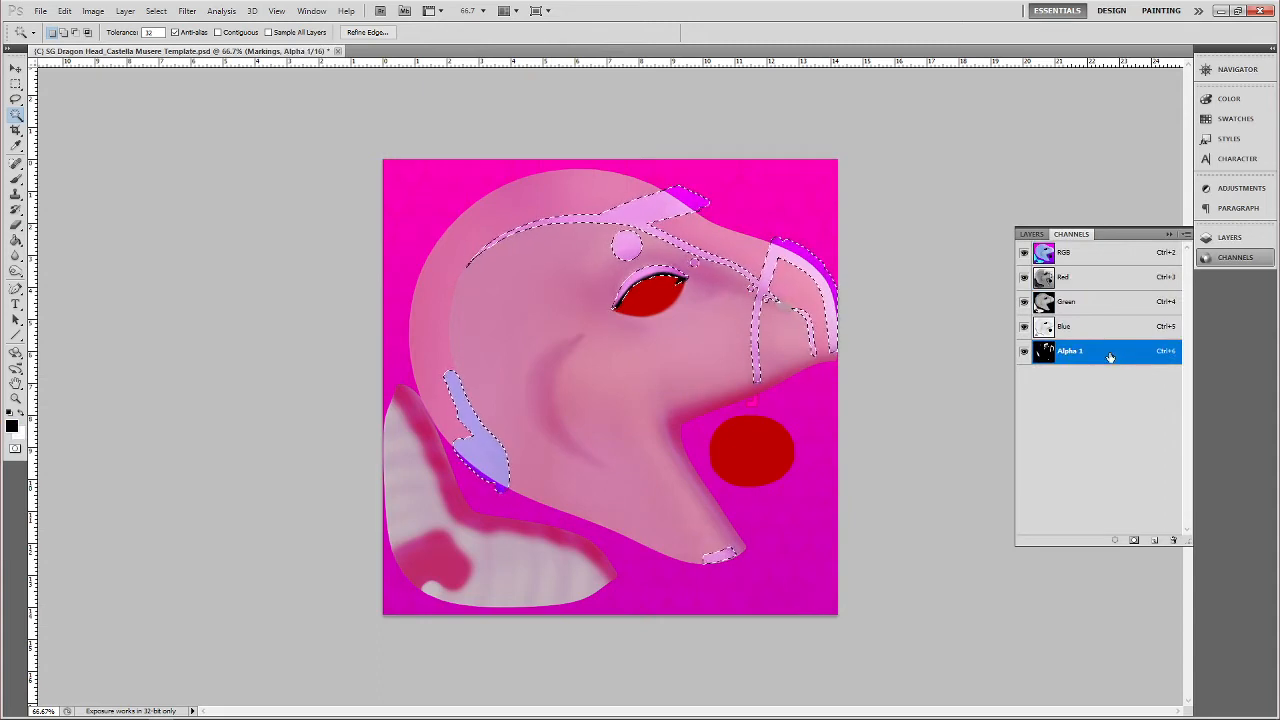
pyautogui.doubleClick(1110, 355)
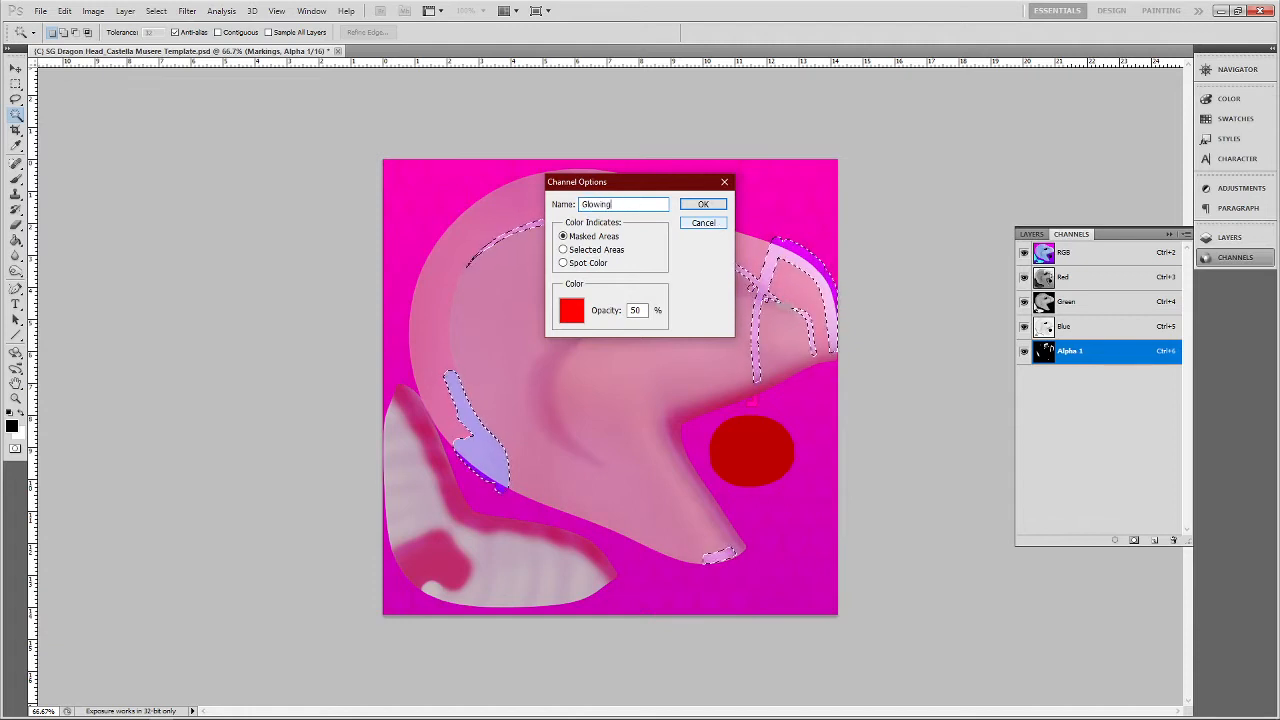
pyautogui.press('Return')
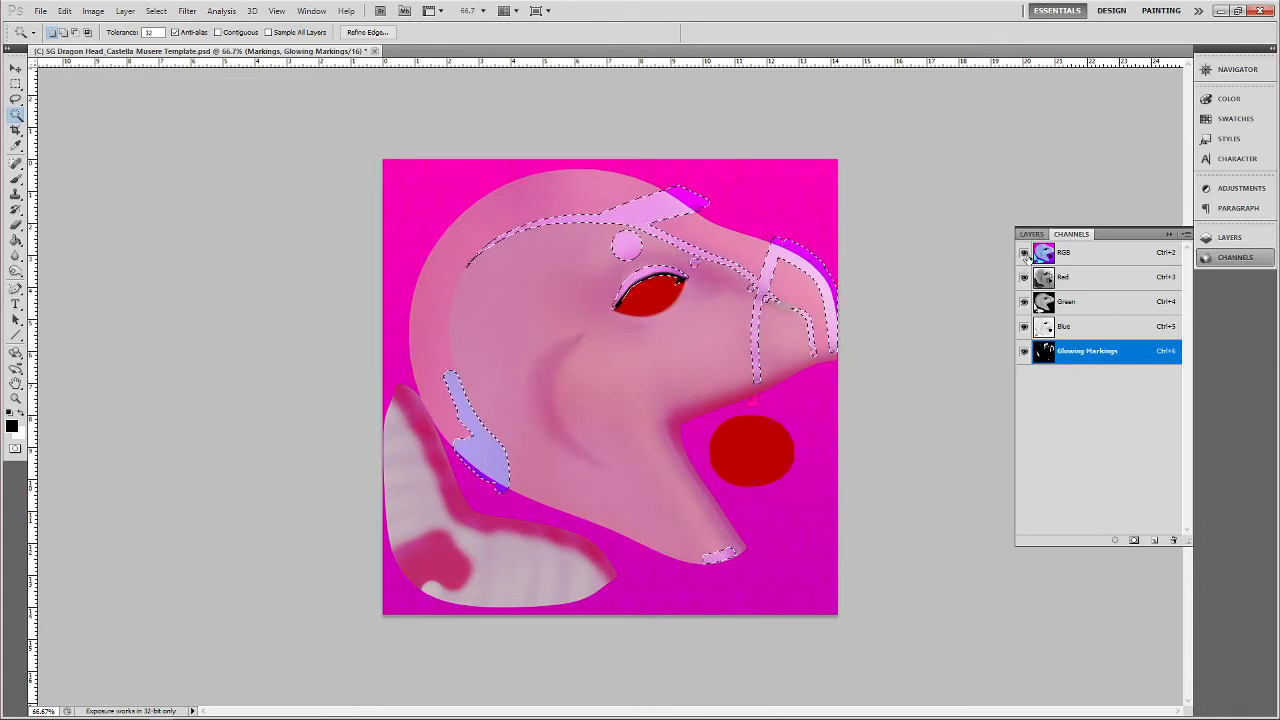
# Isolate the Glowing Markings channel with nothing selected and activate the Brush tool
pyautogui.click(1025, 254)
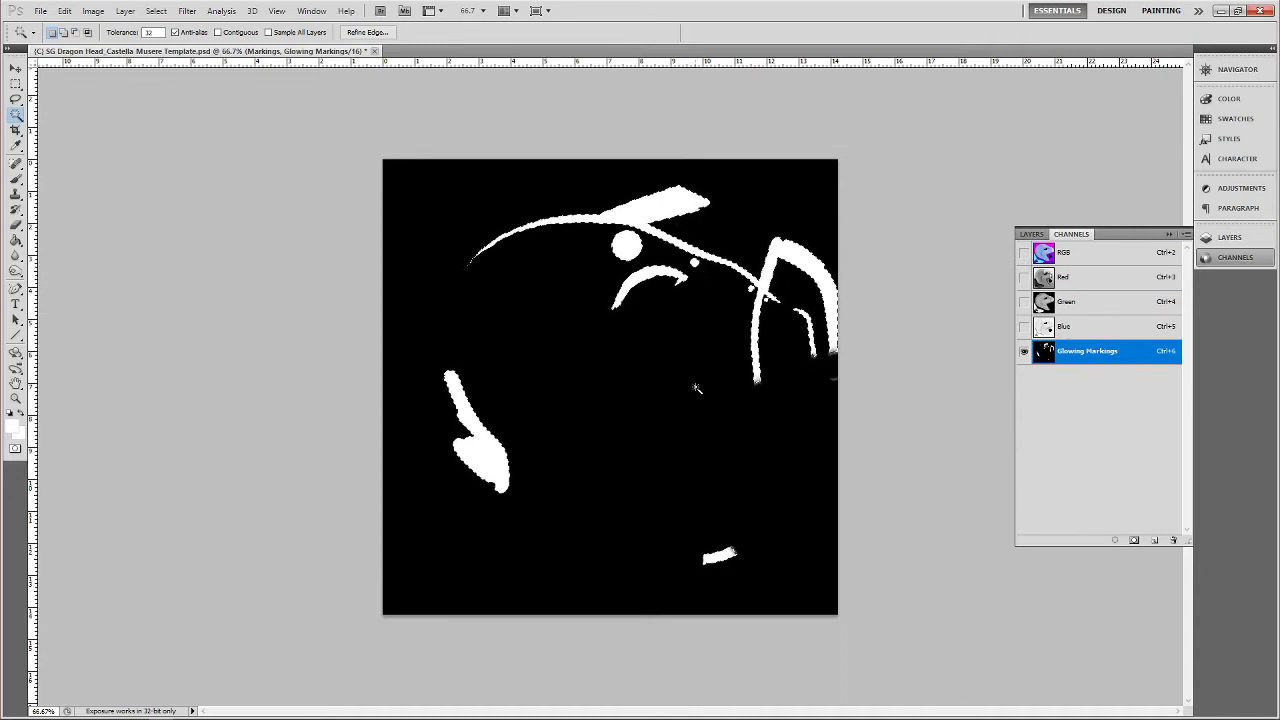
pyautogui.hotkey('ctrl', 'd')
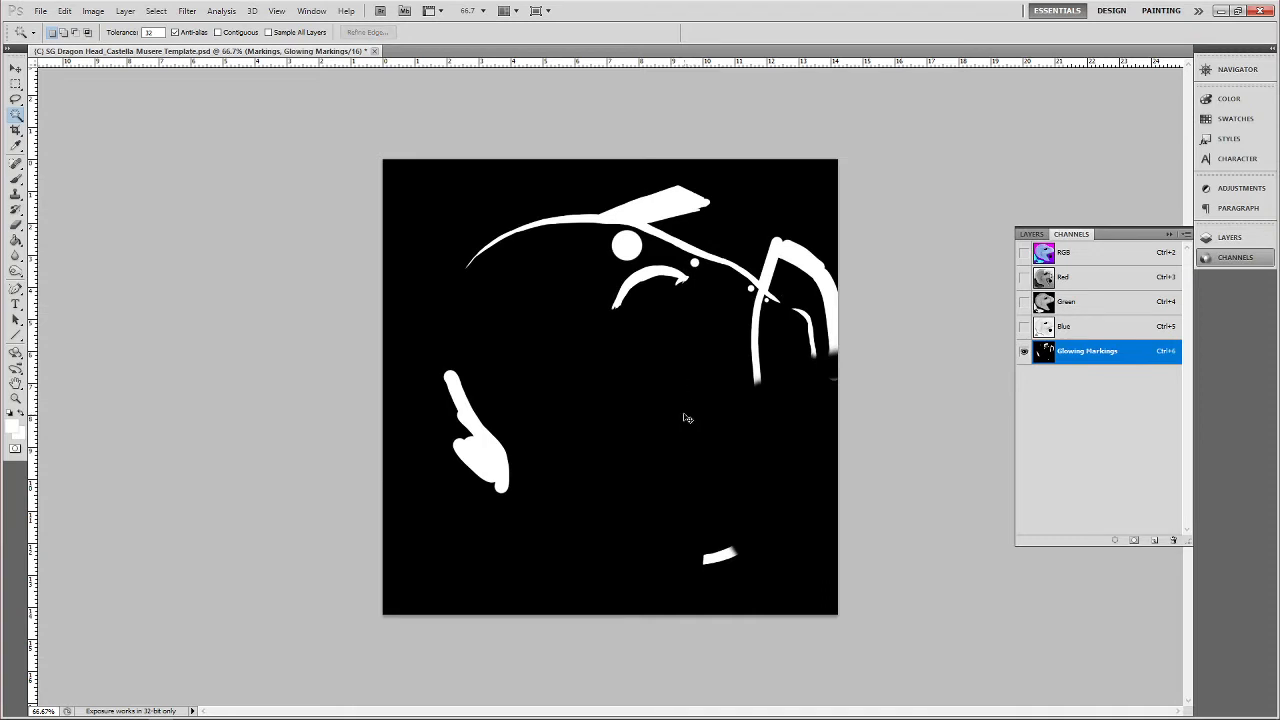
pyautogui.hotkey('ctrl', '+')
pyautogui.hotkey('ctrl', '+')
pyautogui.moveTo(917, 65); pyautogui.dragTo(492, 267)
pyautogui.hotkey('ctrl', 'z')
pyautogui.moveTo(786, 183); pyautogui.dragTo(271, 381)
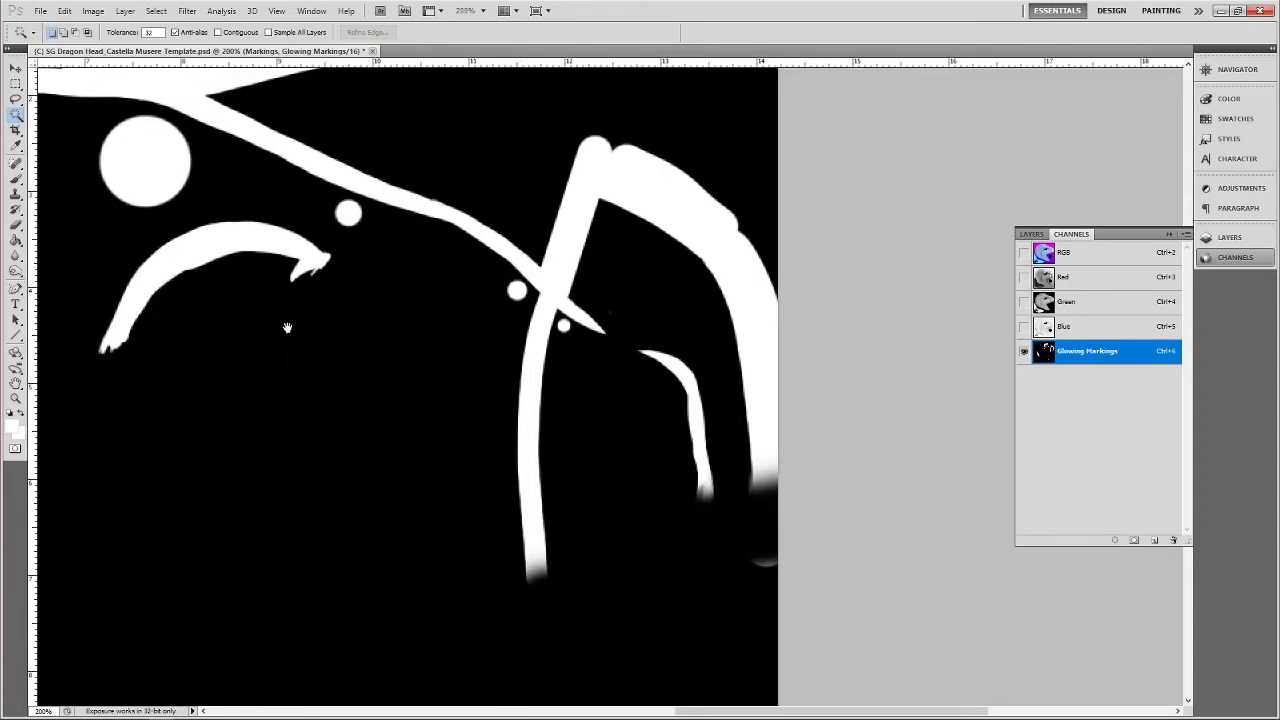
pyautogui.moveTo(287, 327); pyautogui.dragTo(444, 378)
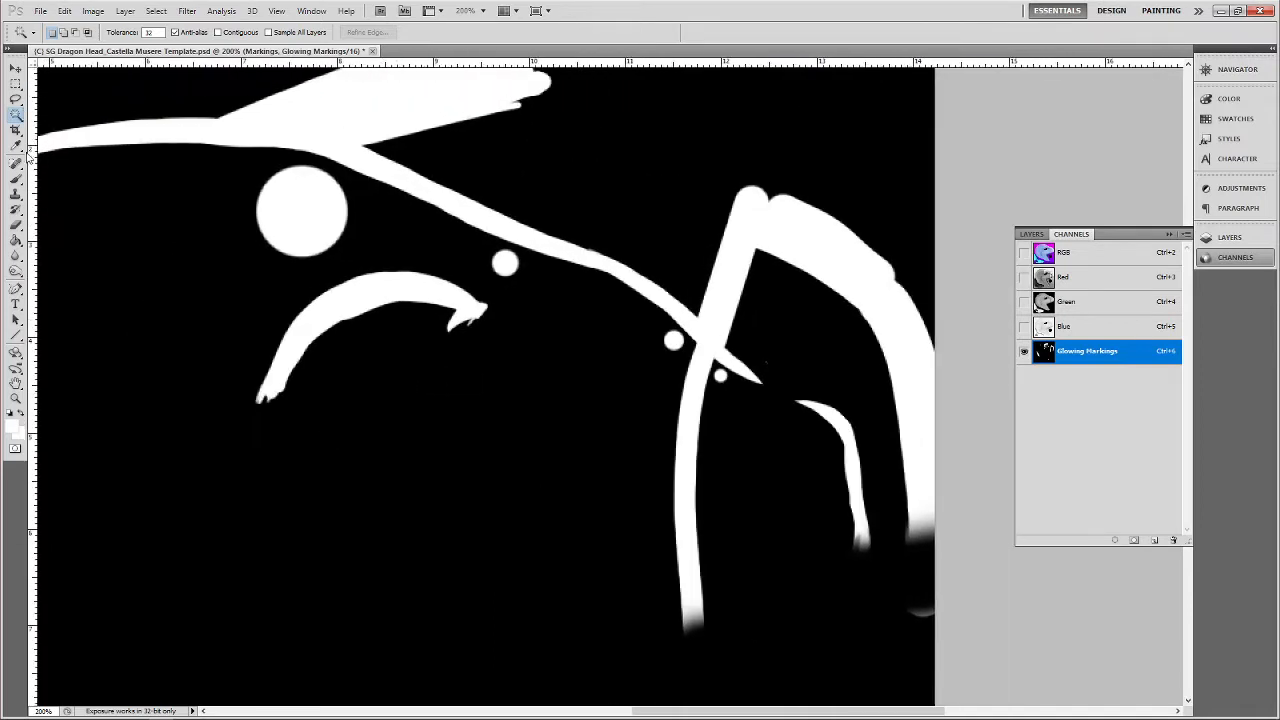
pyautogui.click(15, 181)
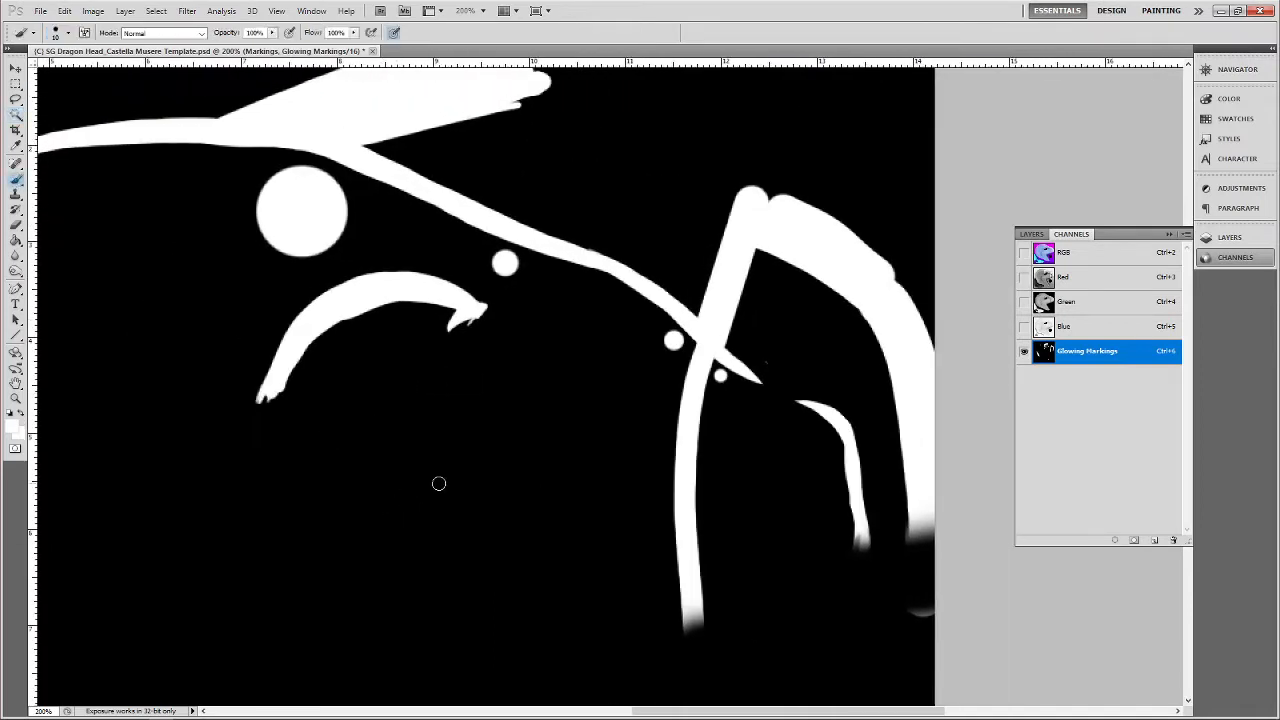
pyautogui.click(14, 429)
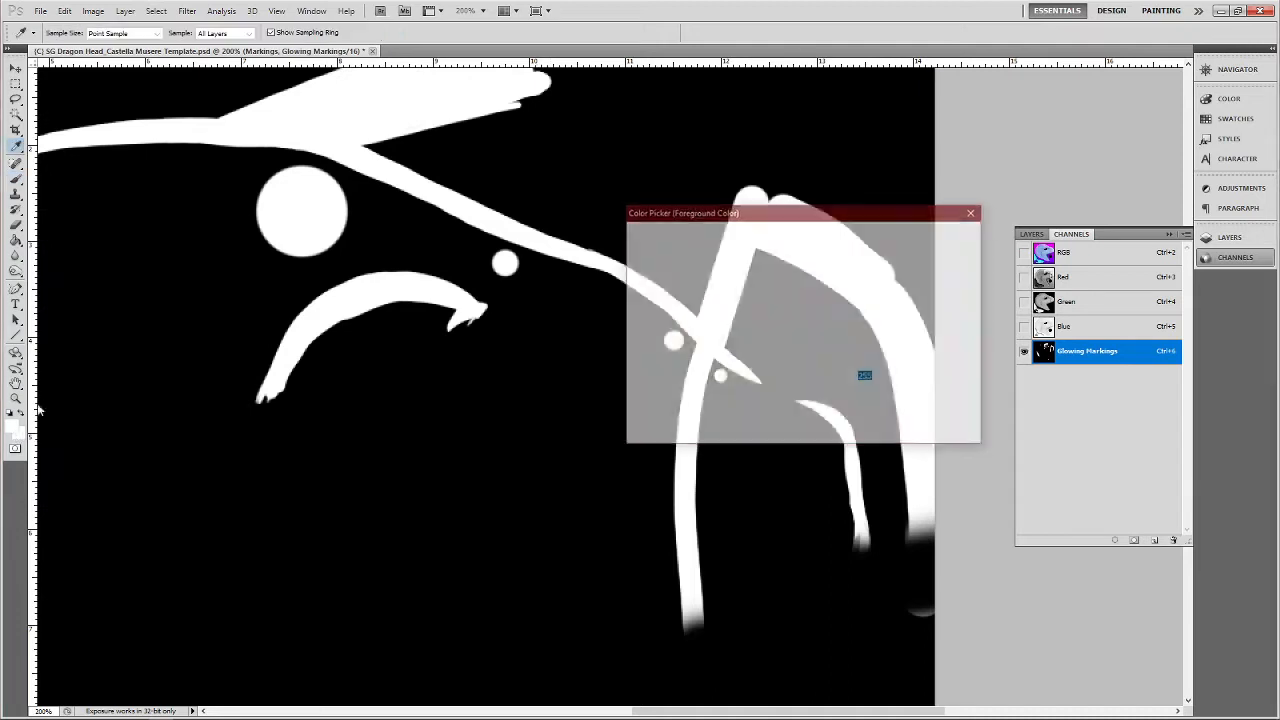
pyautogui.moveTo(661, 374); pyautogui.dragTo(608, 447)
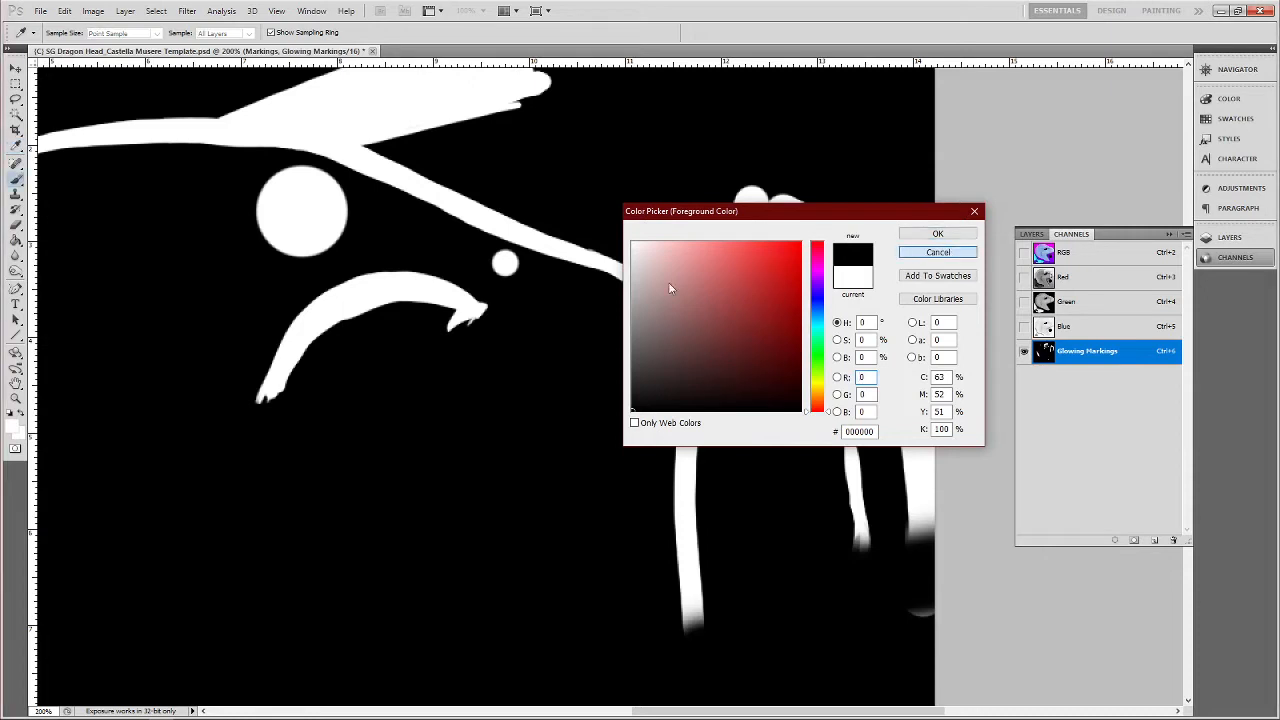
pyautogui.click(938, 253)
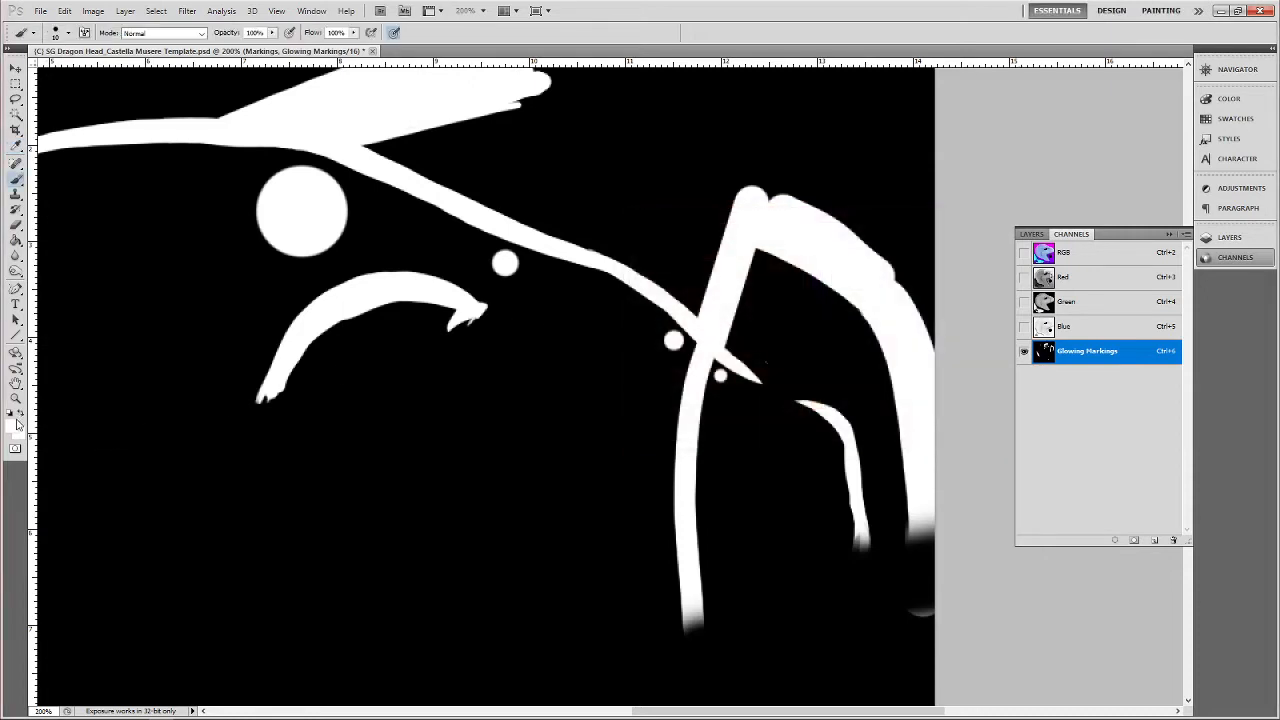
pyautogui.click(13, 428)
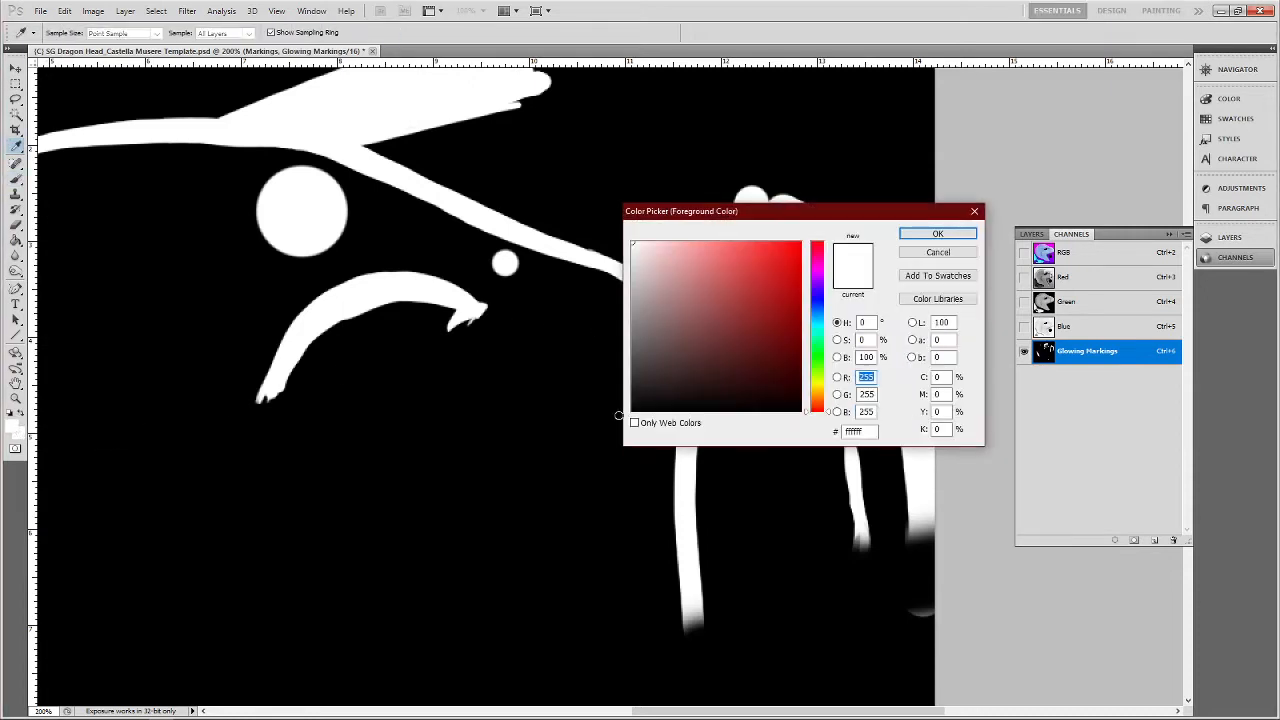
pyautogui.click(936, 236)
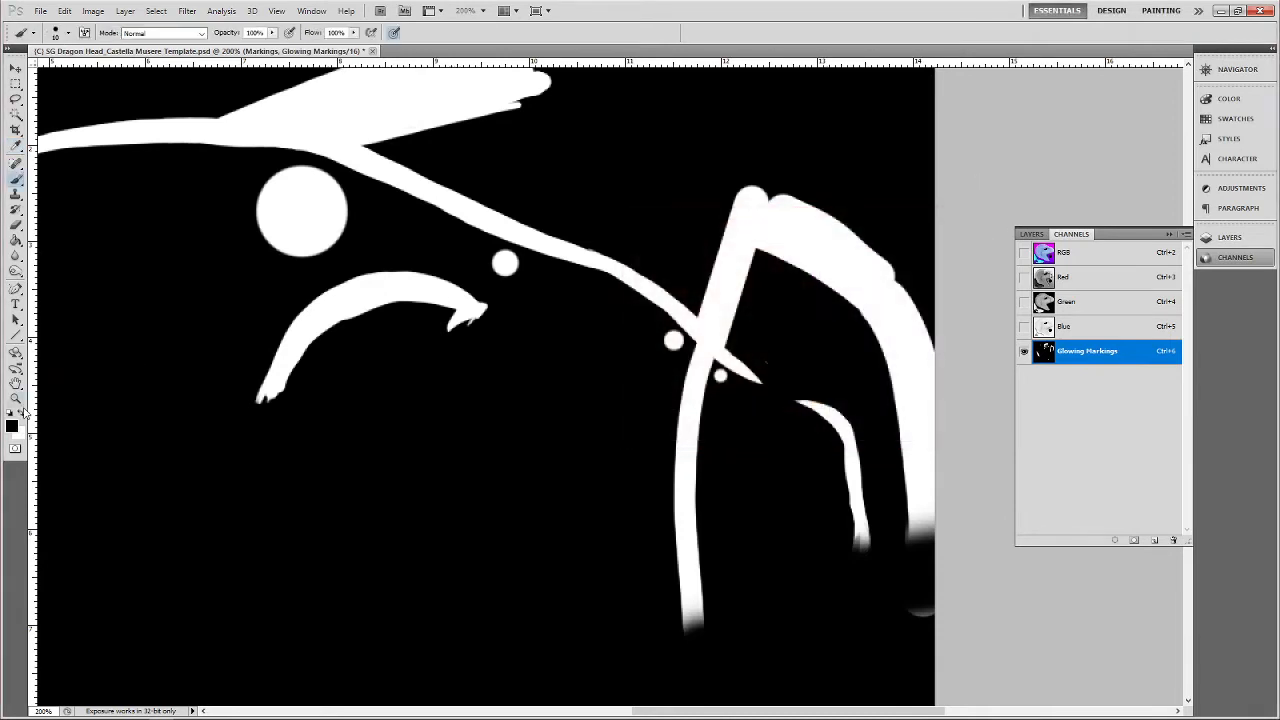
# Swap the foreground and background colors until black is the foreground color
pyautogui.click(21, 413)
pyautogui.click(21, 413)
pyautogui.click(21, 413)
pyautogui.click(21, 413)
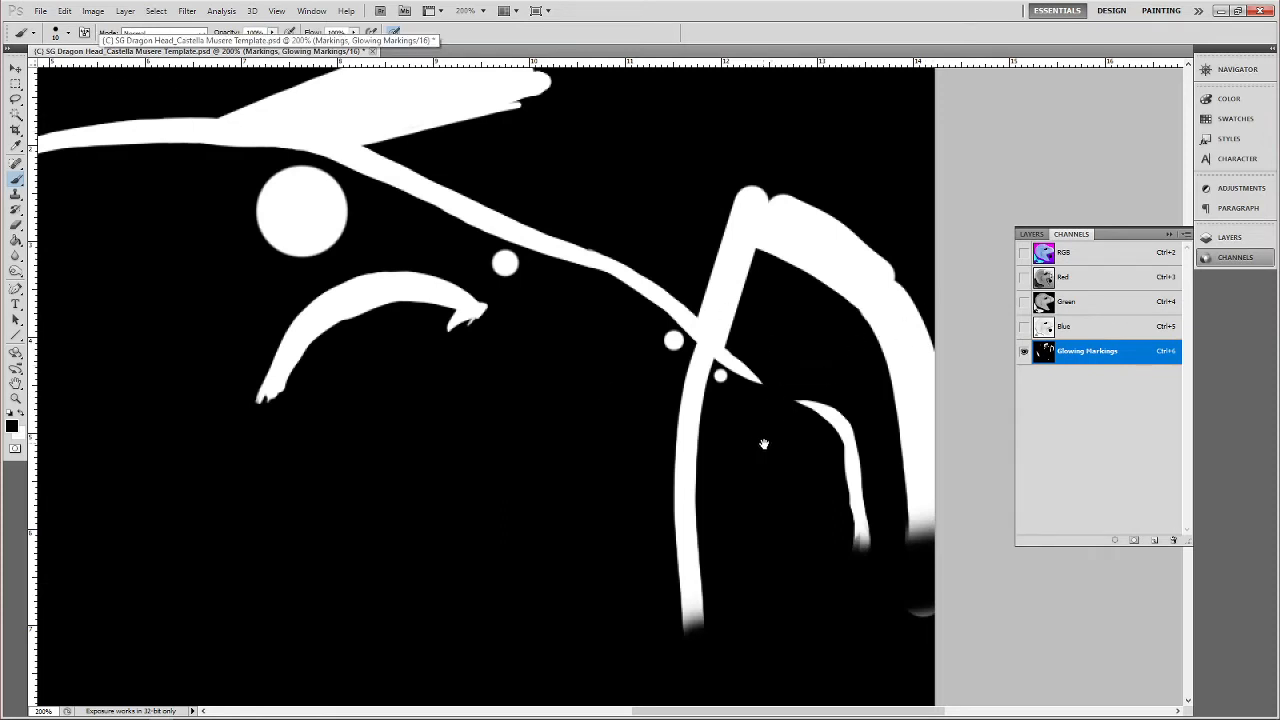
# Set the brush size to 100 and paint out the large white marking at the back of the neck with black
pyautogui.scroll(-5, 764, 444)
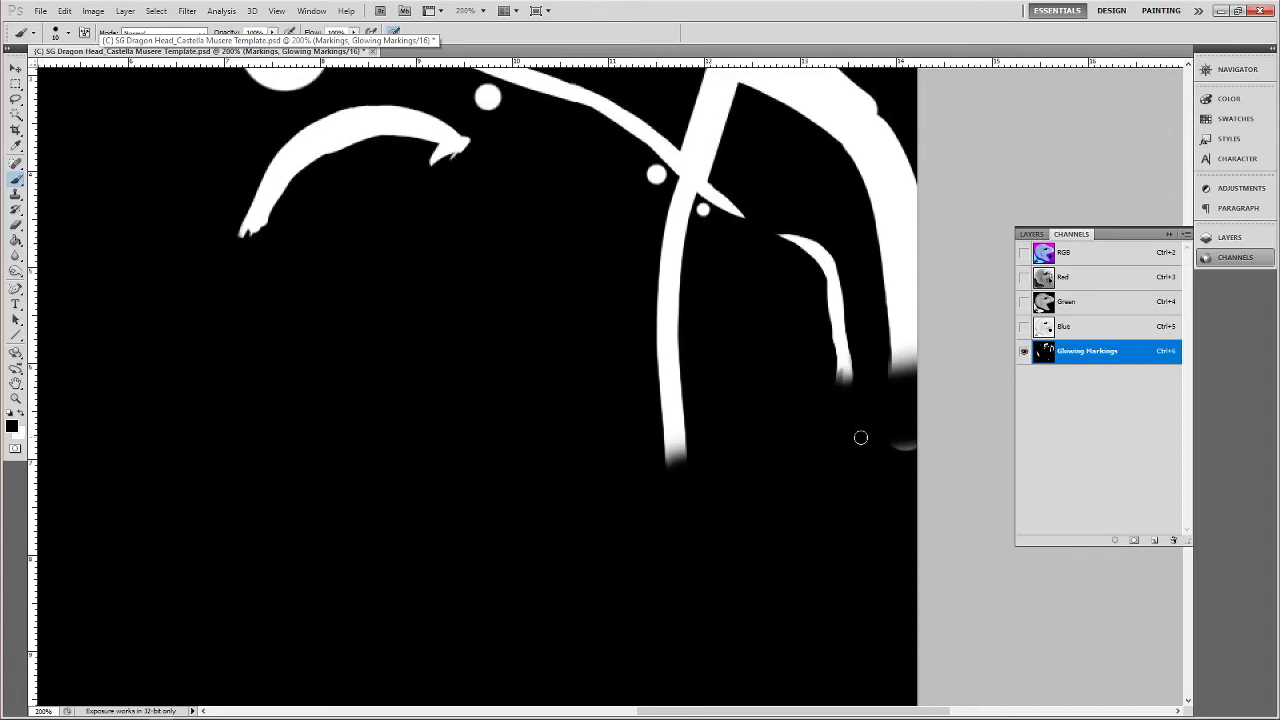
pyautogui.moveTo(757, 423); pyautogui.dragTo(843, 534)
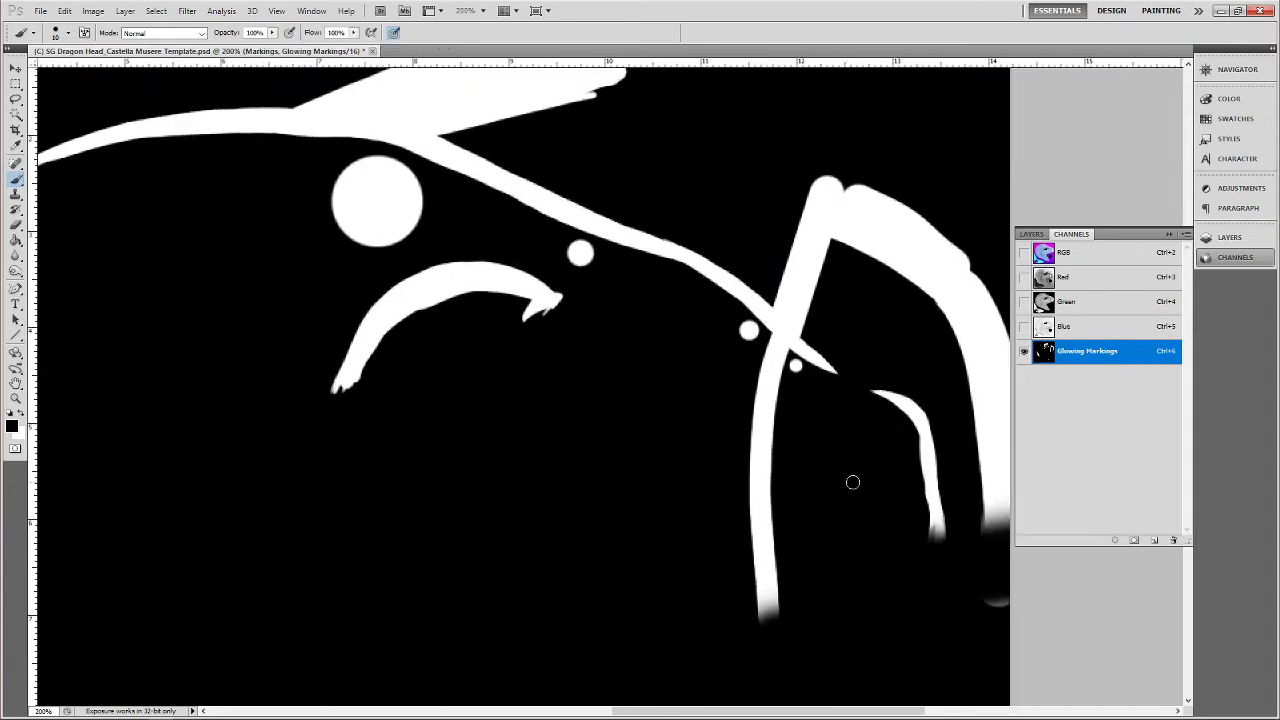
pyautogui.moveTo(632, 372)
pyautogui.mouseDown()
pyautogui.moveTo(811, 435)
pyautogui.moveTo(780, 457)
pyautogui.moveTo(820, 437)
pyautogui.moveTo(930, 218)
pyautogui.moveTo(928, 165)
pyautogui.mouseUp()
pyautogui.moveTo(506, 473); pyautogui.dragTo(558, 309)
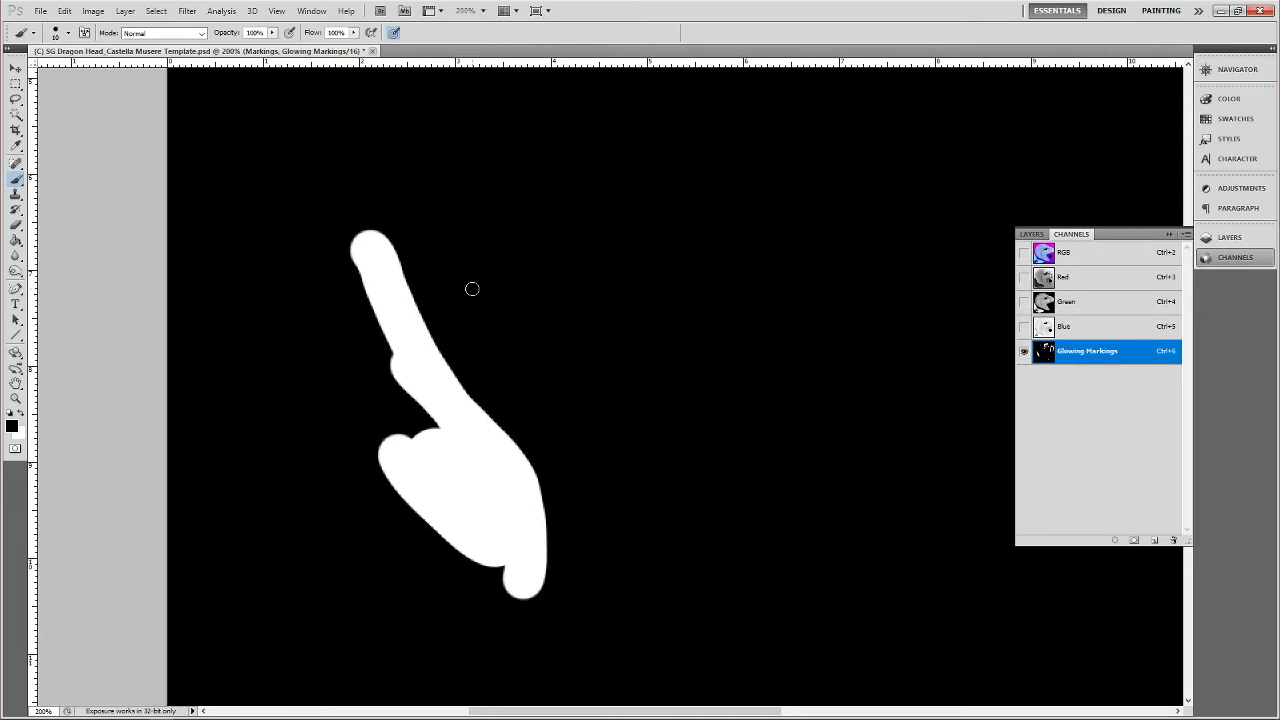
pyautogui.press(']')
pyautogui.press(']')
pyautogui.press(']')
pyautogui.press(']')
pyautogui.press(']')
pyautogui.press(']')
pyautogui.press(']')
pyautogui.press(']')
pyautogui.press(']')
pyautogui.press('[')
pyautogui.press('[')
pyautogui.press('[')
pyautogui.press('[')
pyautogui.press('[')
pyautogui.press('[')
pyautogui.press('[')
pyautogui.press('[')
pyautogui.press(']')
pyautogui.press(']')
pyautogui.press(']')
pyautogui.press(']')
pyautogui.press(']')
pyautogui.press(']')
pyautogui.press(']')
pyautogui.press(']')
pyautogui.click(364, 254)
pyautogui.moveTo(364, 254)
pyautogui.mouseDown()
pyautogui.moveTo(413, 356)
pyautogui.moveTo(435, 426)
pyautogui.moveTo(424, 451)
pyautogui.moveTo(457, 522)
pyautogui.moveTo(497, 429)
pyautogui.mouseUp()
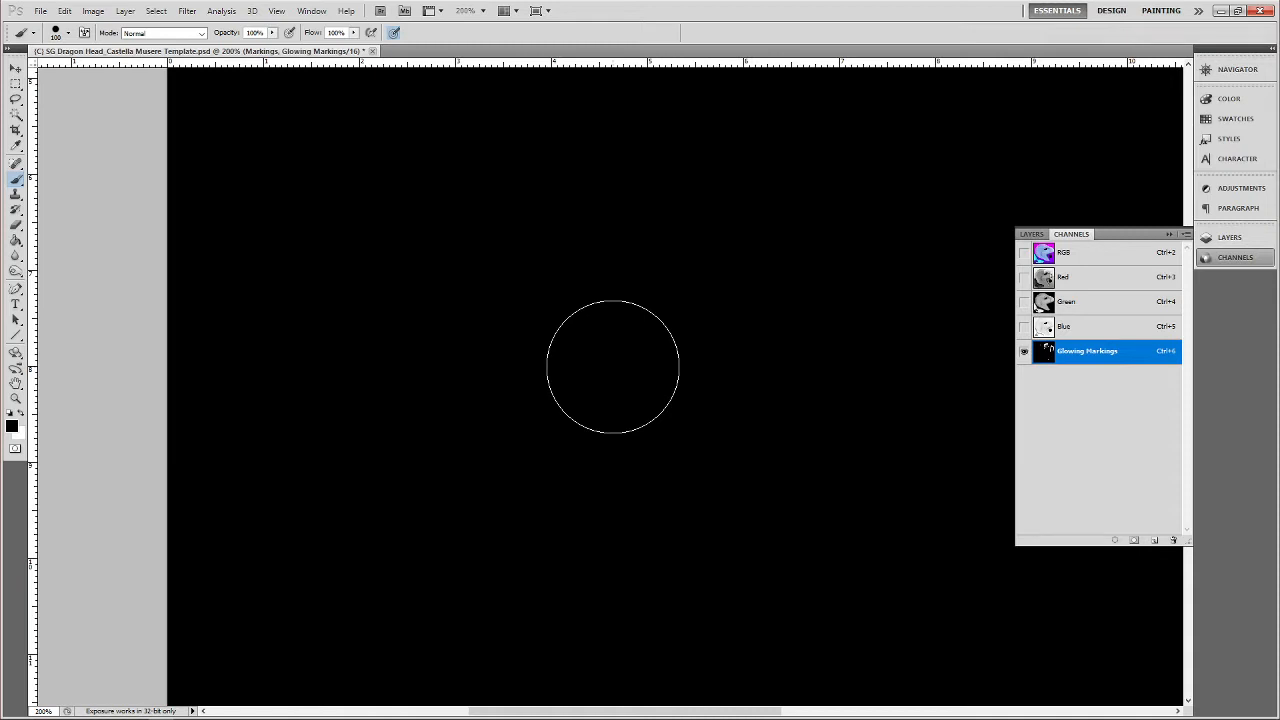
pyautogui.moveTo(930, 262)
pyautogui.mouseDown()
pyautogui.moveTo(346, 477)
pyautogui.moveTo(235, 620)
pyautogui.mouseUp()
pyautogui.moveTo(798, 362)
pyautogui.mouseDown()
pyautogui.moveTo(887, 340)
pyautogui.moveTo(990, 471)
pyautogui.mouseUp()
pyautogui.moveTo(592, 351)
pyautogui.mouseDown()
pyautogui.moveTo(815, 355)
pyautogui.moveTo(744, 320)
pyautogui.moveTo(689, 243)
pyautogui.moveTo(701, 180)
pyautogui.mouseUp()
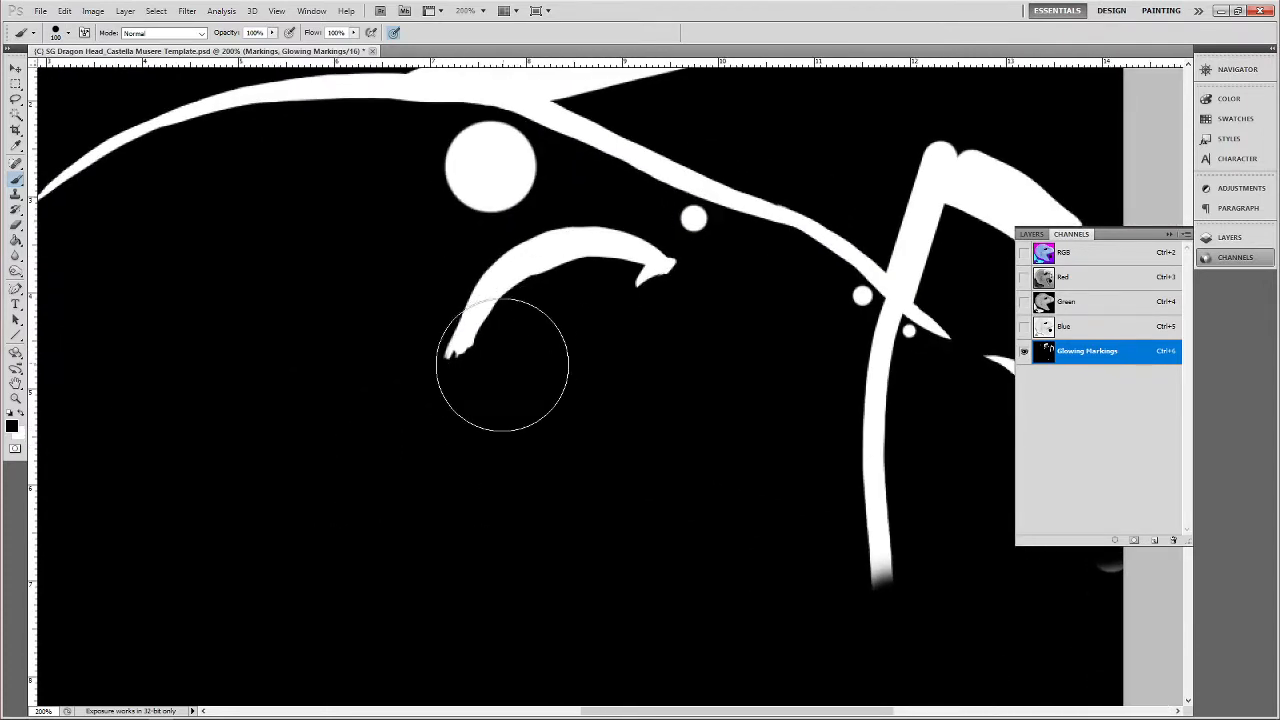
pyautogui.moveTo(546, 420); pyautogui.dragTo(603, 446)
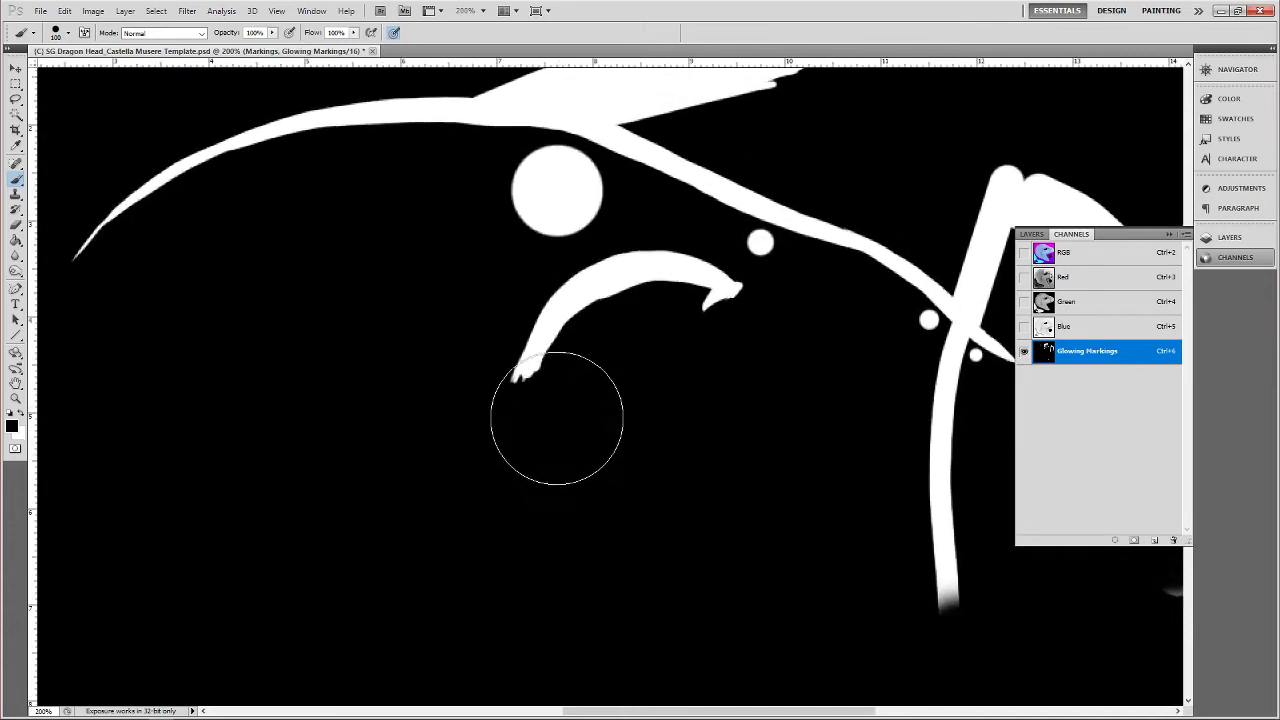
# Set the brush size to 50 and show the RGB composite together with the Glowing Markings channel
pyautogui.press('[')
pyautogui.press('[')
pyautogui.press('[')
pyautogui.press('[')
pyautogui.press('[')
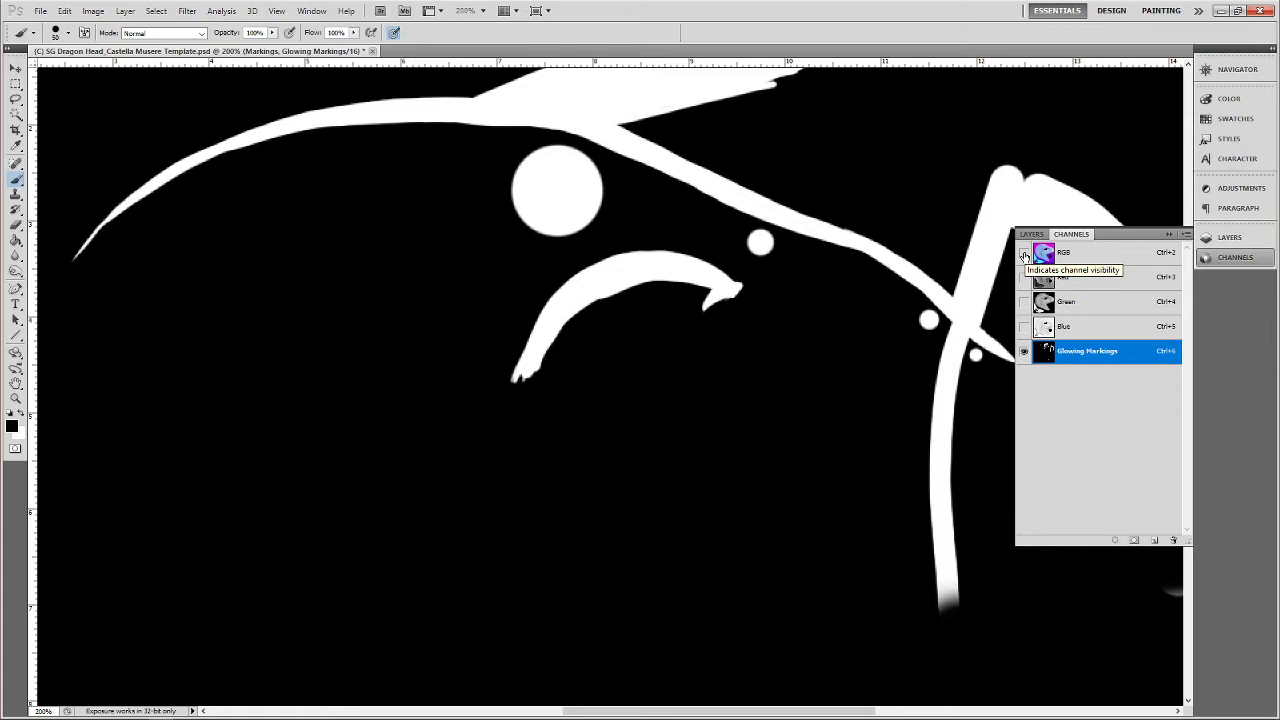
pyautogui.click(1024, 256)
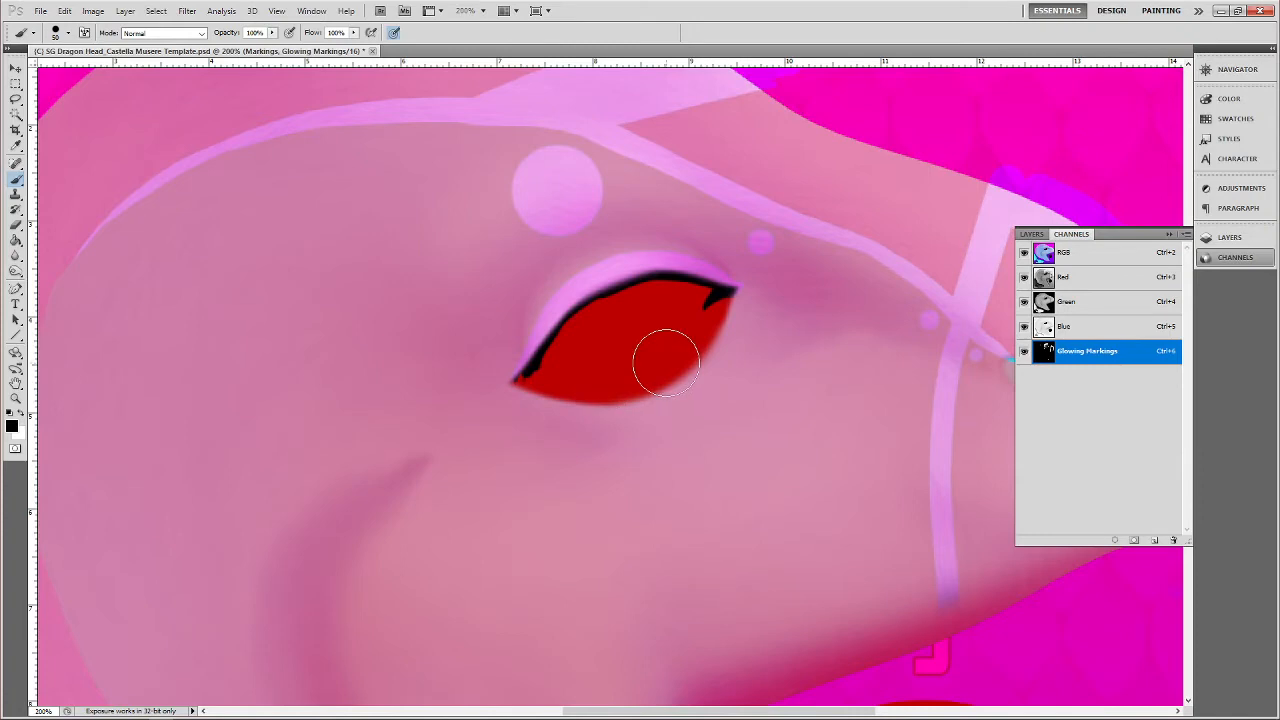
# Set the brush size to 20 and examine the overlay on the markings around the eye, snout, neck and crown
pyautogui.press('[')
pyautogui.press('[')
pyautogui.press('[')
pyautogui.press('space')
pyautogui.moveTo(758, 298); pyautogui.dragTo(671, 383)
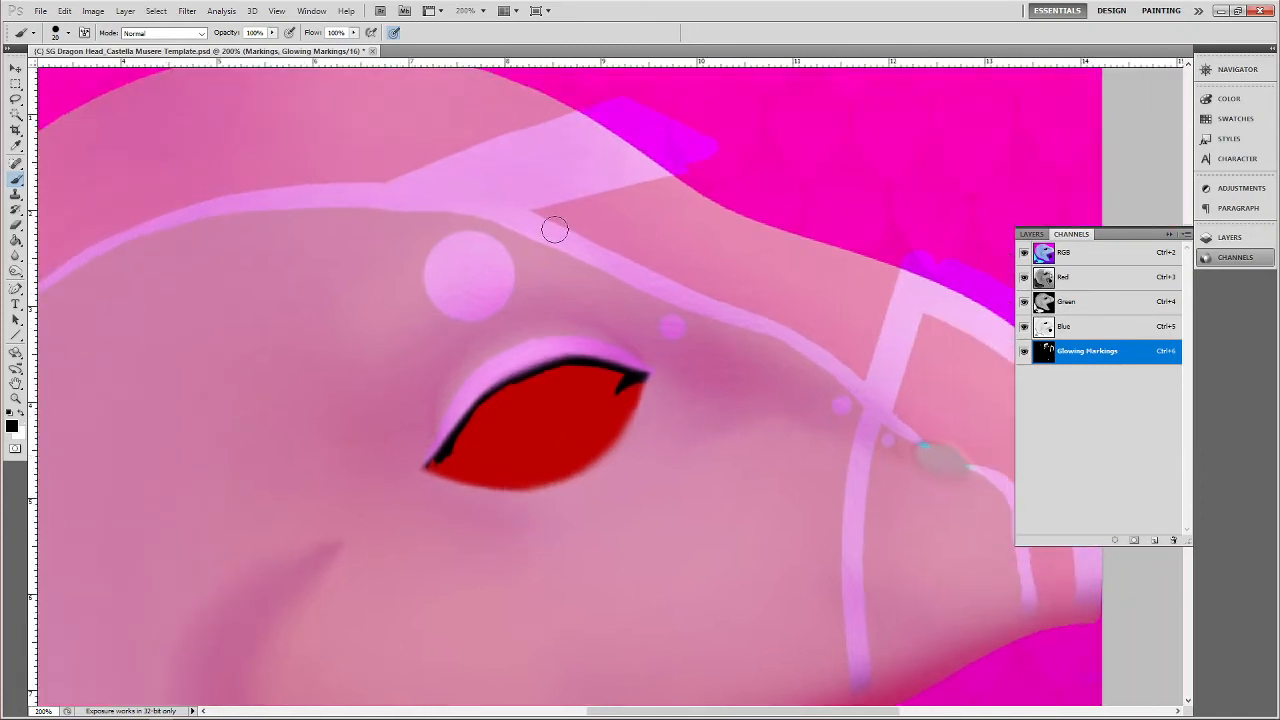
pyautogui.press('space')
pyautogui.moveTo(663, 329); pyautogui.dragTo(523, 214)
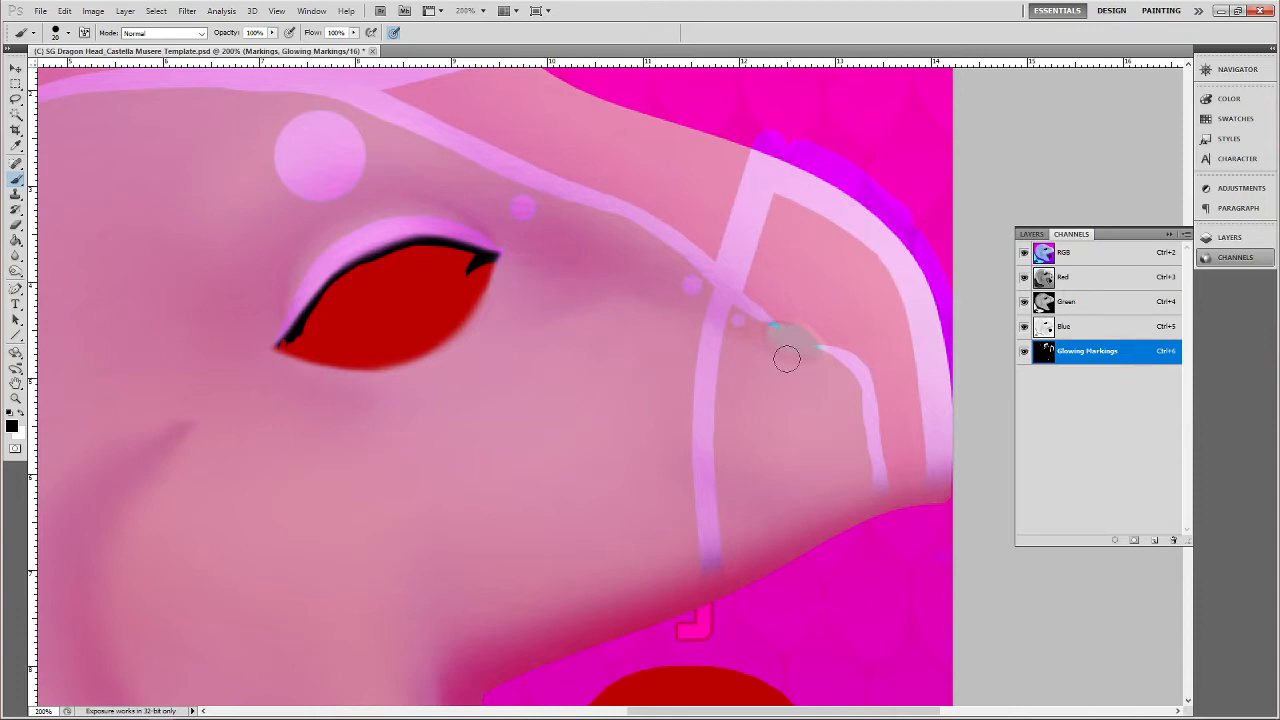
pyautogui.press('space')
pyautogui.moveTo(700, 408); pyautogui.dragTo(871, 217)
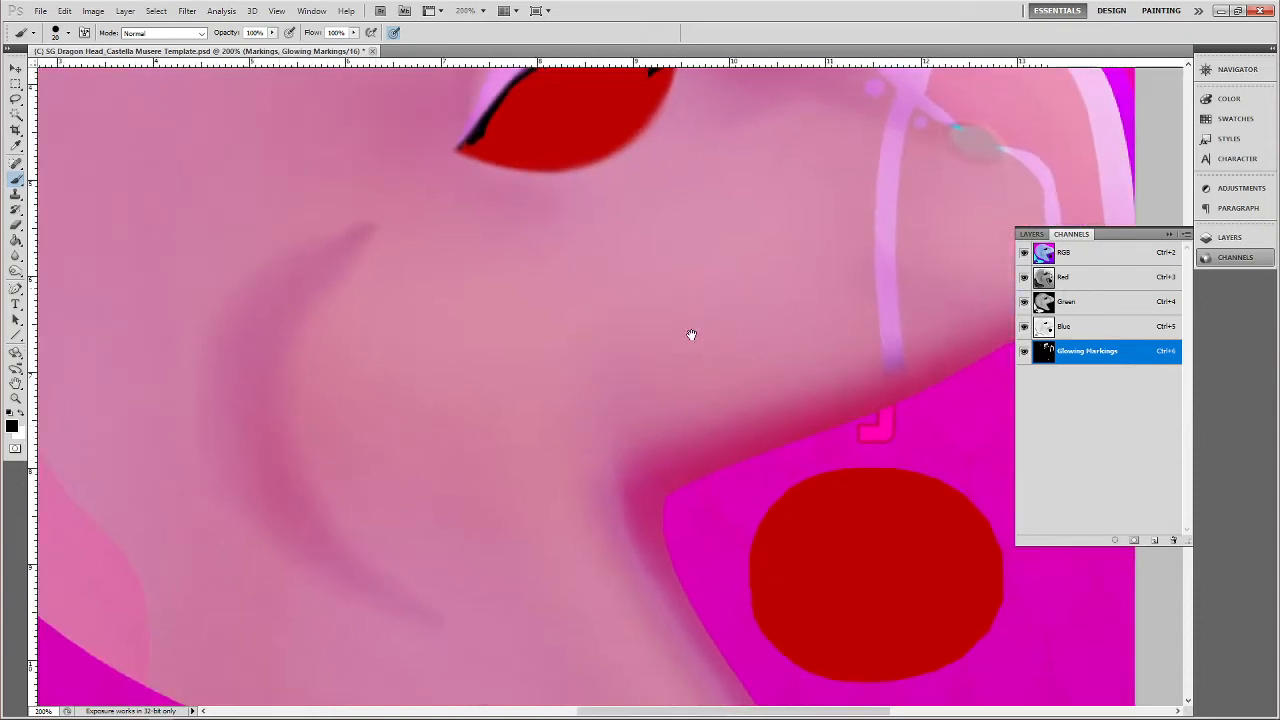
pyautogui.moveTo(691, 334); pyautogui.dragTo(690, 617)
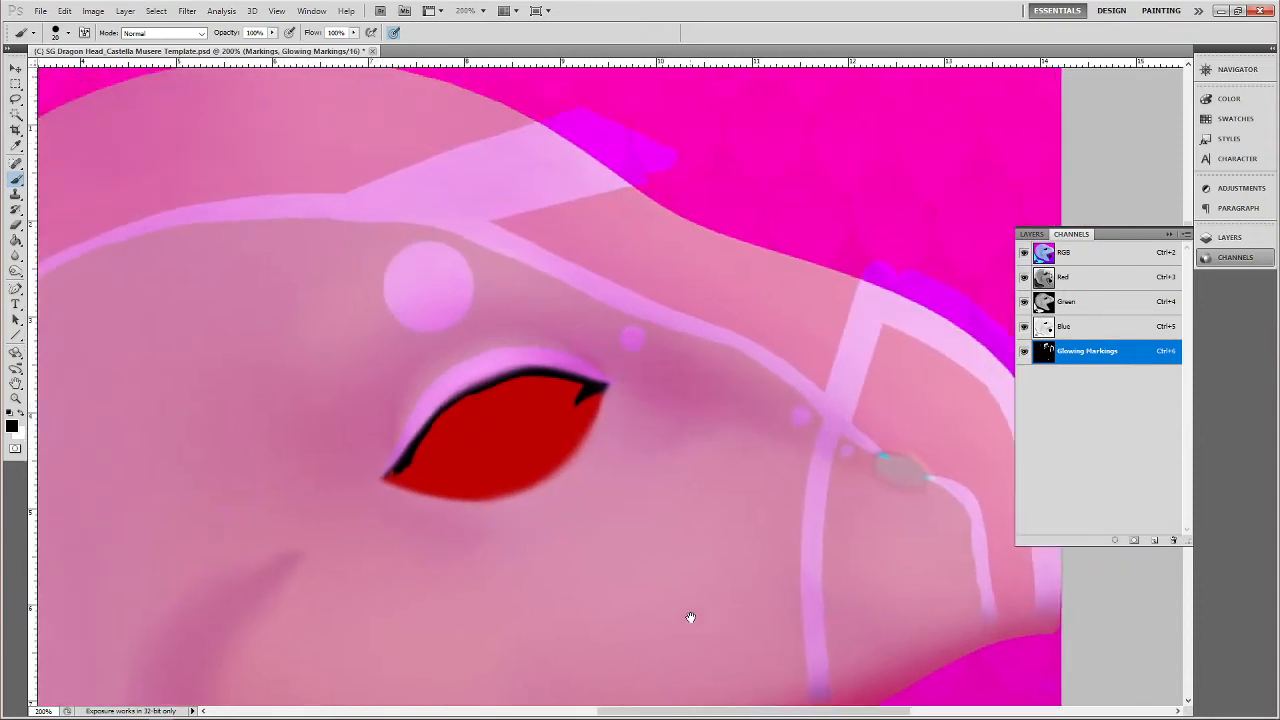
pyautogui.press('space')
pyautogui.moveTo(514, 286)
pyautogui.mouseDown()
pyautogui.moveTo(754, 353)
pyautogui.moveTo(740, 331)
pyautogui.mouseUp()
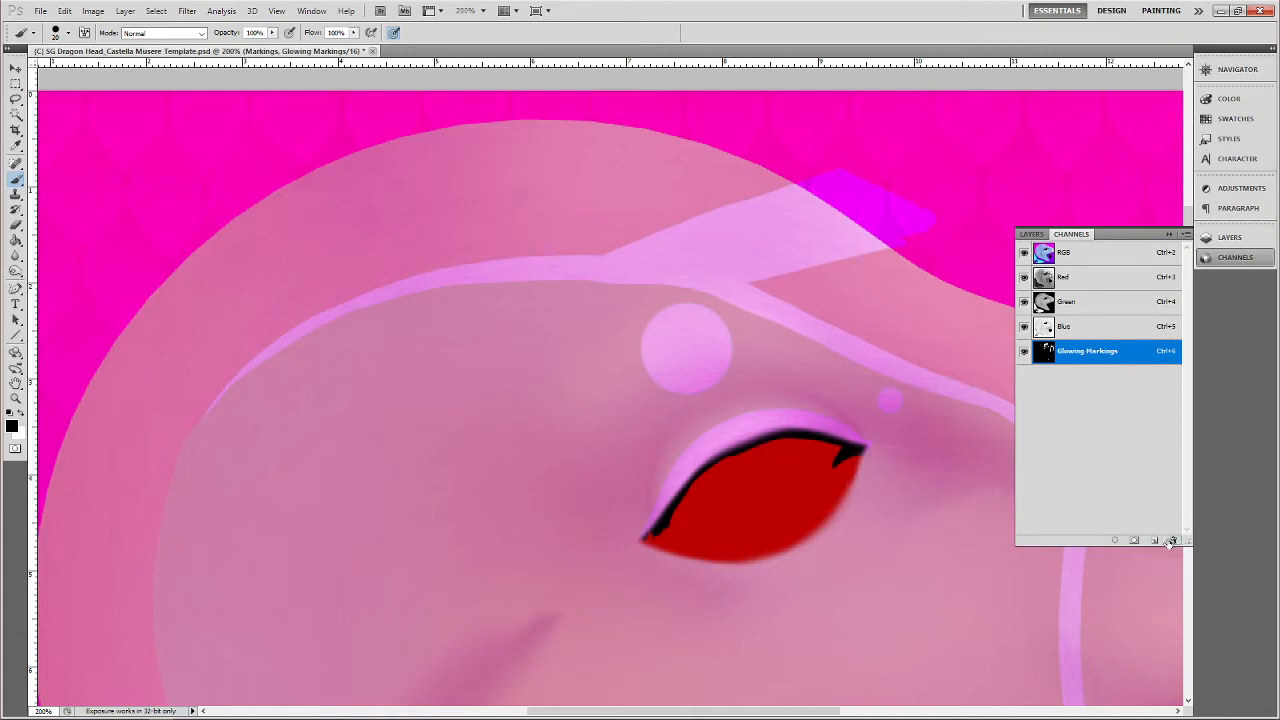
pyautogui.moveTo(691, 397); pyautogui.dragTo(749, 400)
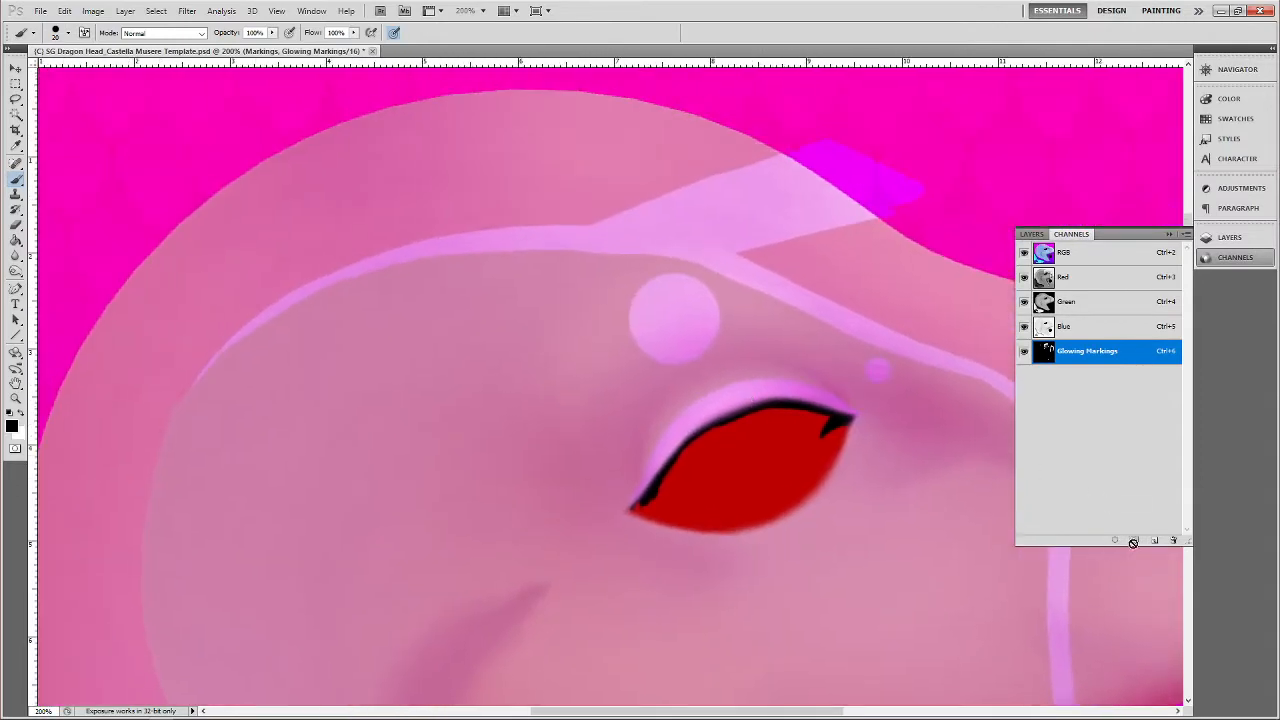
pyautogui.click(1032, 234)
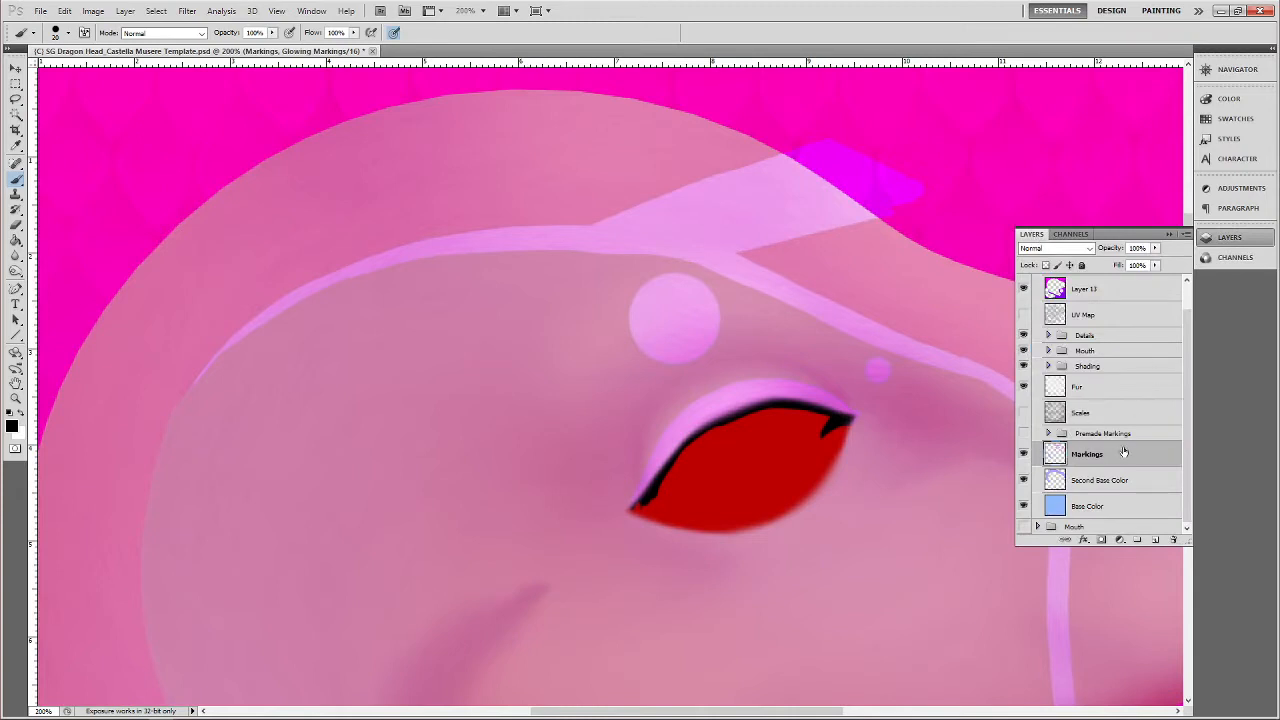
pyautogui.rightClick(1057, 456)
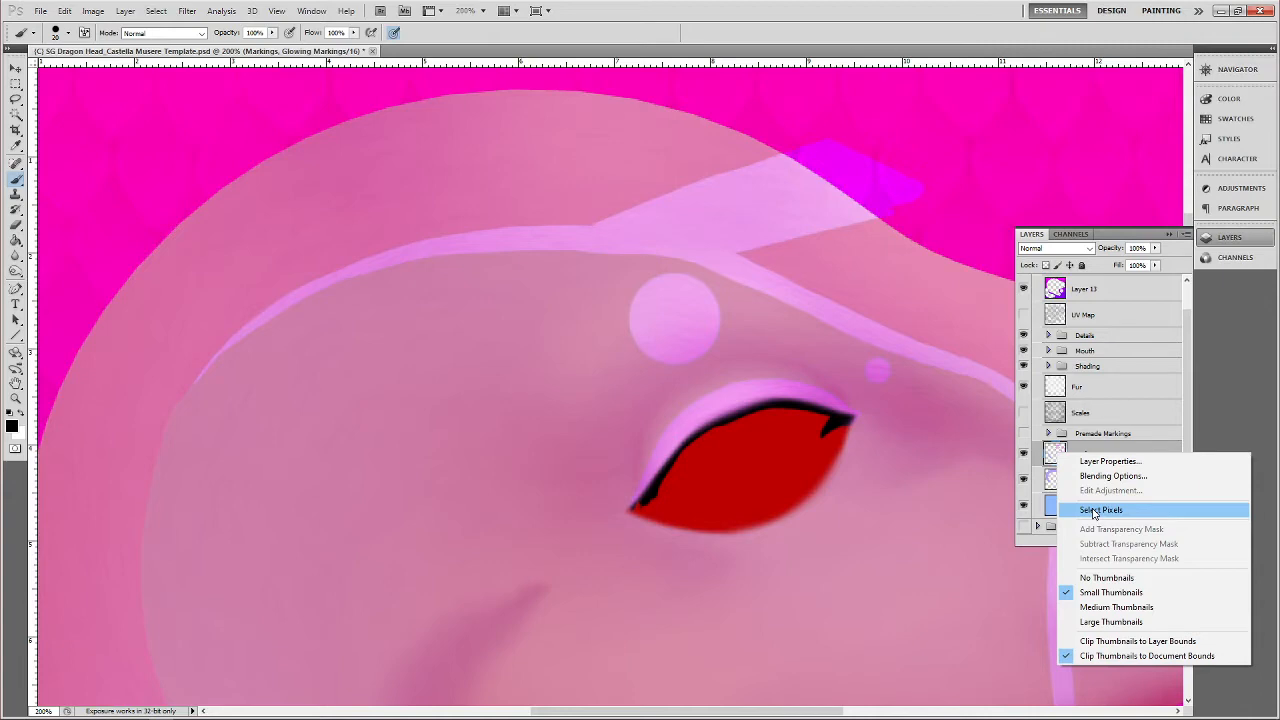
pyautogui.click(1170, 449)
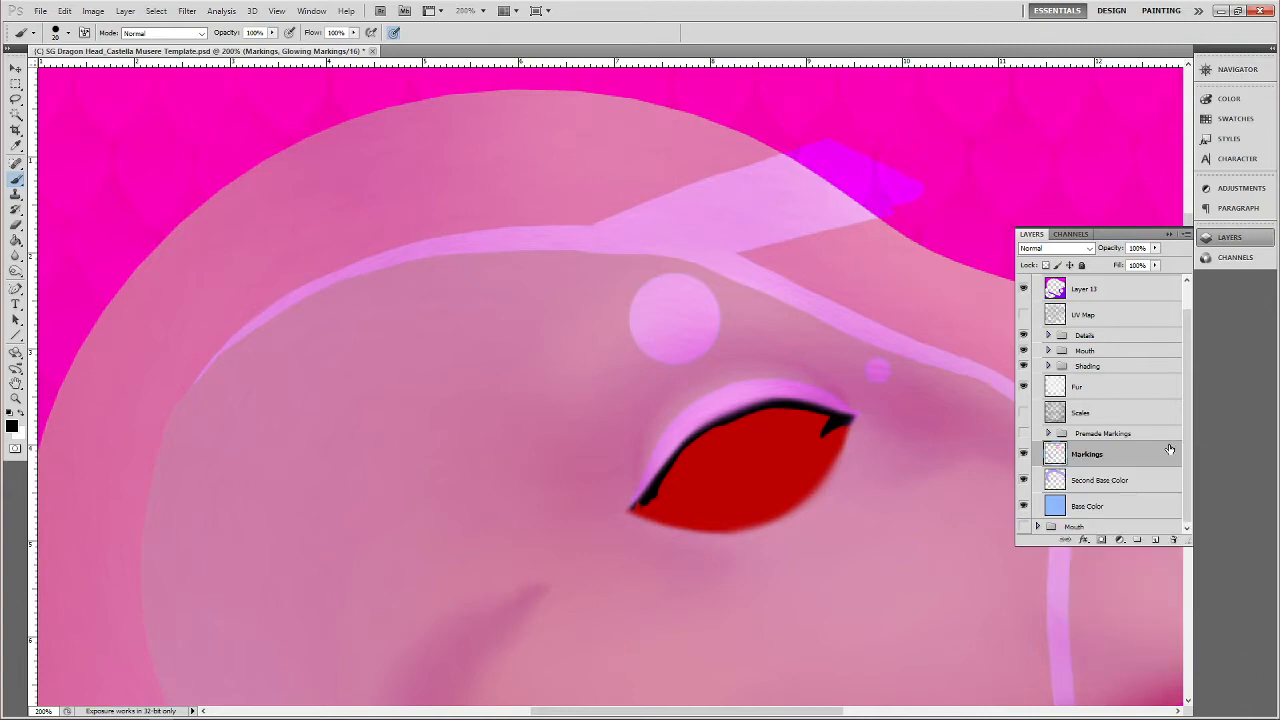
pyautogui.click(1169, 234)
# Shrink the brush further and paint out the marking tips overlapping the nostril in the Glowing Markings channel with black
pyautogui.hotkey('ctrl', '-')
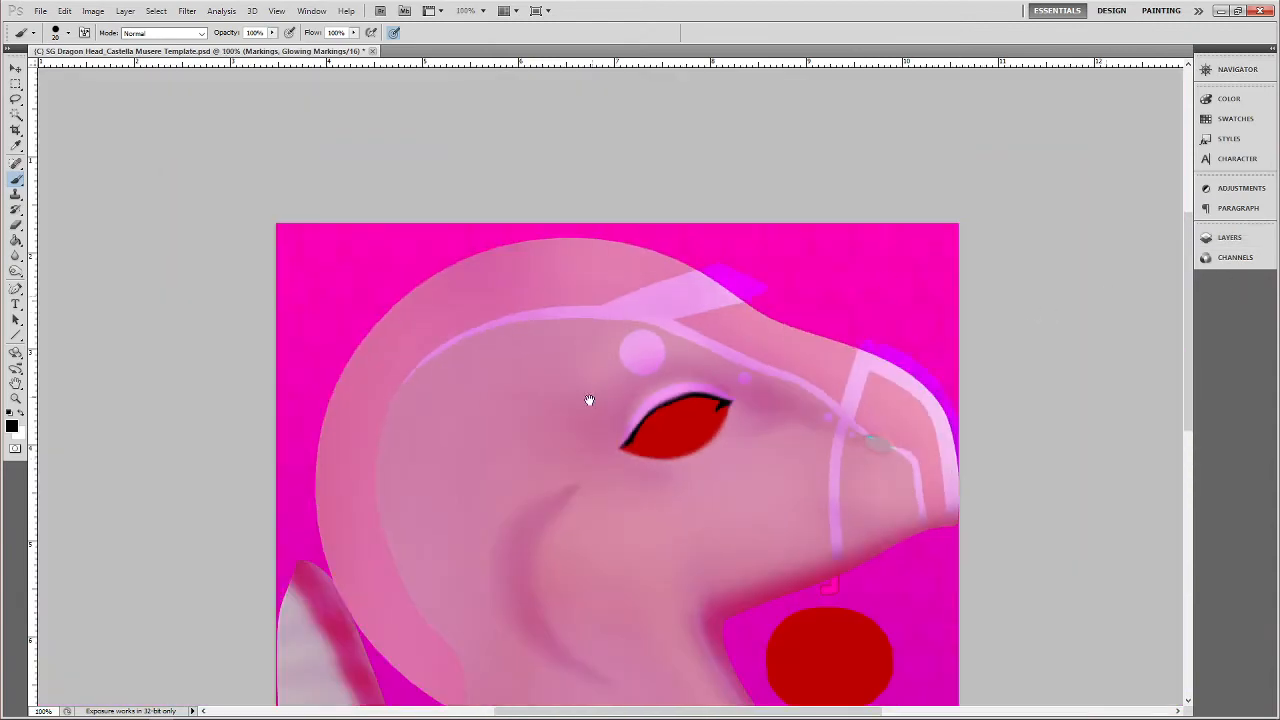
pyautogui.moveTo(589, 400)
pyautogui.mouseDown()
pyautogui.moveTo(551, 260)
pyautogui.moveTo(552, 95)
pyautogui.mouseUp()
pyautogui.moveTo(589, 278)
pyautogui.mouseDown()
pyautogui.moveTo(640, 360)
pyautogui.moveTo(634, 429)
pyautogui.mouseUp()
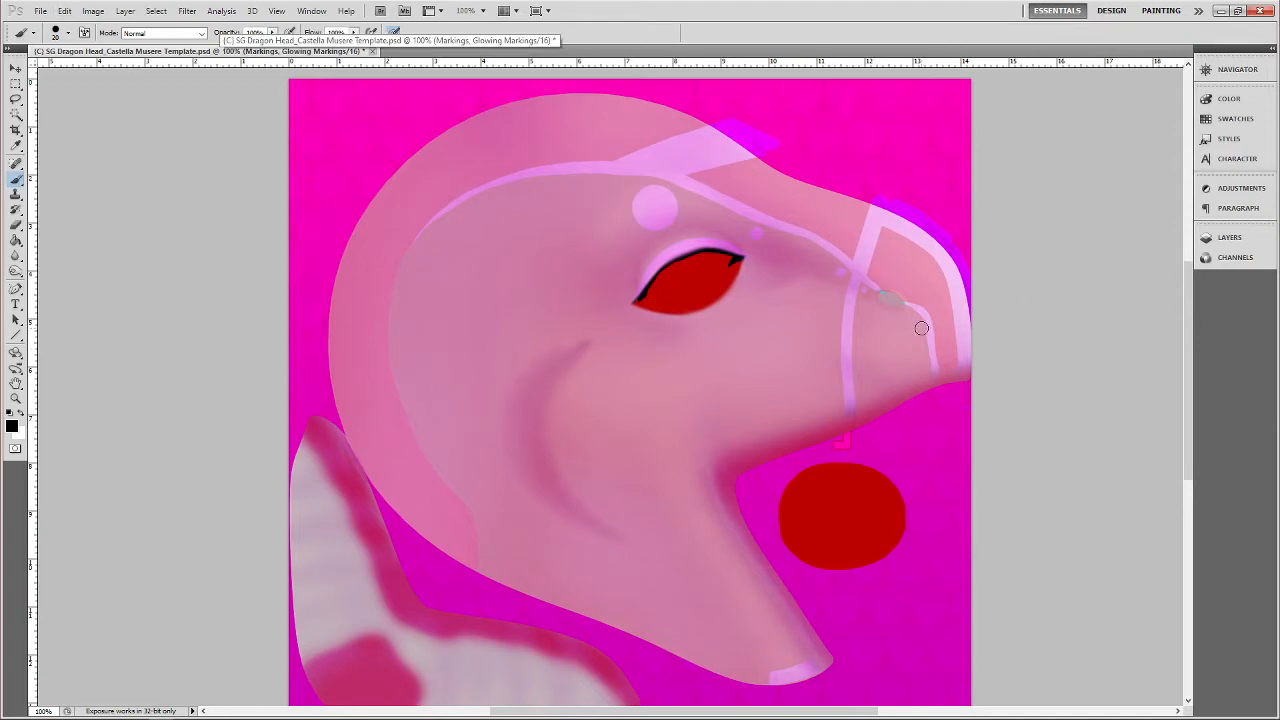
pyautogui.hotkey('ctrl', '+')
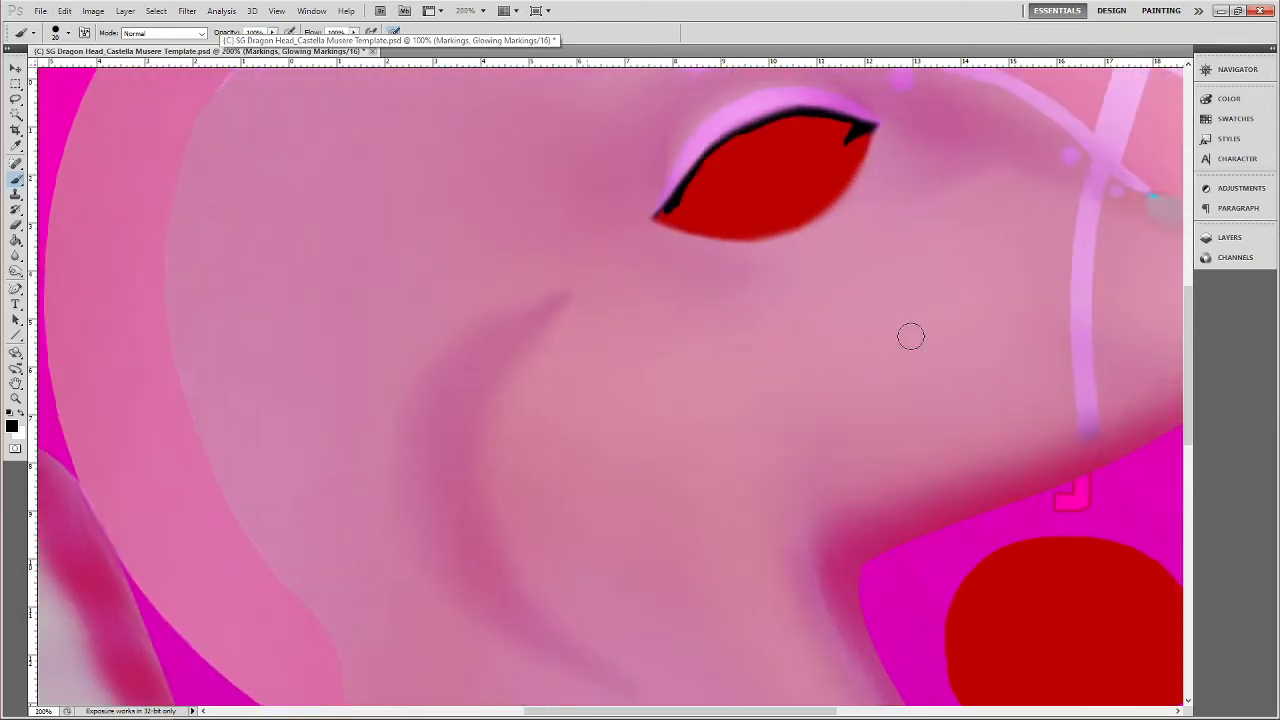
pyautogui.moveTo(936, 281); pyautogui.dragTo(469, 477)
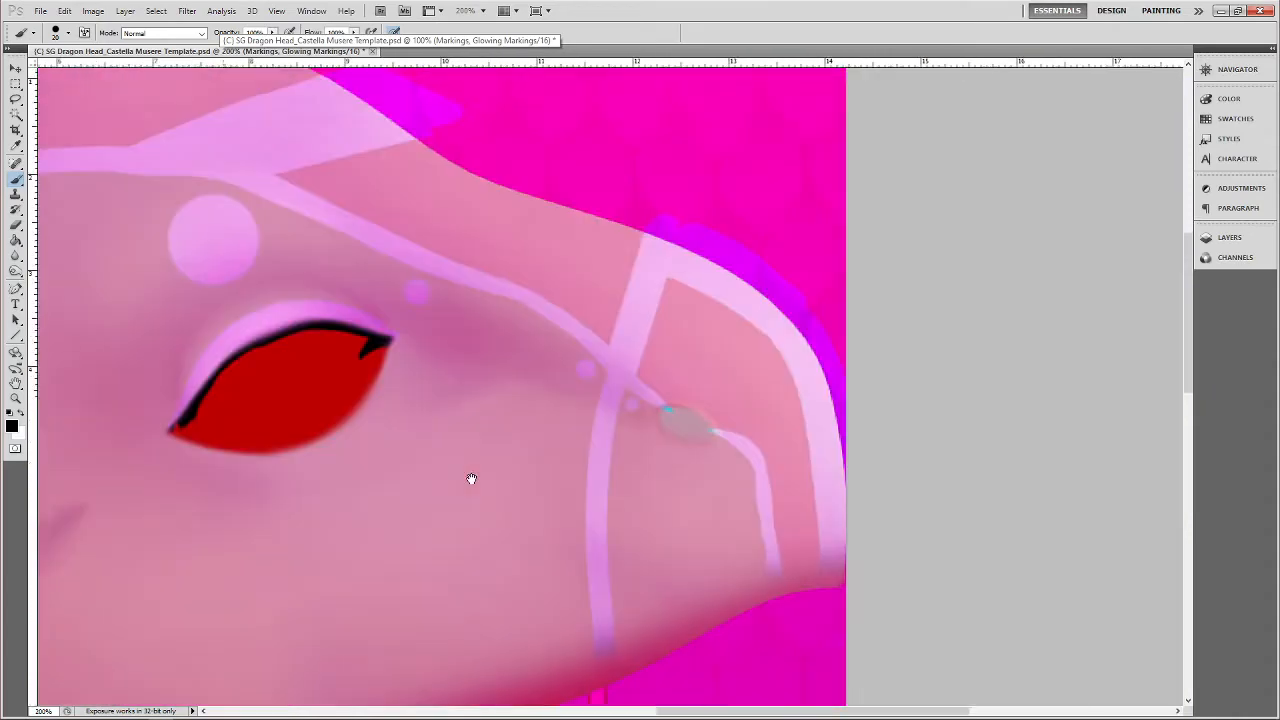
pyautogui.click(1236, 258)
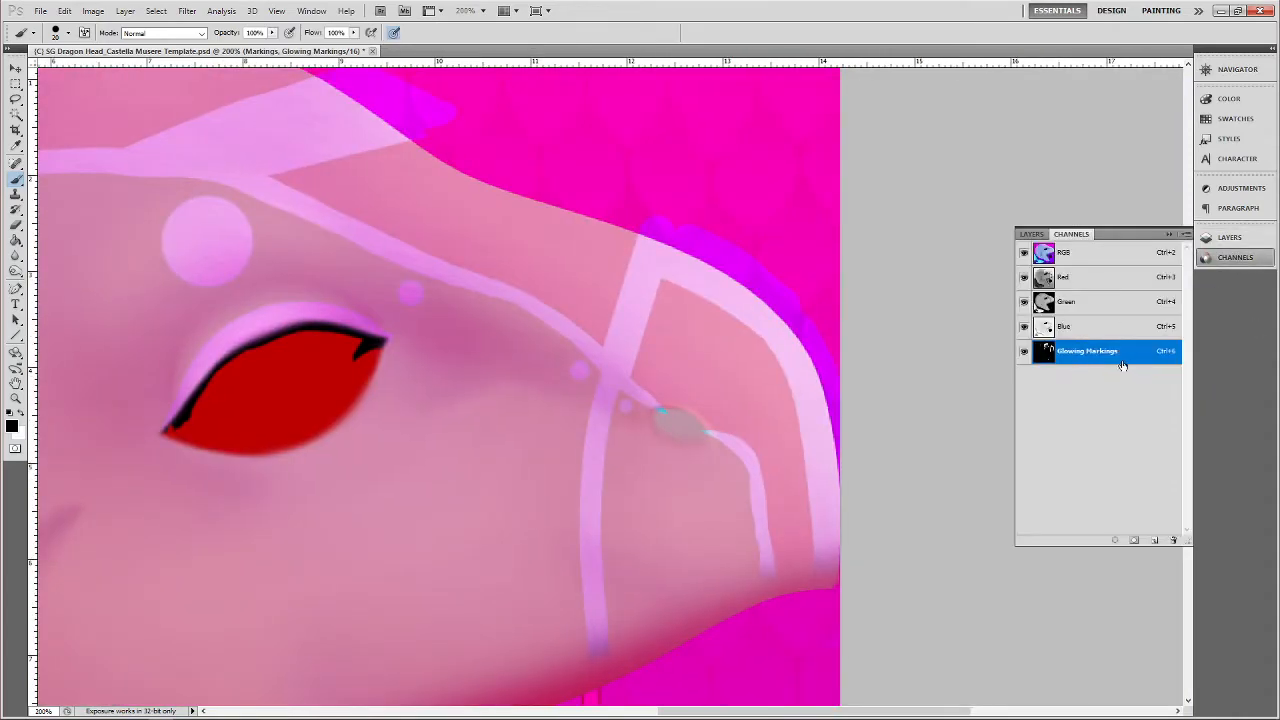
pyautogui.click(1024, 253)
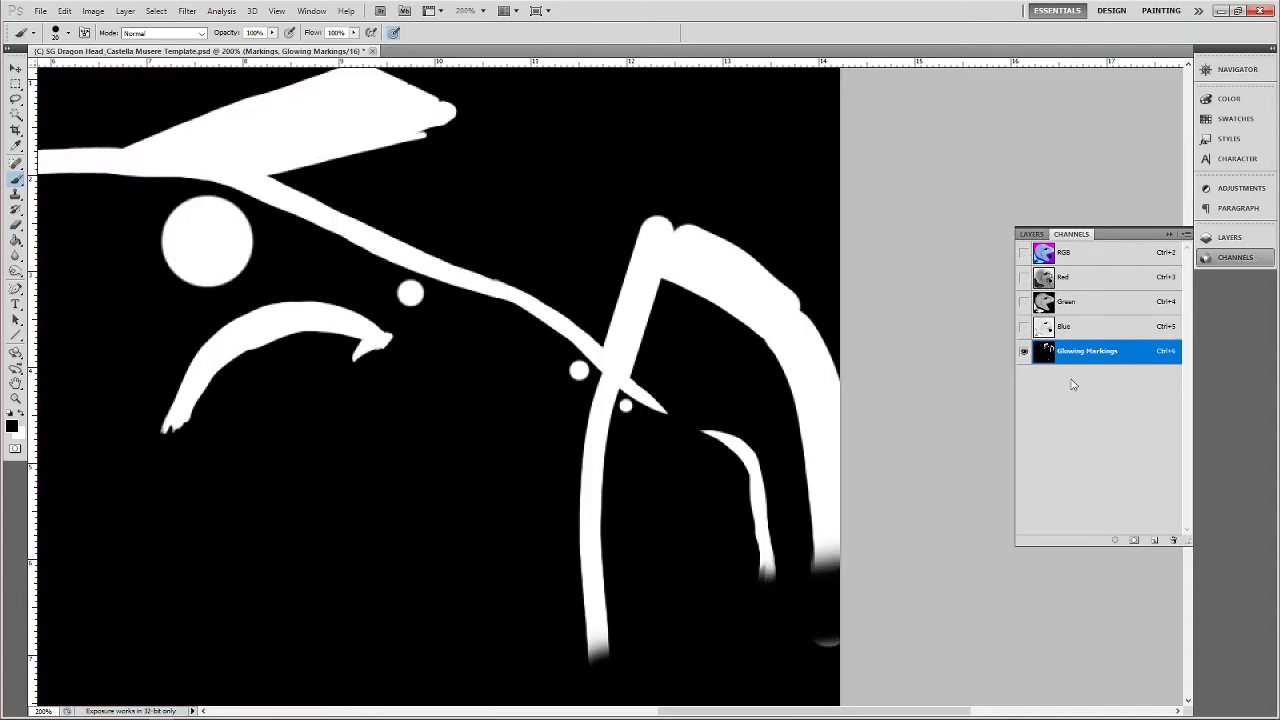
pyautogui.click(1024, 253)
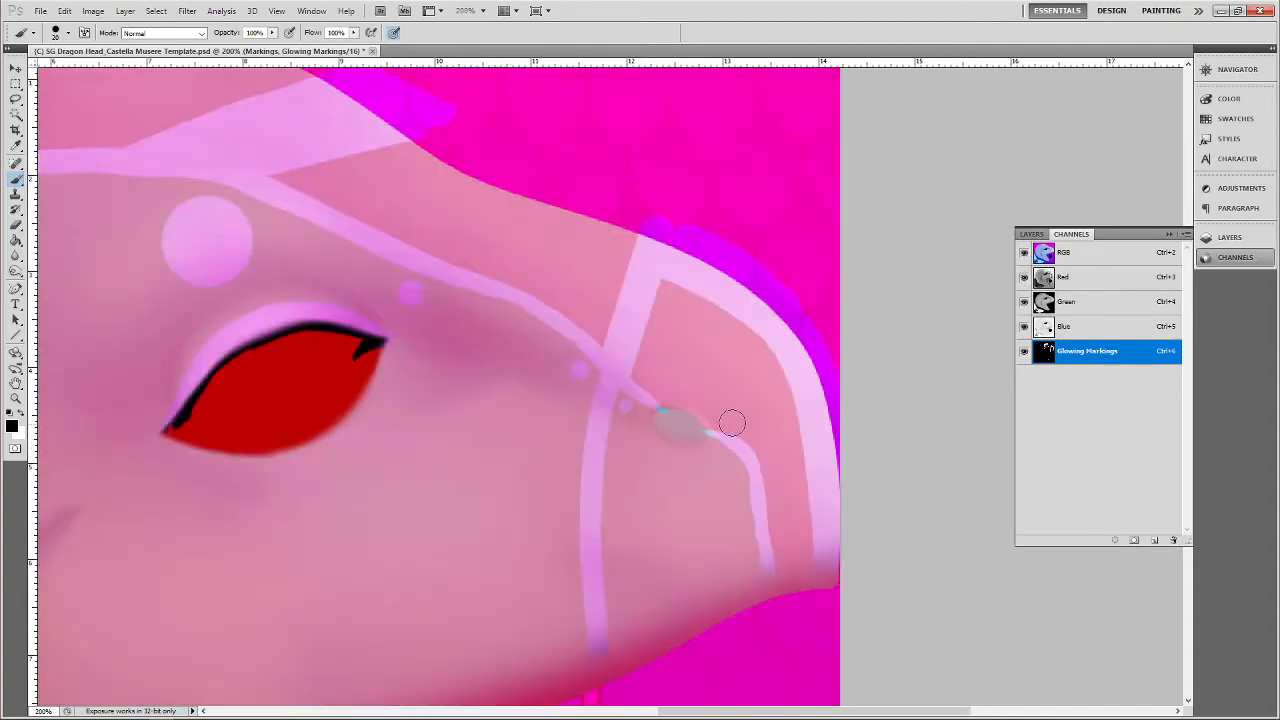
pyautogui.press('[')
pyautogui.press('[')
pyautogui.moveTo(537, 403); pyautogui.dragTo(757, 423)
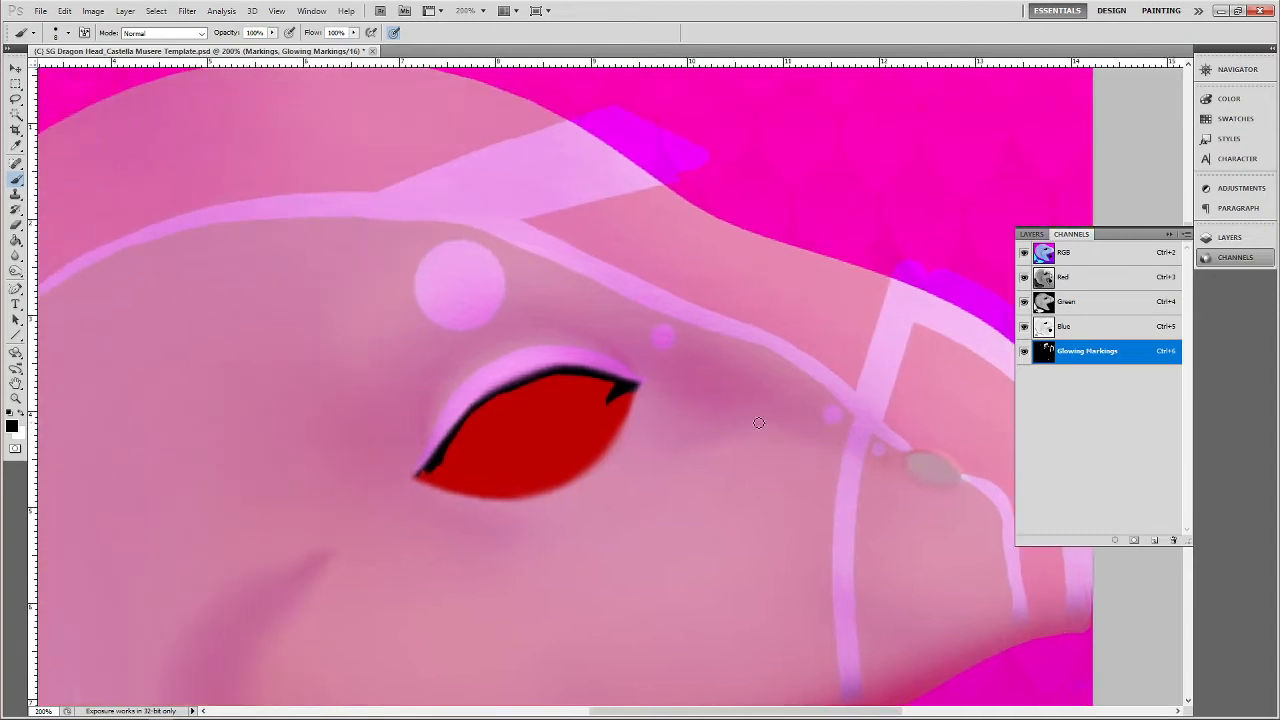
# Convert the whole image to 8 Bits/Channel
pyautogui.hotkey('ctrl', '-')
pyautogui.hotkey('ctrl', '-')
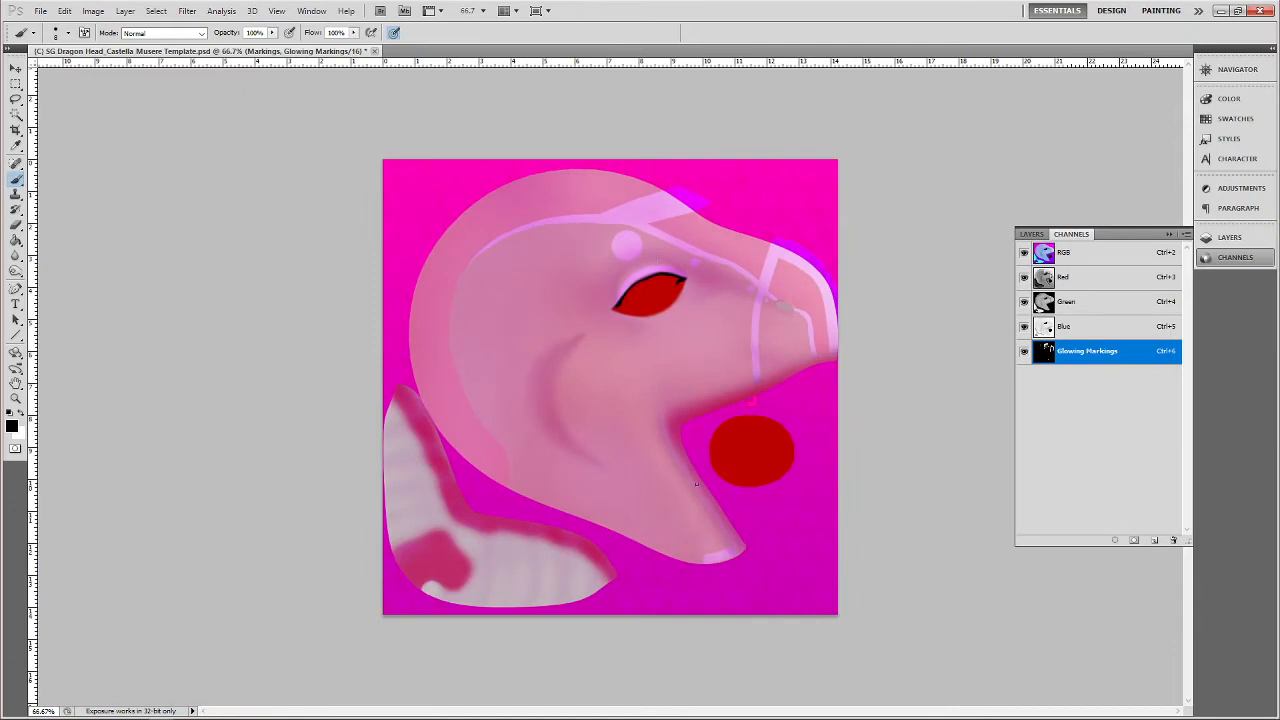
pyautogui.click(66, 11)
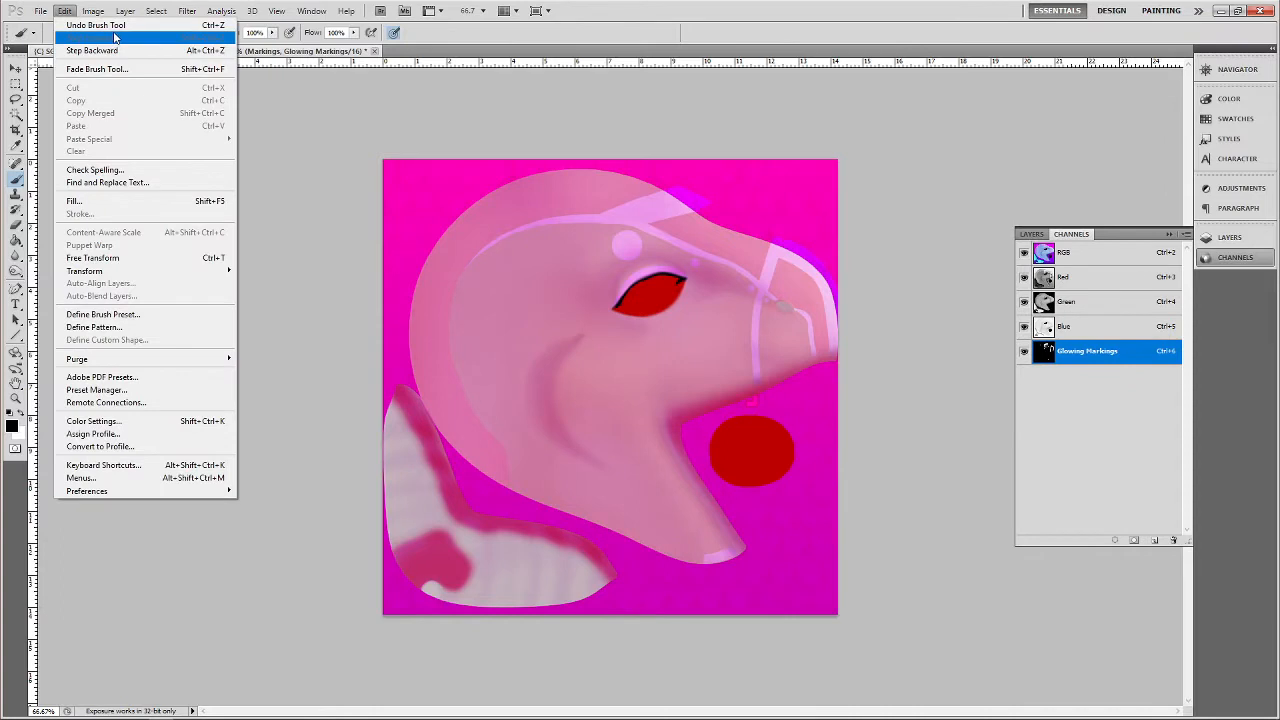
pyautogui.moveTo(104, 12)
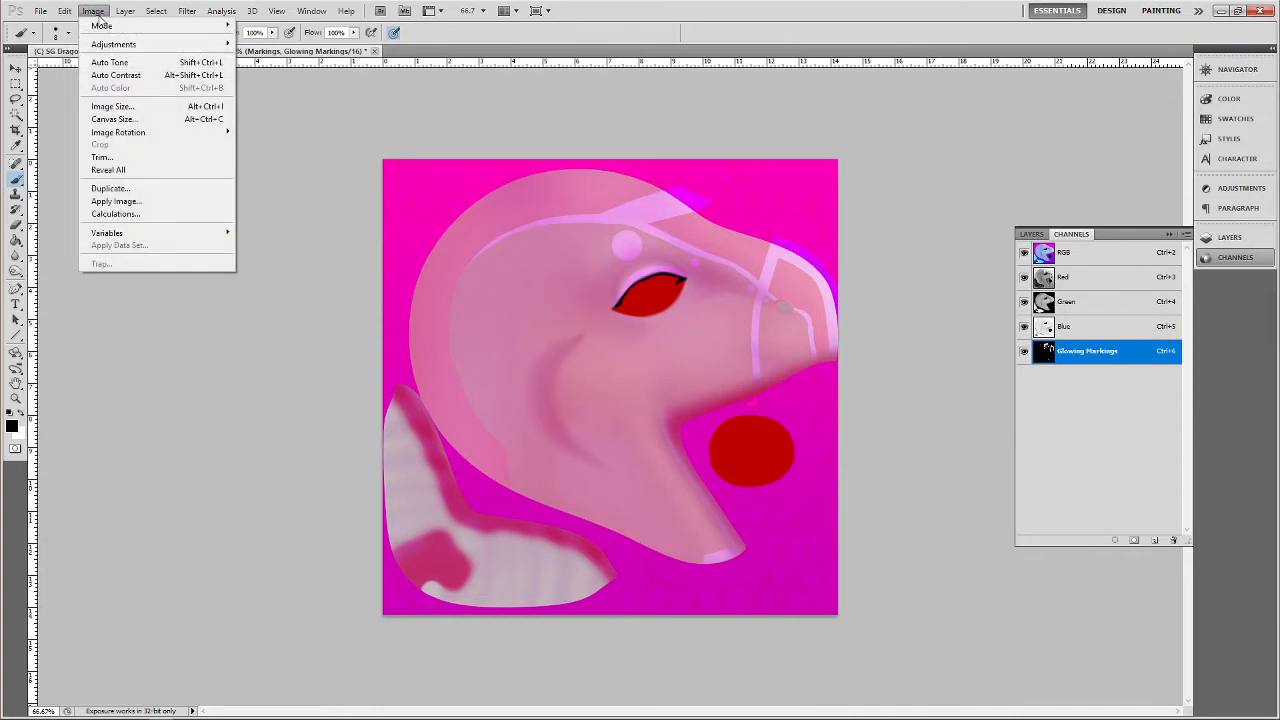
pyautogui.moveTo(144, 25)
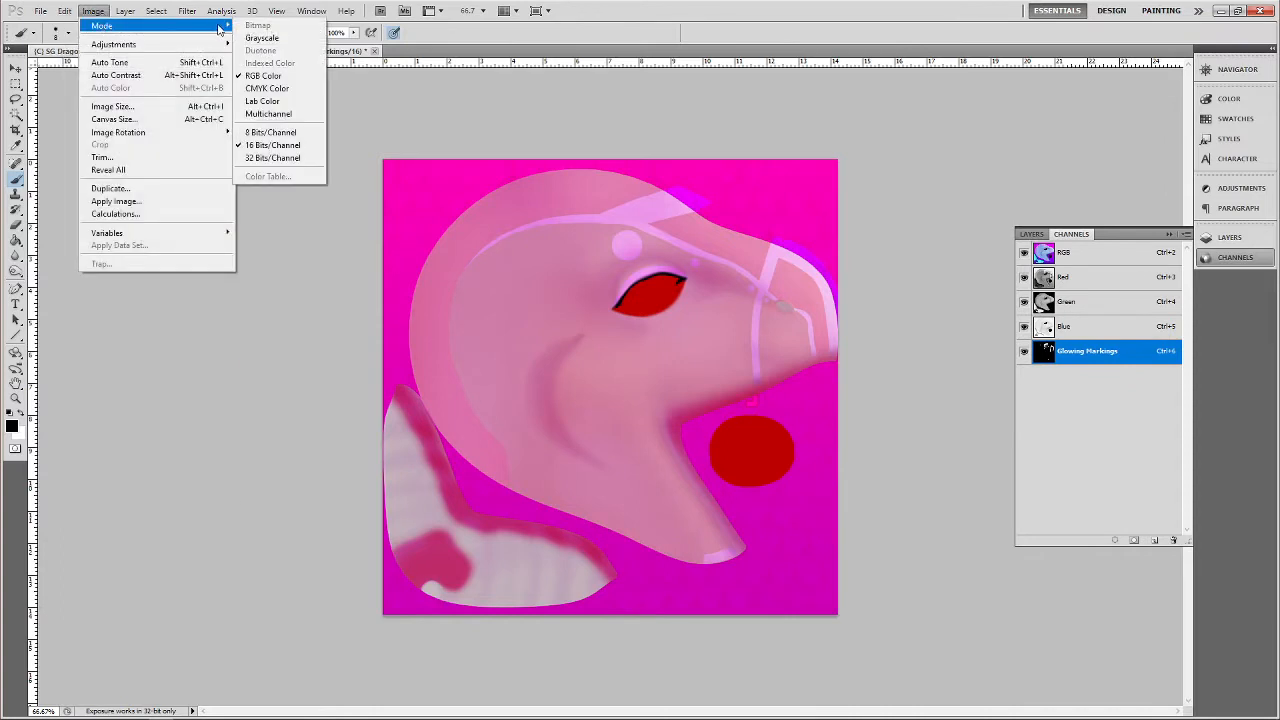
pyautogui.click(283, 135)
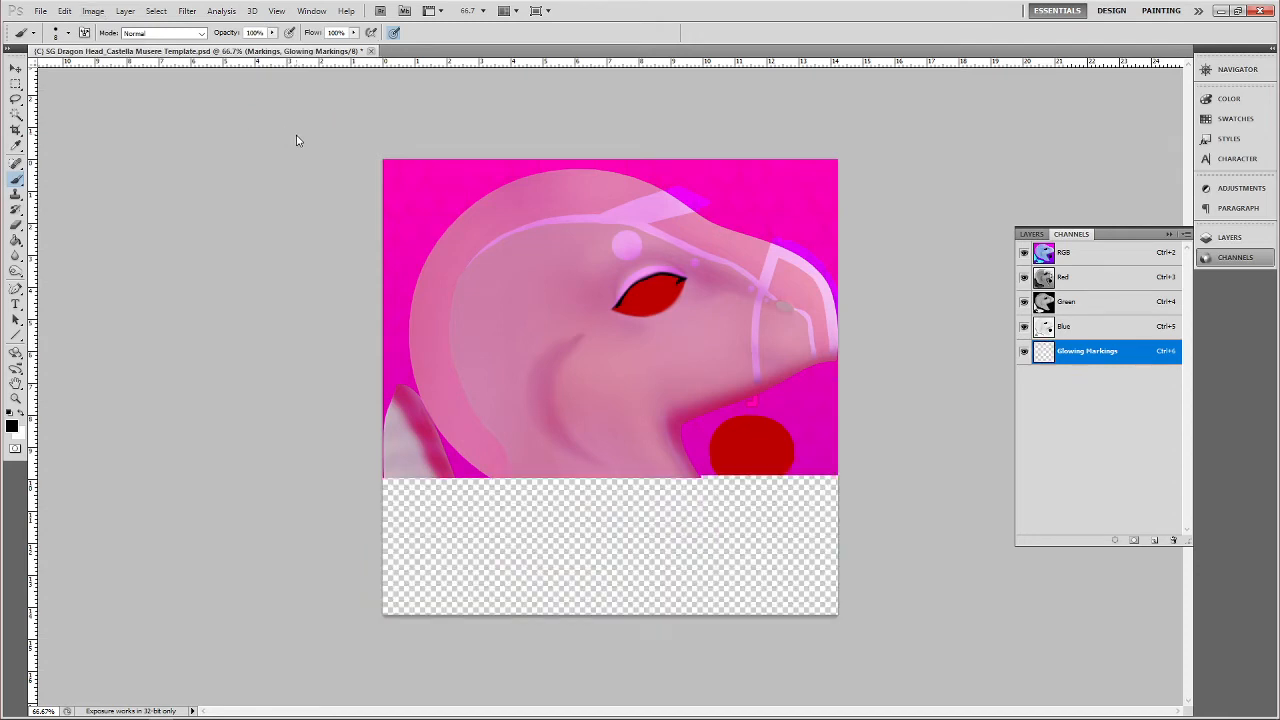
pyautogui.click(1036, 236)
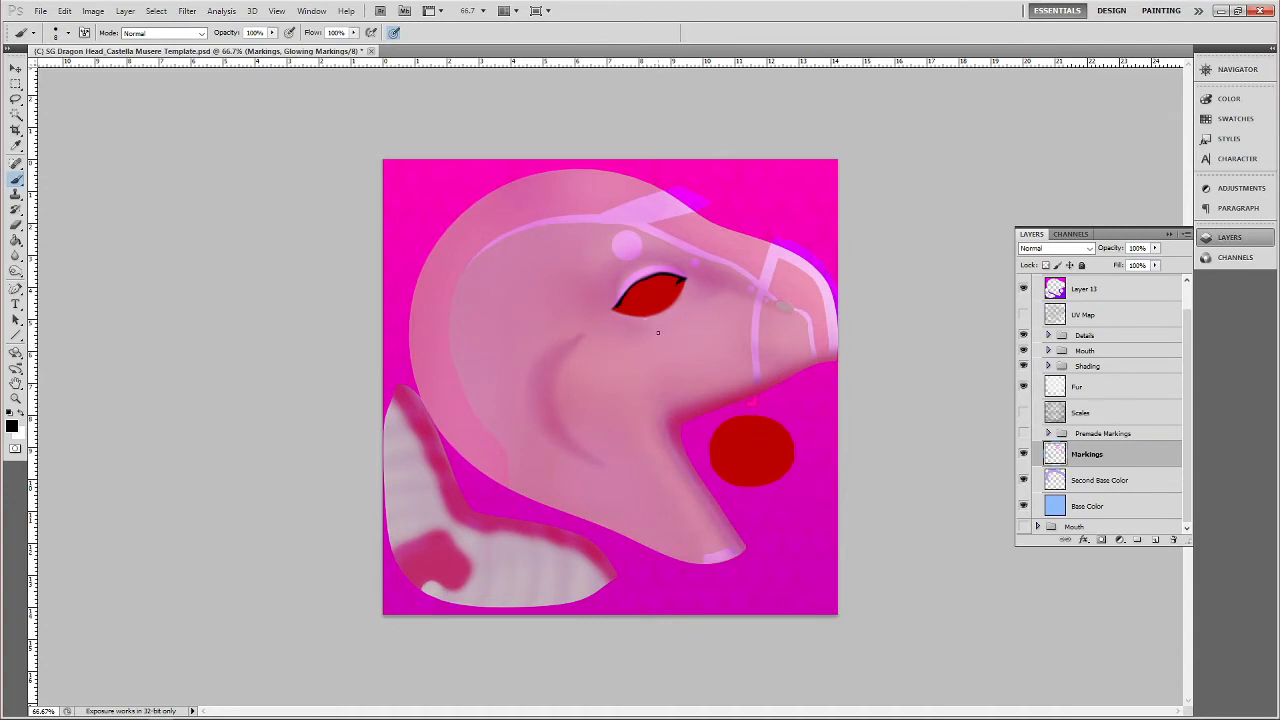
pyautogui.click(94, 11)
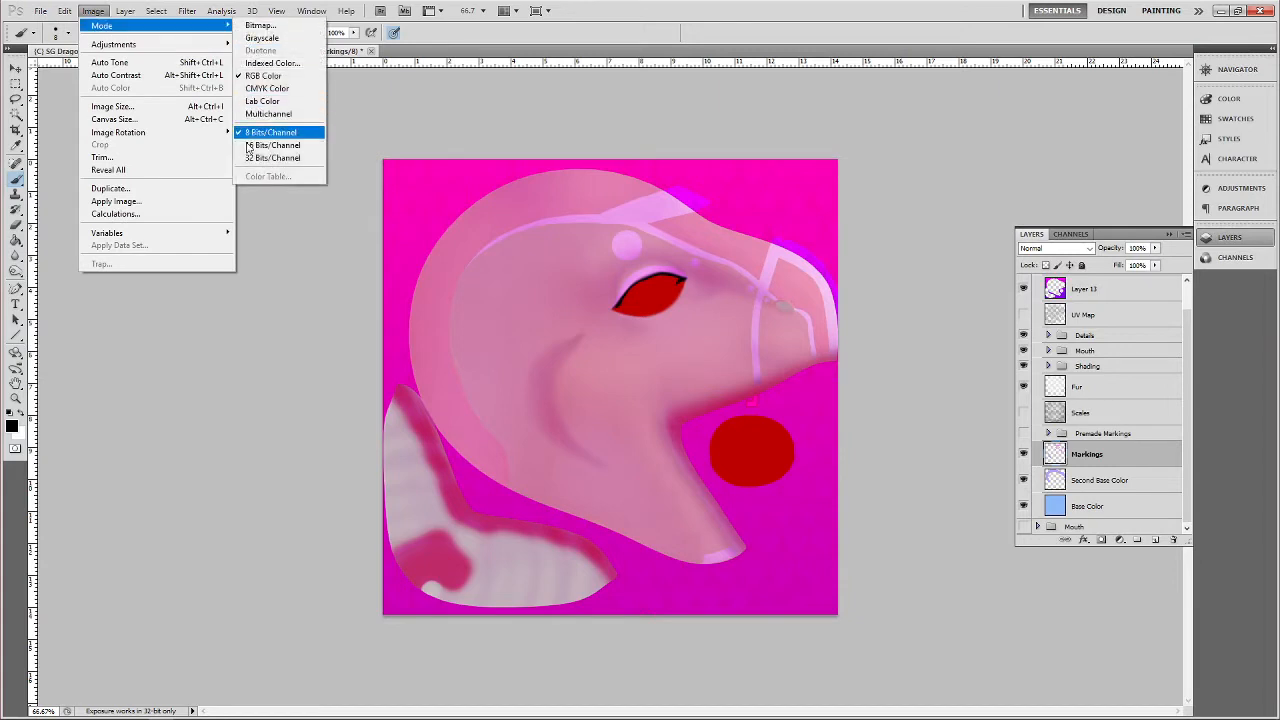
pyautogui.click(253, 158)
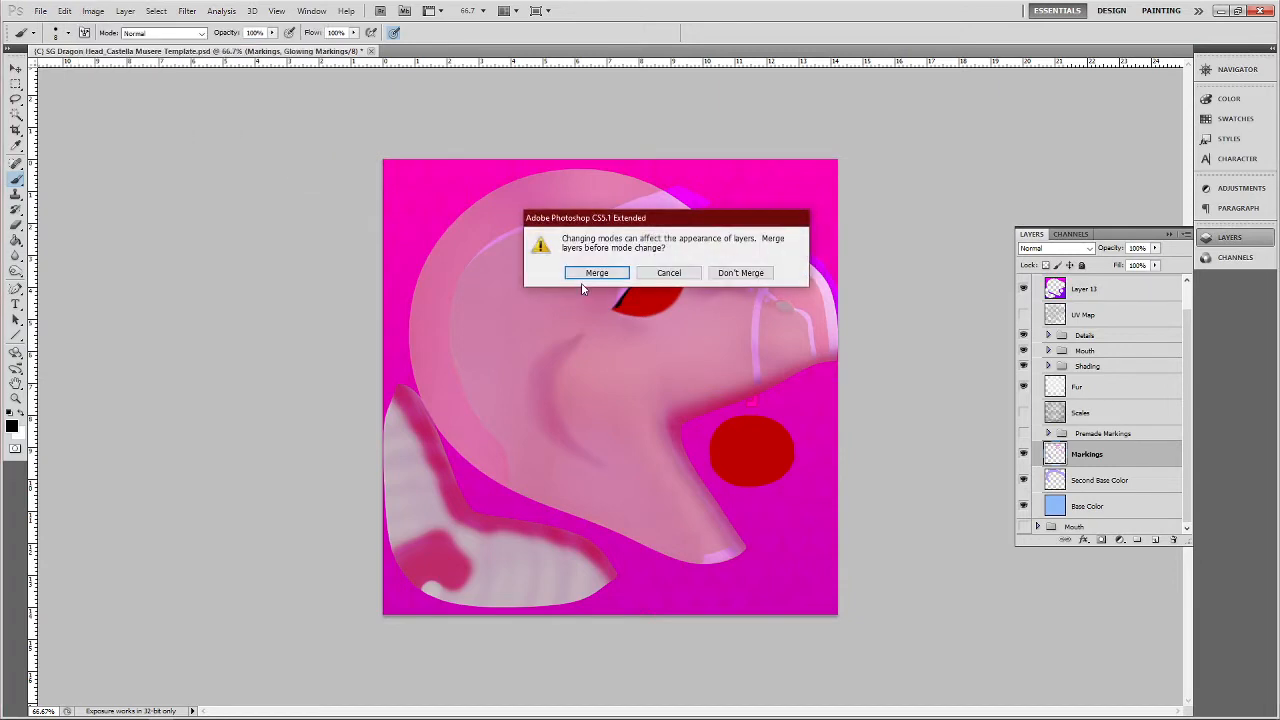
pyautogui.click(668, 274)
pyautogui.click(92, 11)
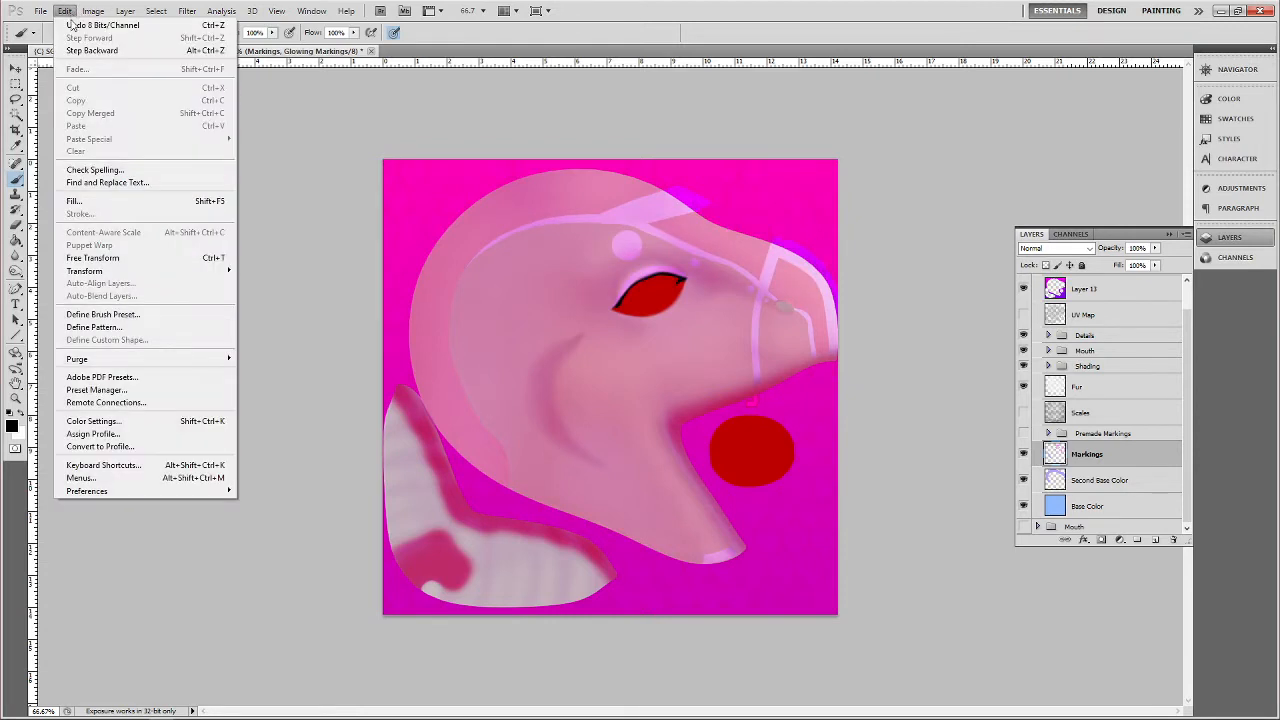
pyautogui.moveTo(130, 27)
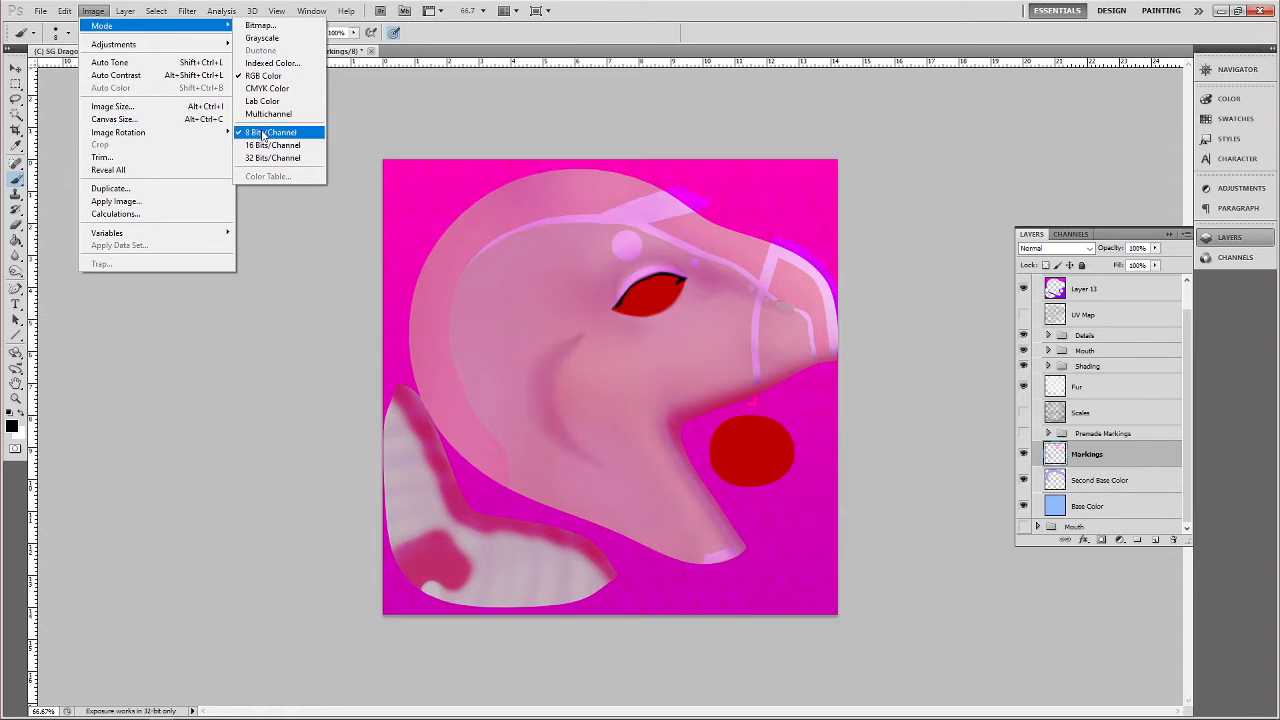
pyautogui.click(93, 11)
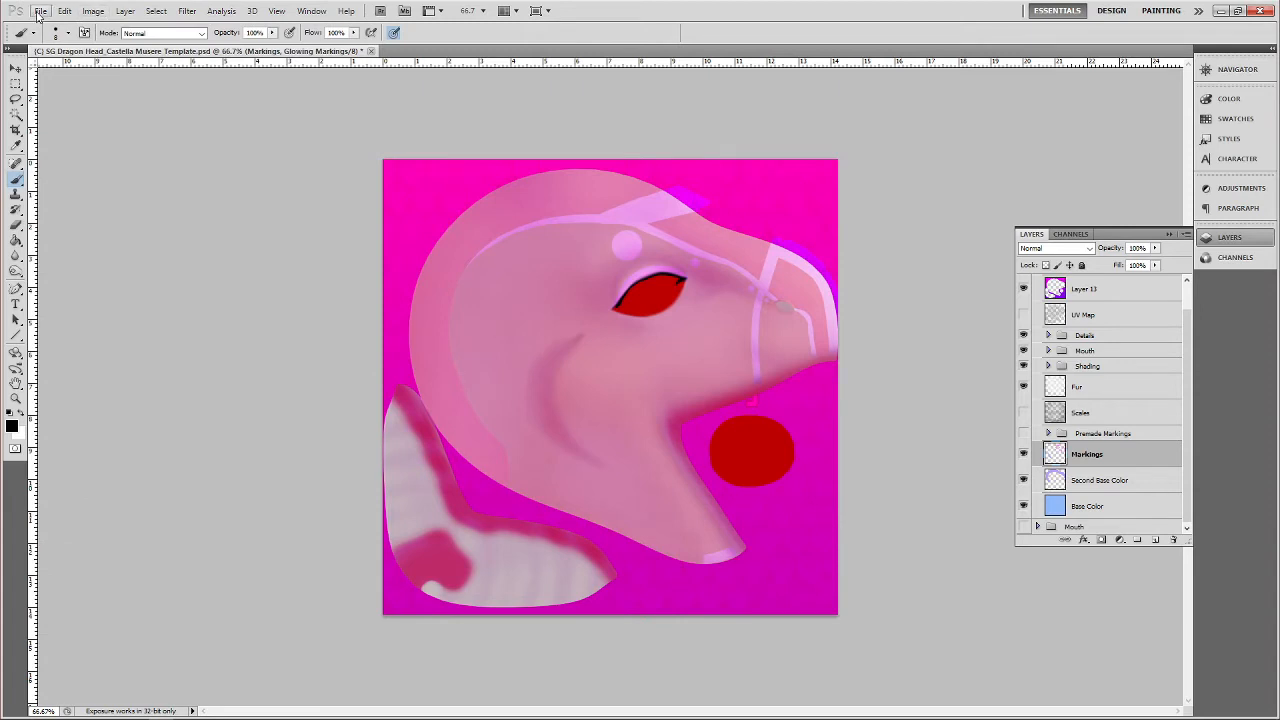
# Save a copy in Targa format as CastellaHead_Emissive with alpha channels included, at 32 bits/pixel
pyautogui.click(40, 11)
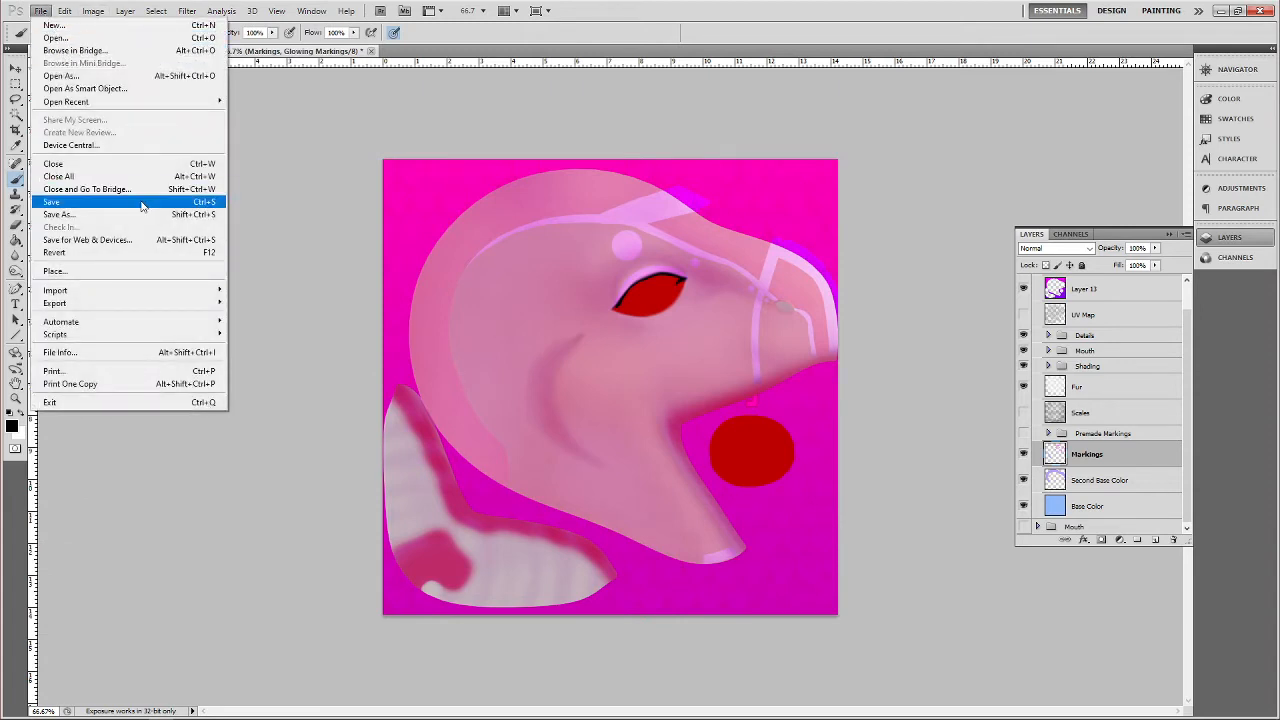
pyautogui.click(123, 220)
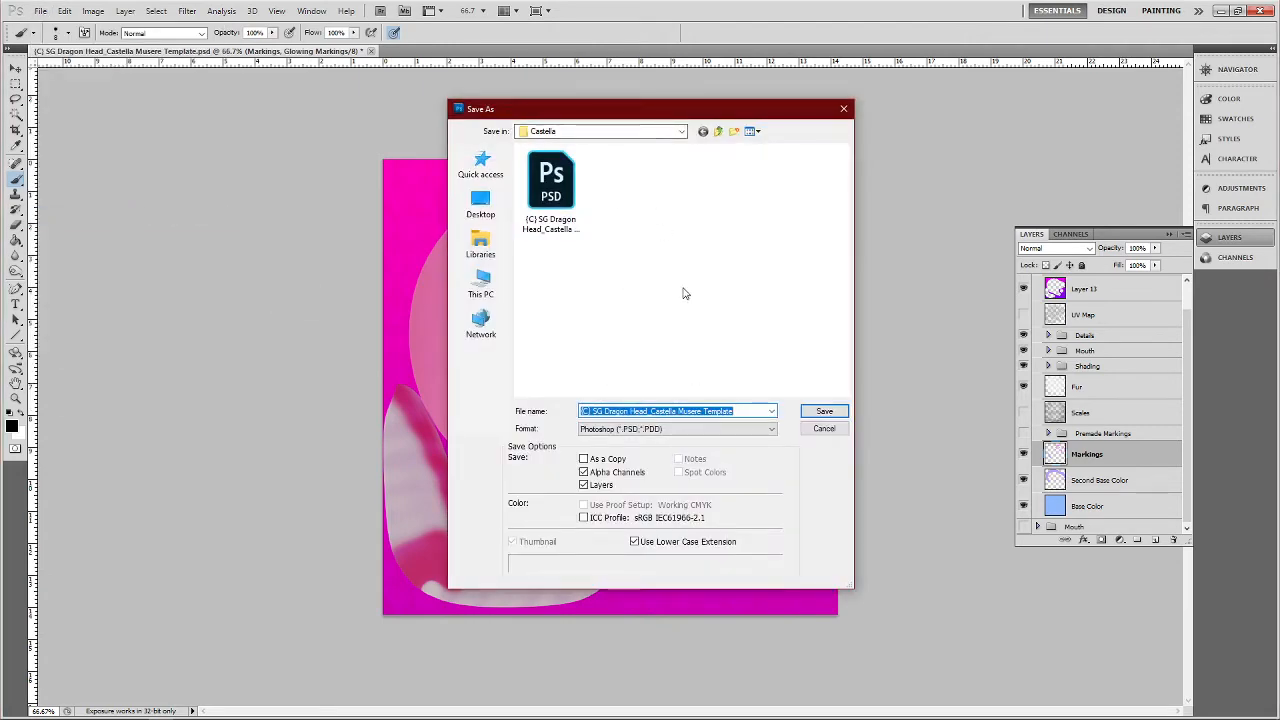
pyautogui.click(711, 429)
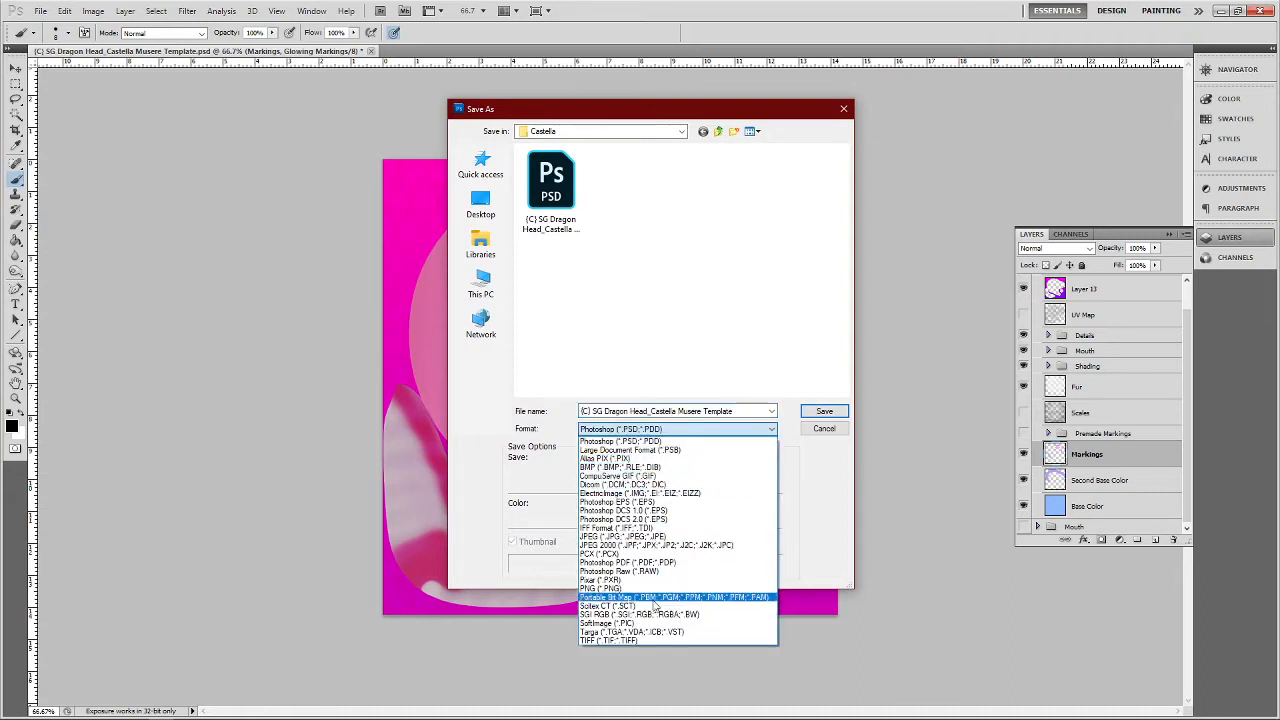
pyautogui.click(697, 633)
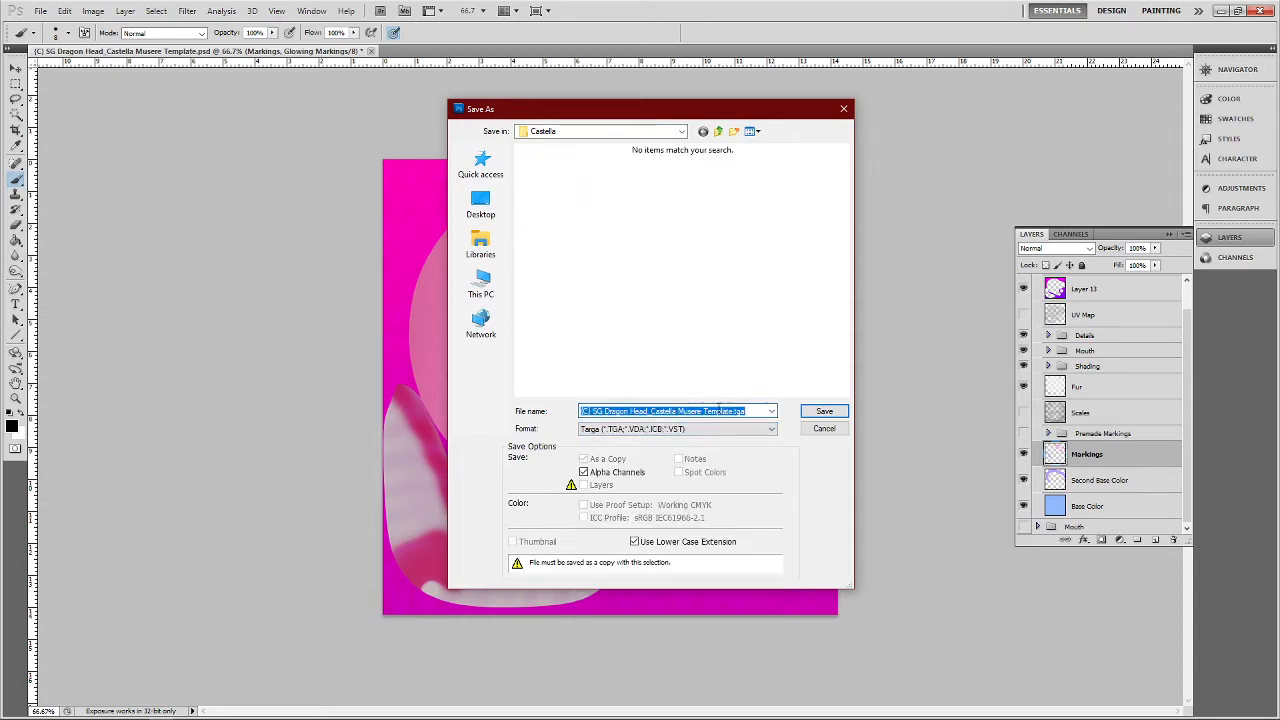
pyautogui.write('Cast')
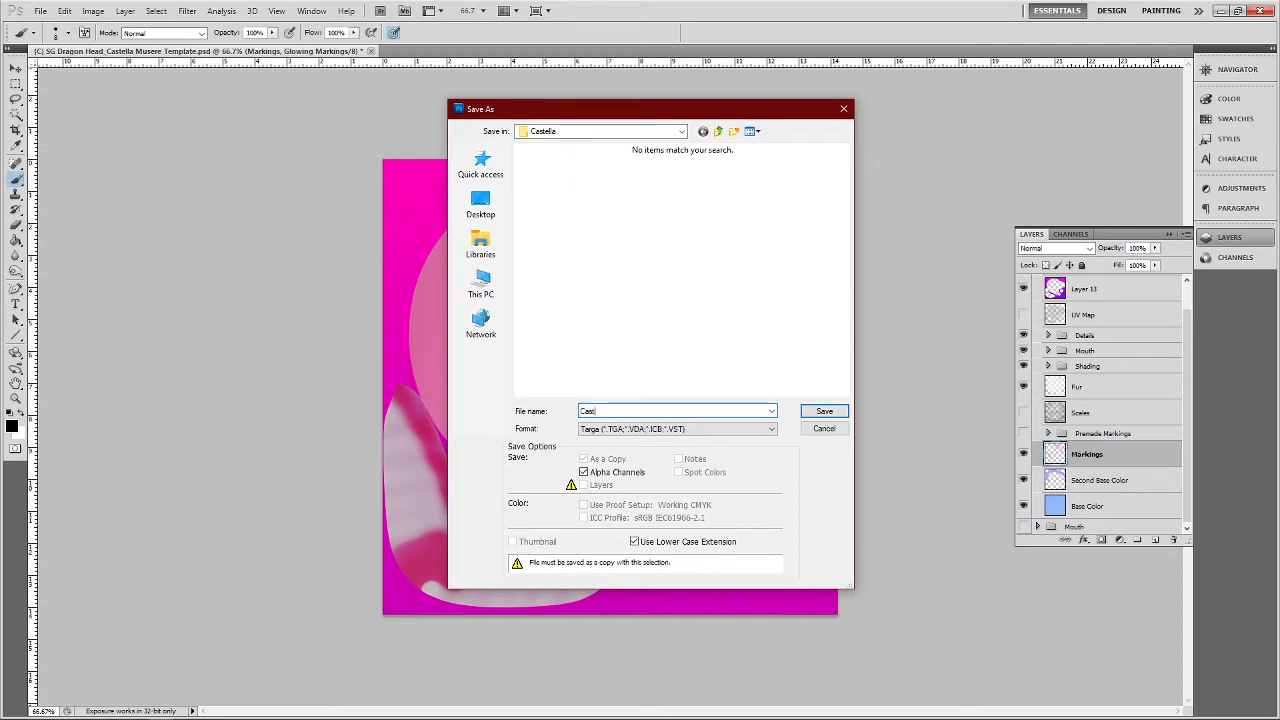
pyautogui.write('ellaHead_Emissive')
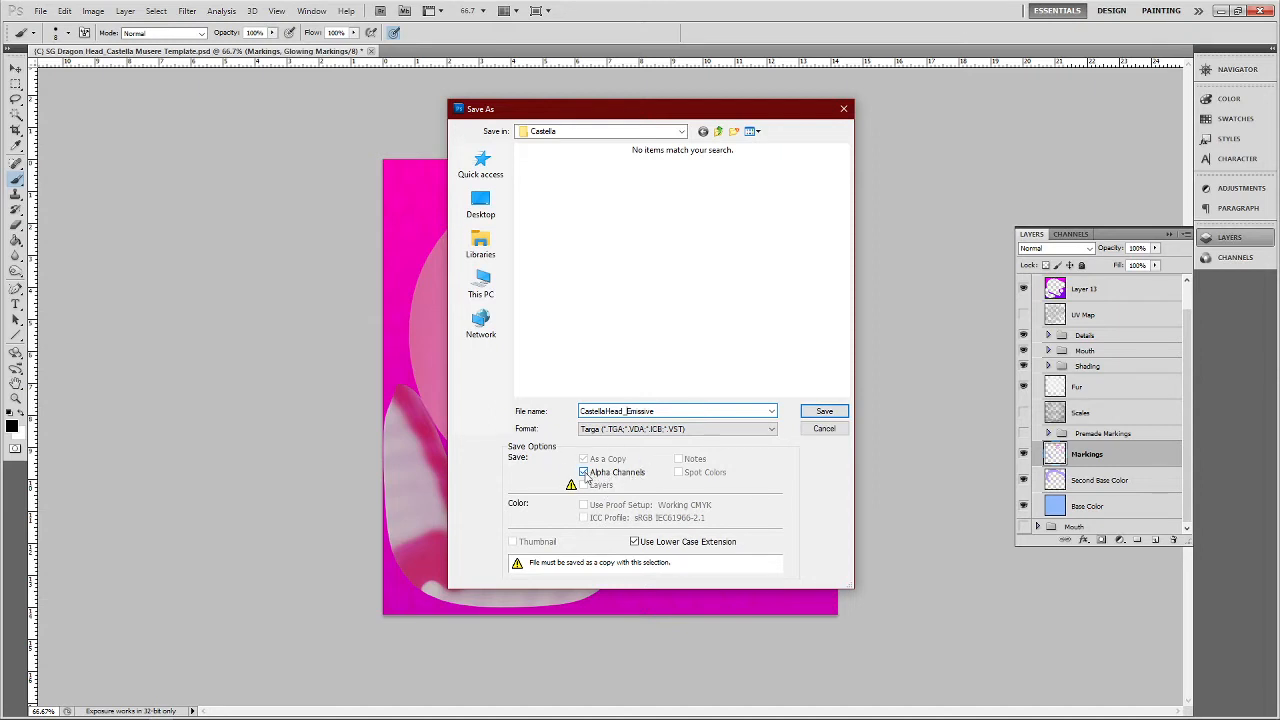
pyautogui.click(823, 412)
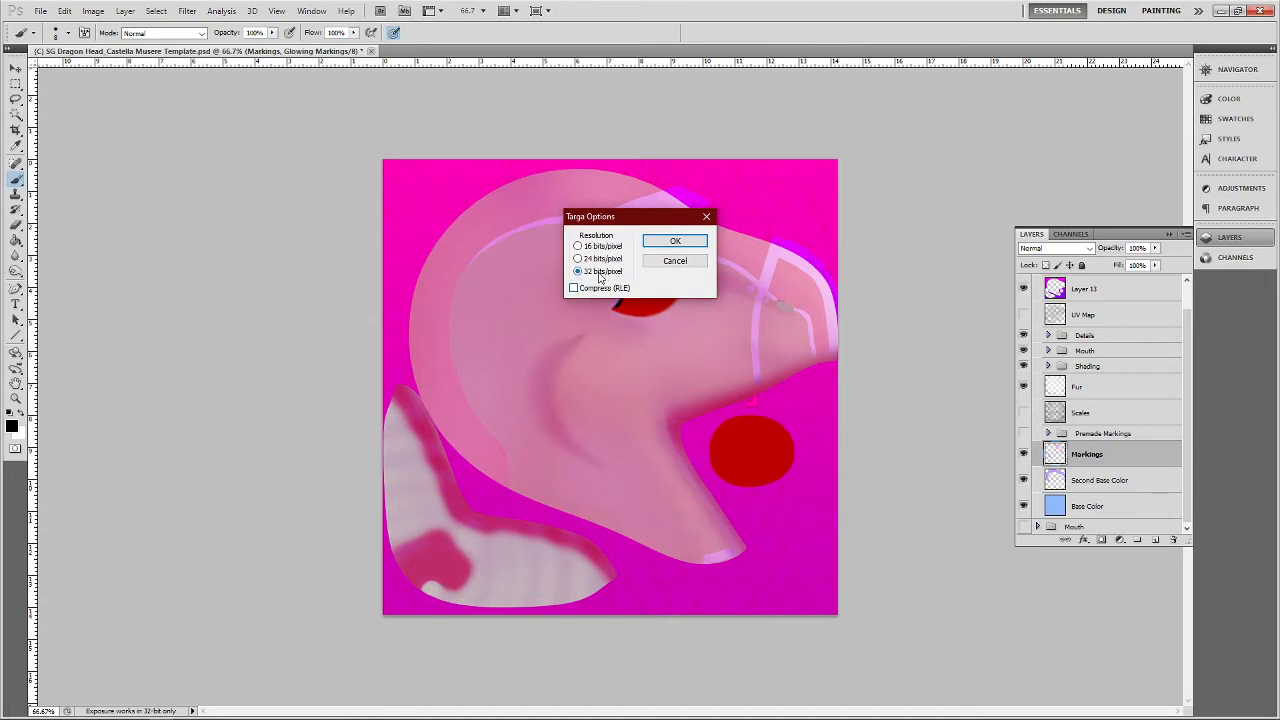
pyautogui.click(673, 243)
# Switch to the Firestorm viewer and open the white cube beside the dragon head for editing
pyautogui.click(1221, 11)
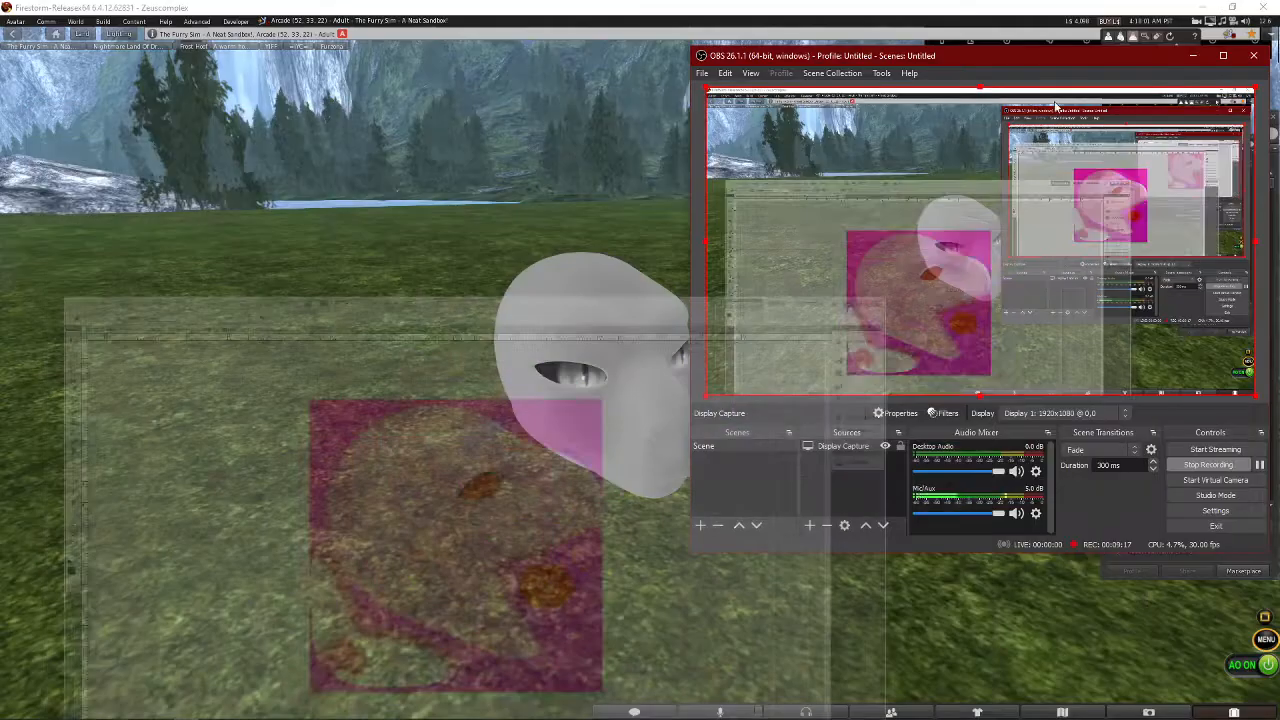
pyautogui.click(520, 488)
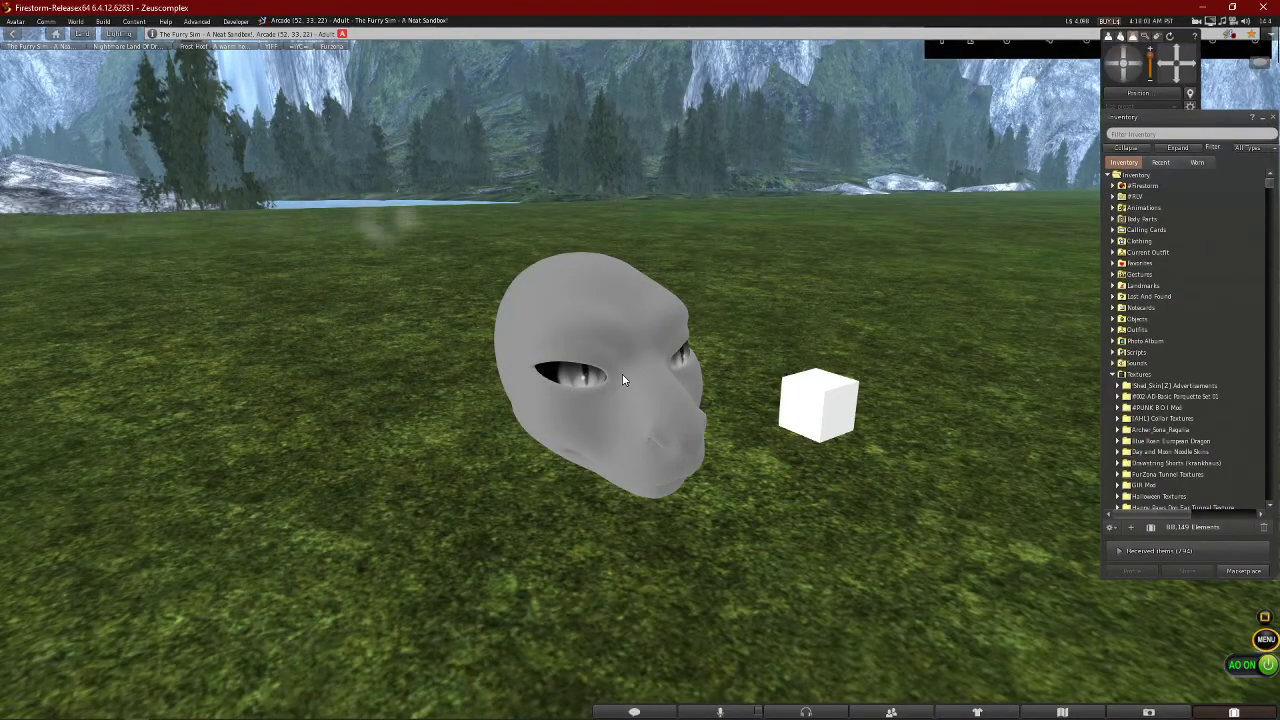
pyautogui.moveTo(660, 372)
pyautogui.mouseDown()
pyautogui.moveTo(330, 376)
pyautogui.moveTo(650, 372)
pyautogui.mouseUp()
pyautogui.rightClick(815, 409)
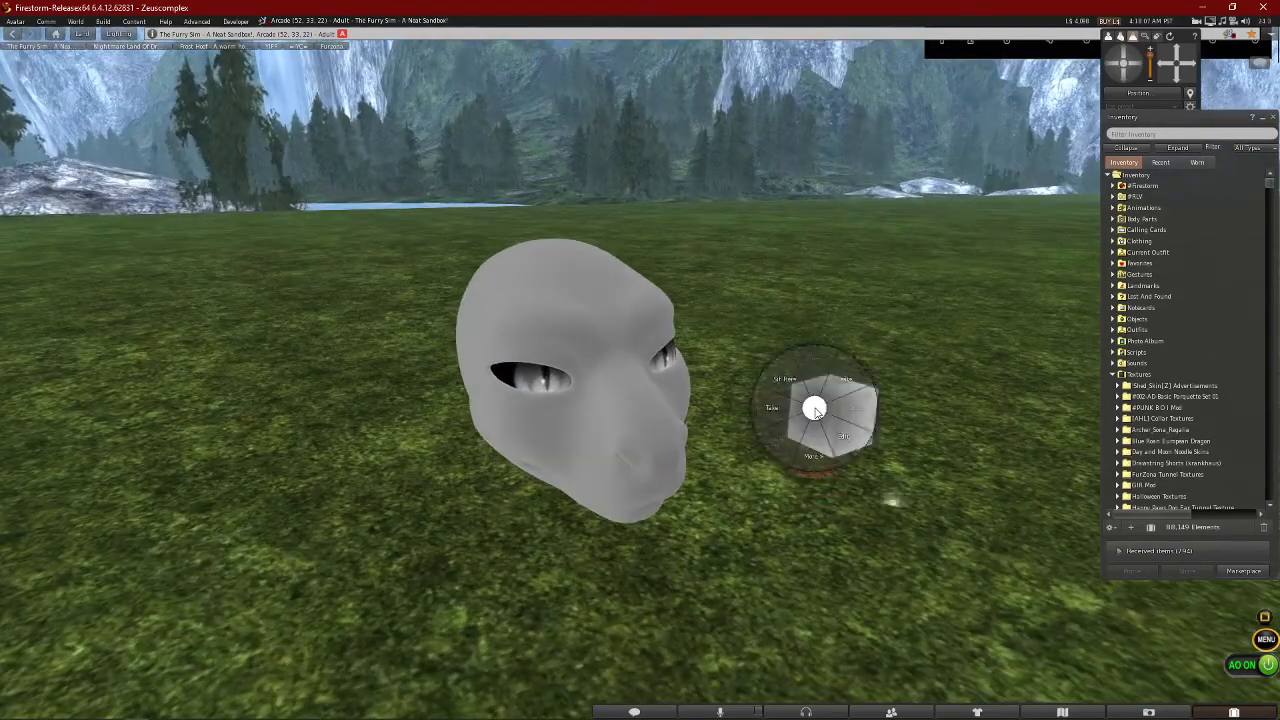
pyautogui.click(845, 435)
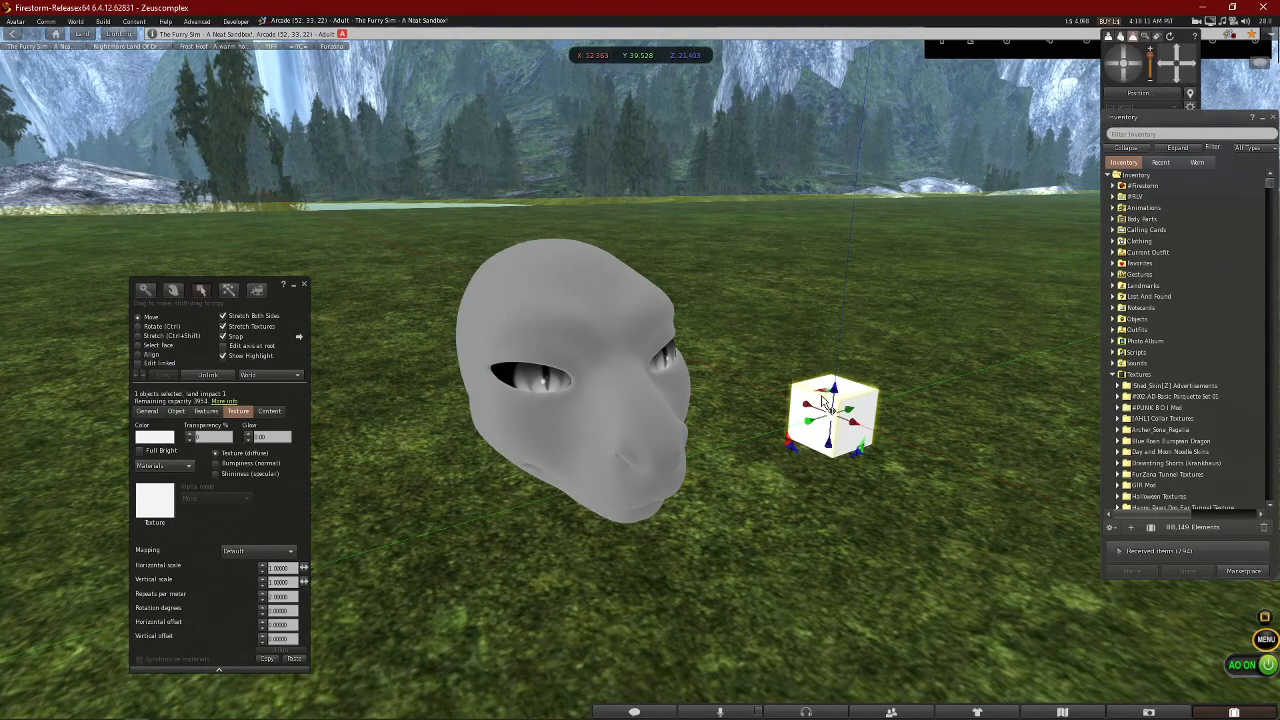
# Add CastellaHead_Emissive from the Dragon\Castella folder as a local texture and apply it to the cube
pyautogui.click(156, 499)
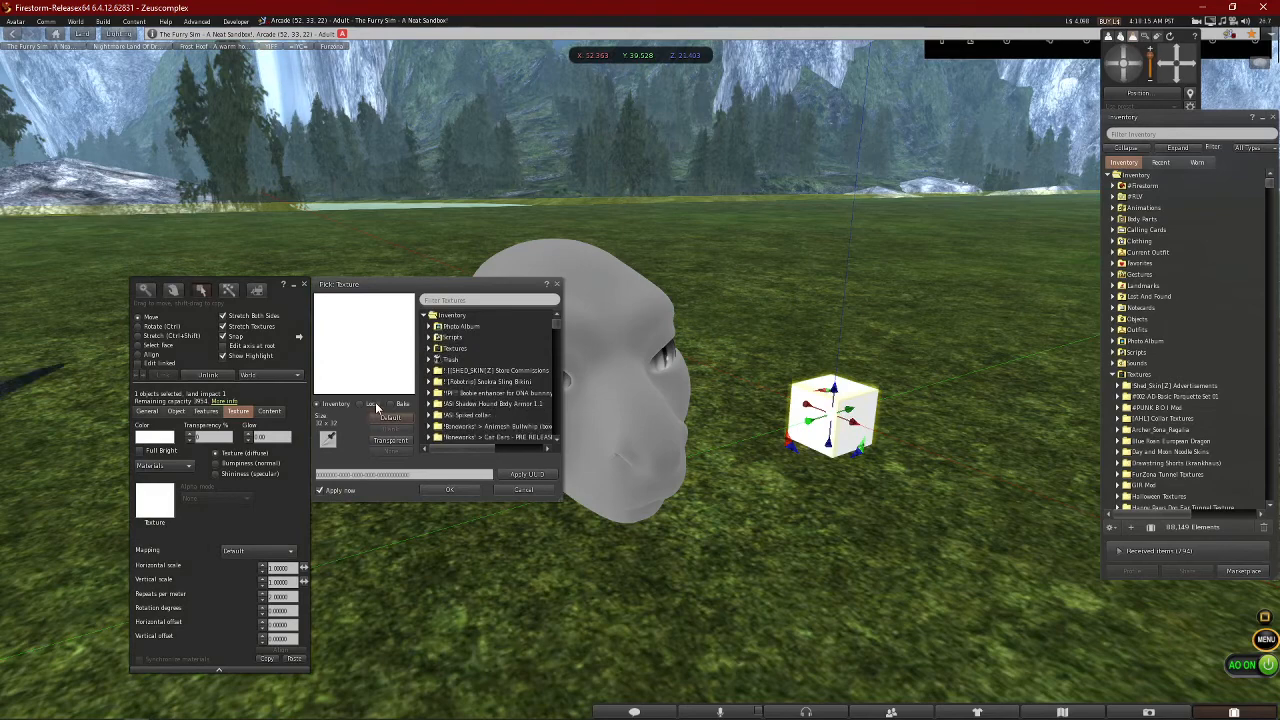
pyautogui.click(375, 404)
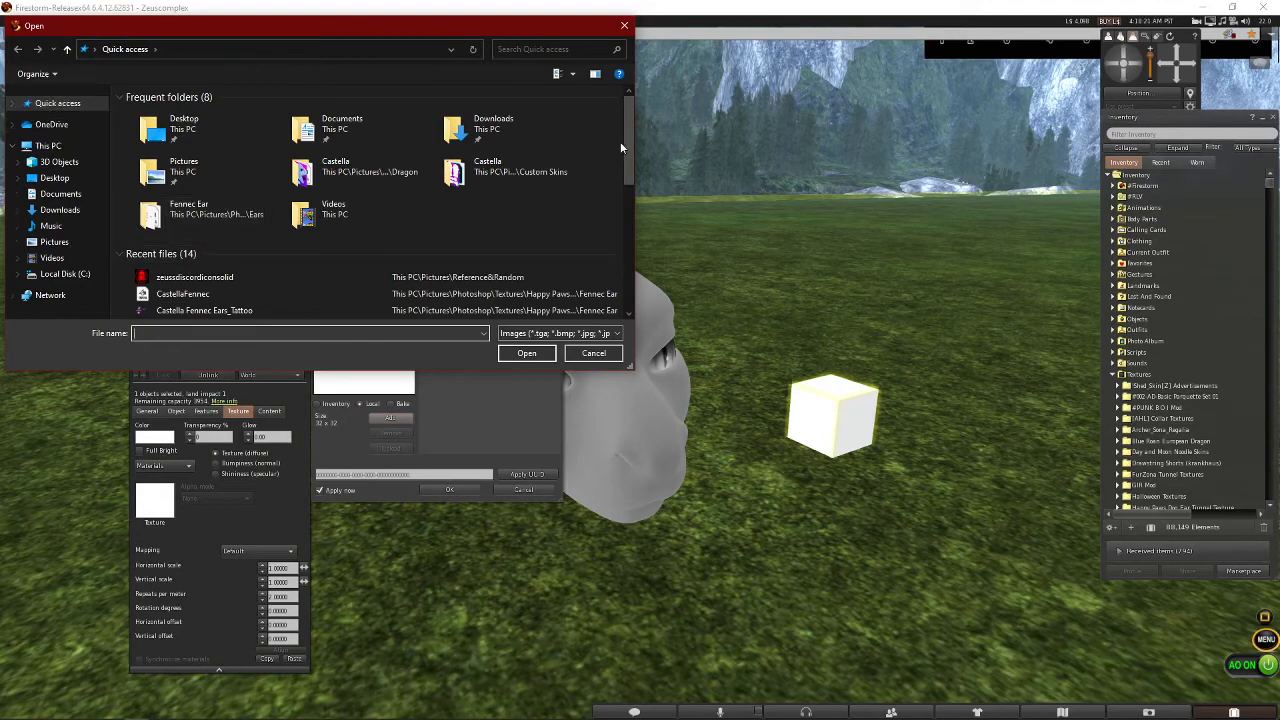
pyautogui.moveTo(627, 143); pyautogui.dragTo(629, 165)
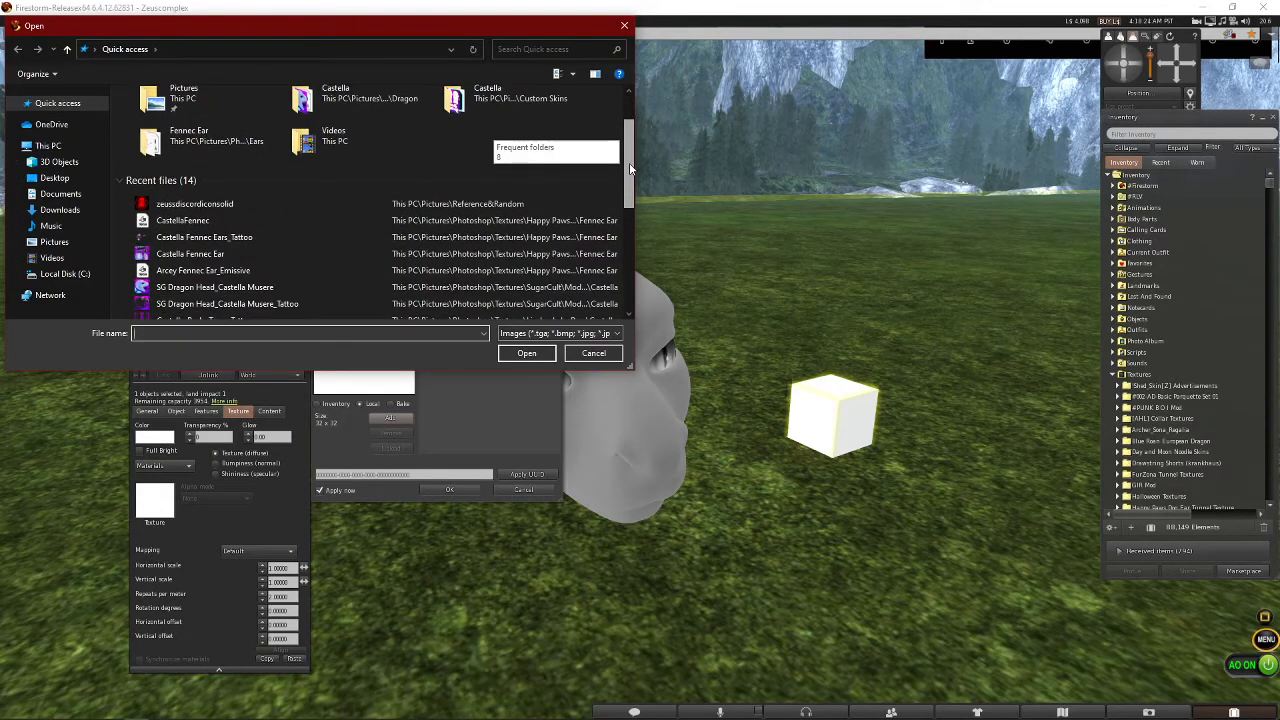
pyautogui.scroll(2, 631, 164)
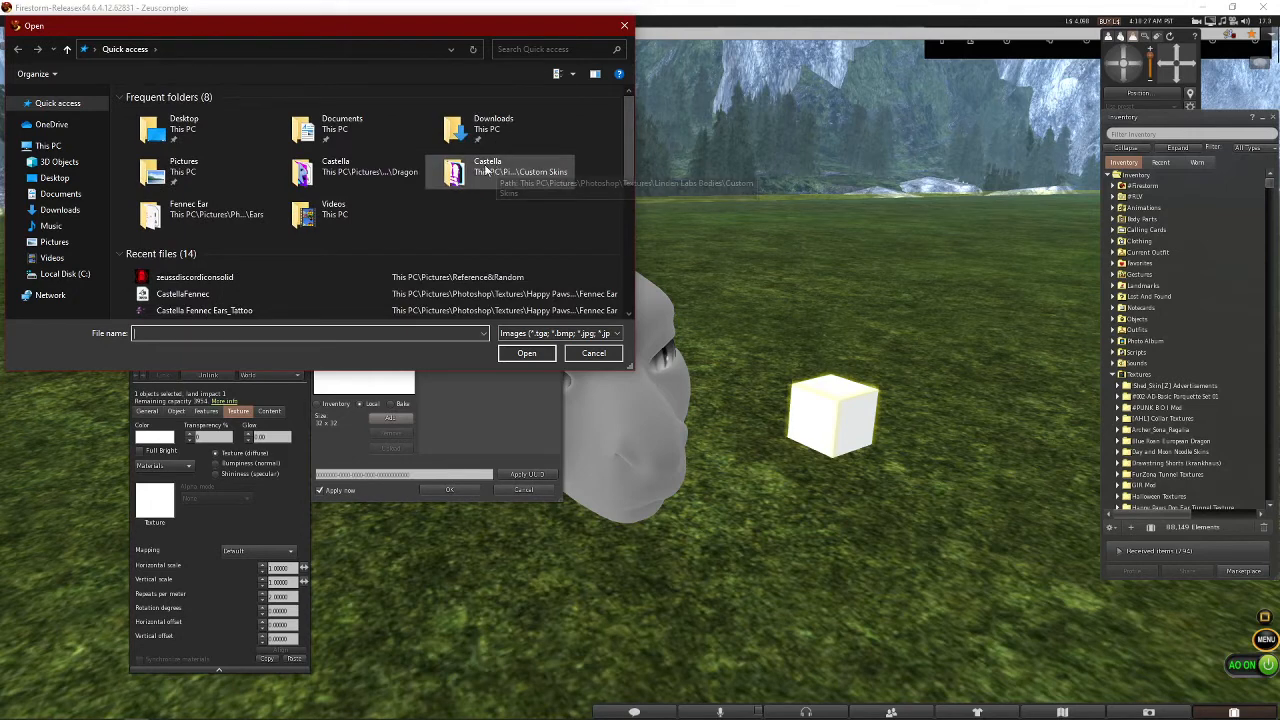
pyautogui.doubleClick(334, 171)
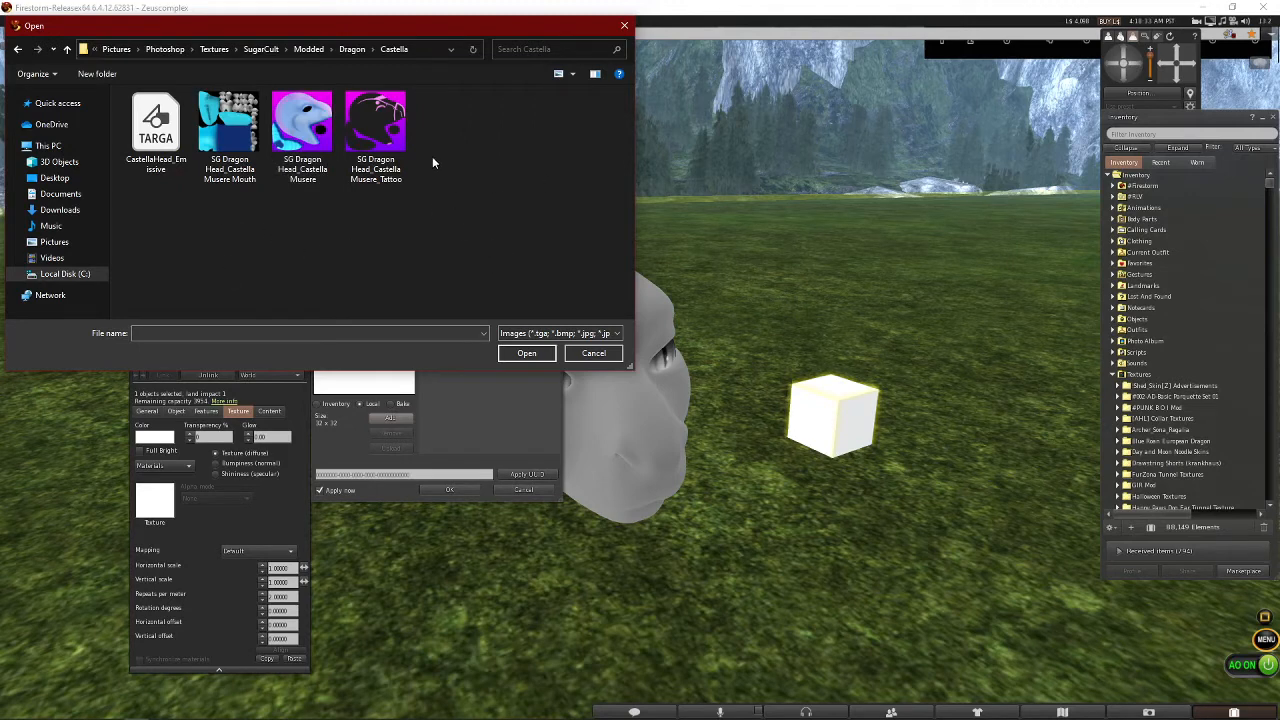
pyautogui.click(160, 140)
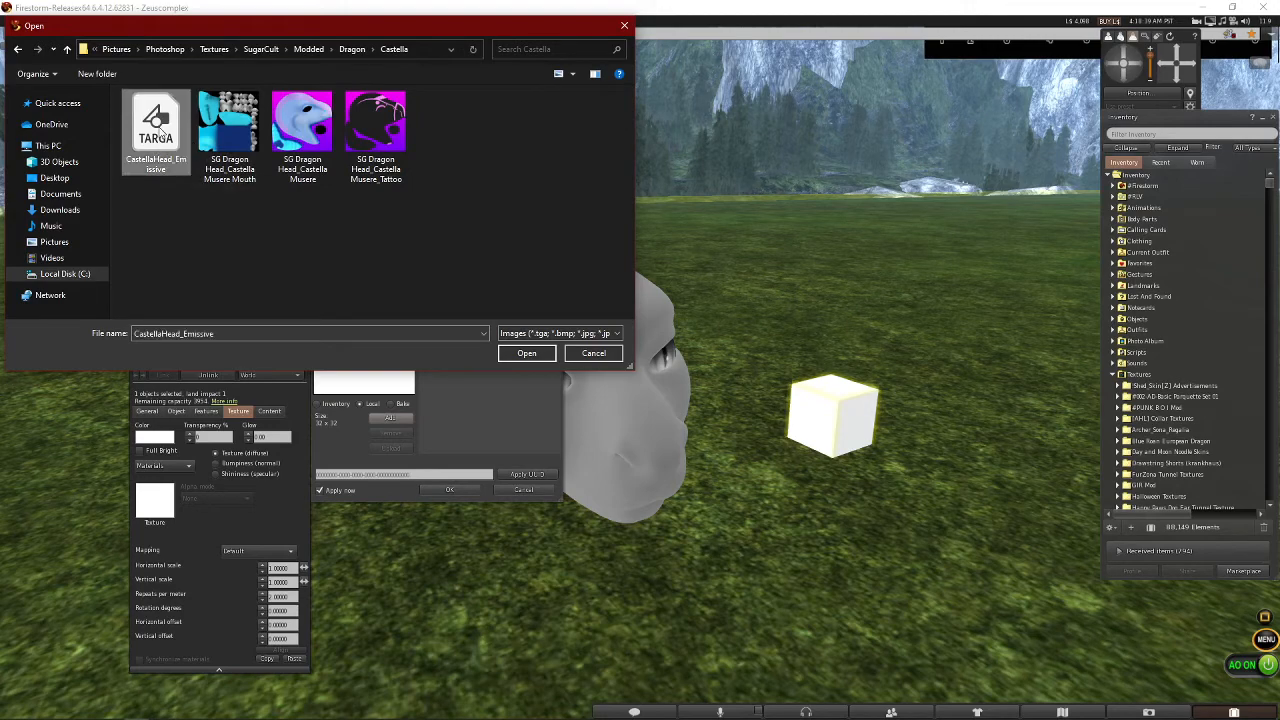
pyautogui.click(512, 353)
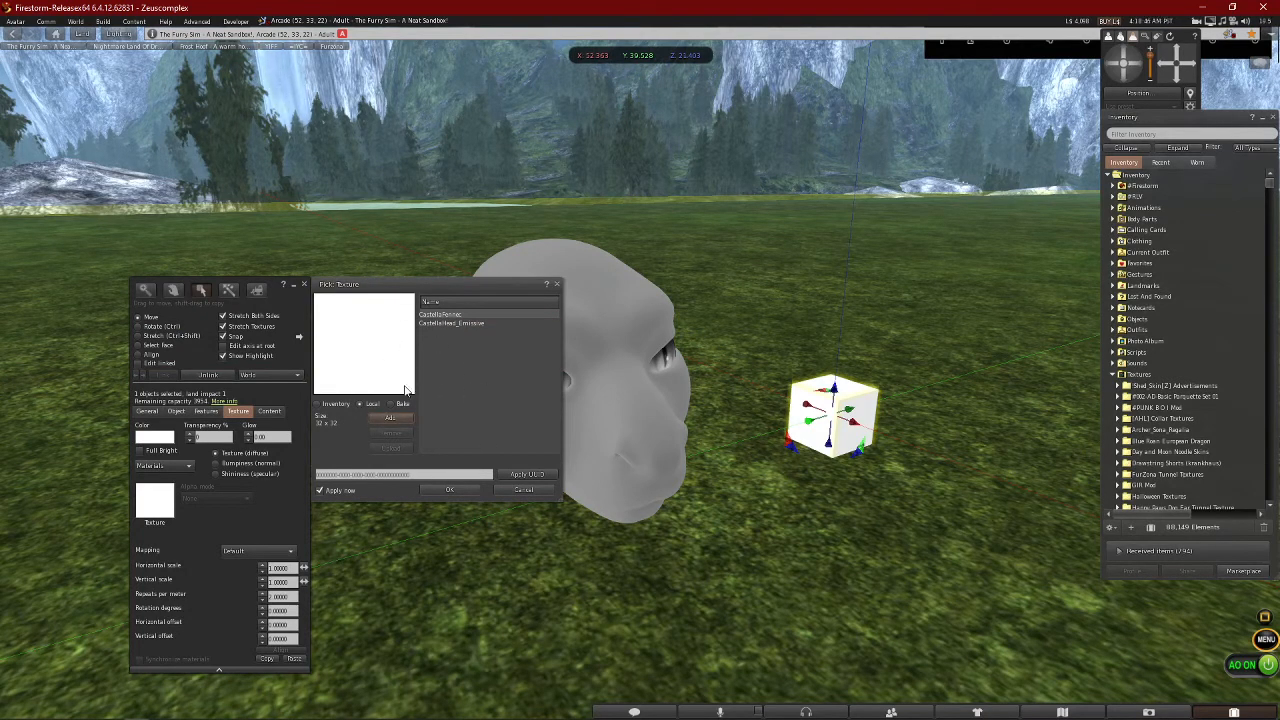
pyautogui.click(455, 323)
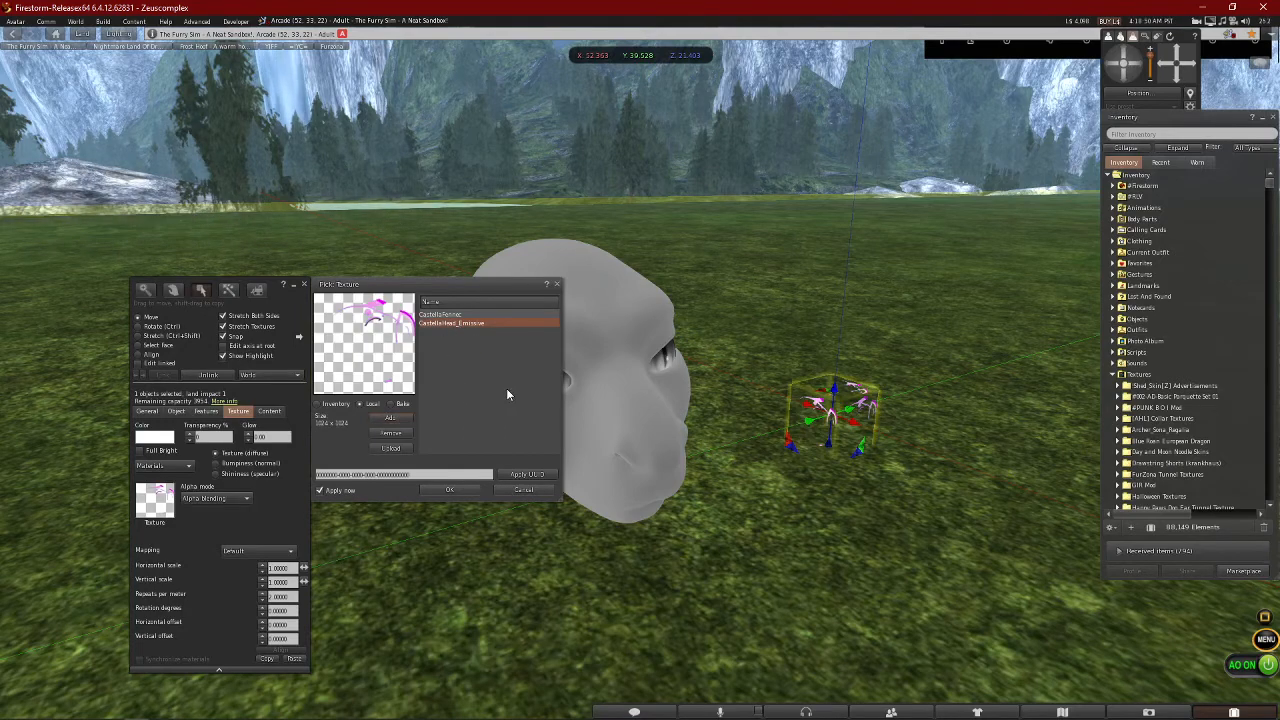
pyautogui.click(466, 488)
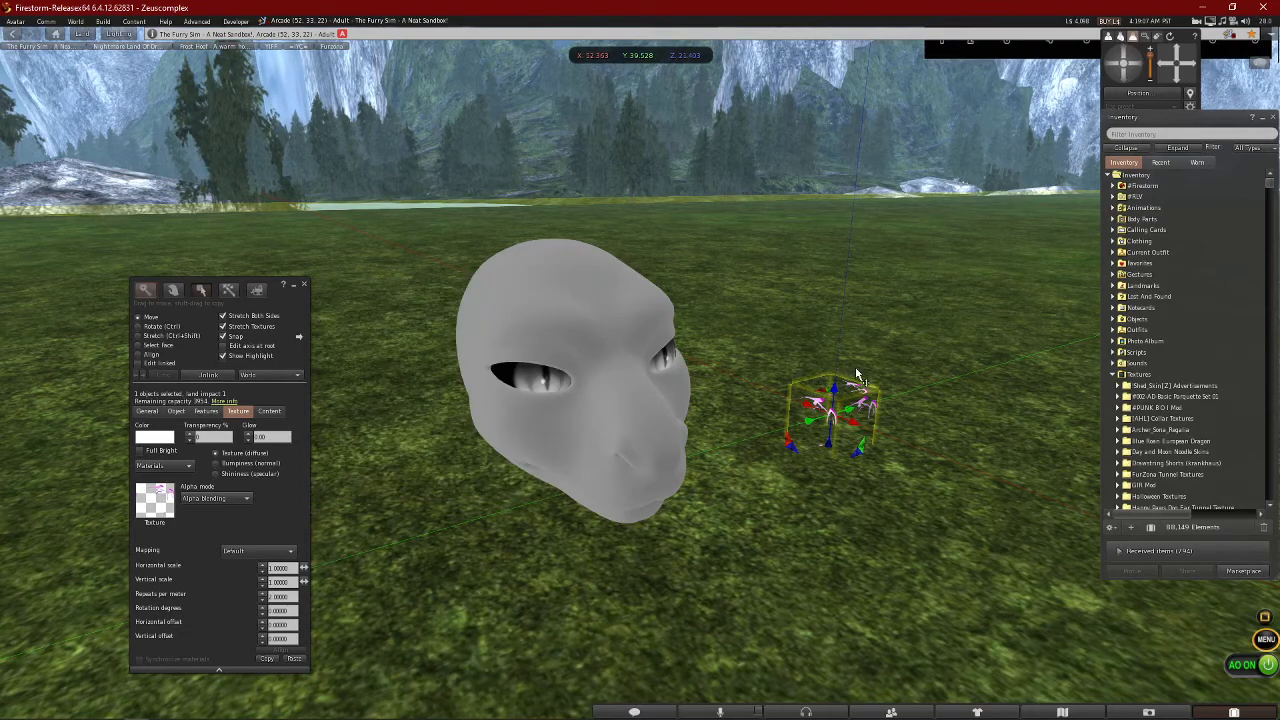
# Open the grey dragon head for editing
pyautogui.press('Escape')
pyautogui.moveTo(618, 400); pyautogui.dragTo(478, 424)
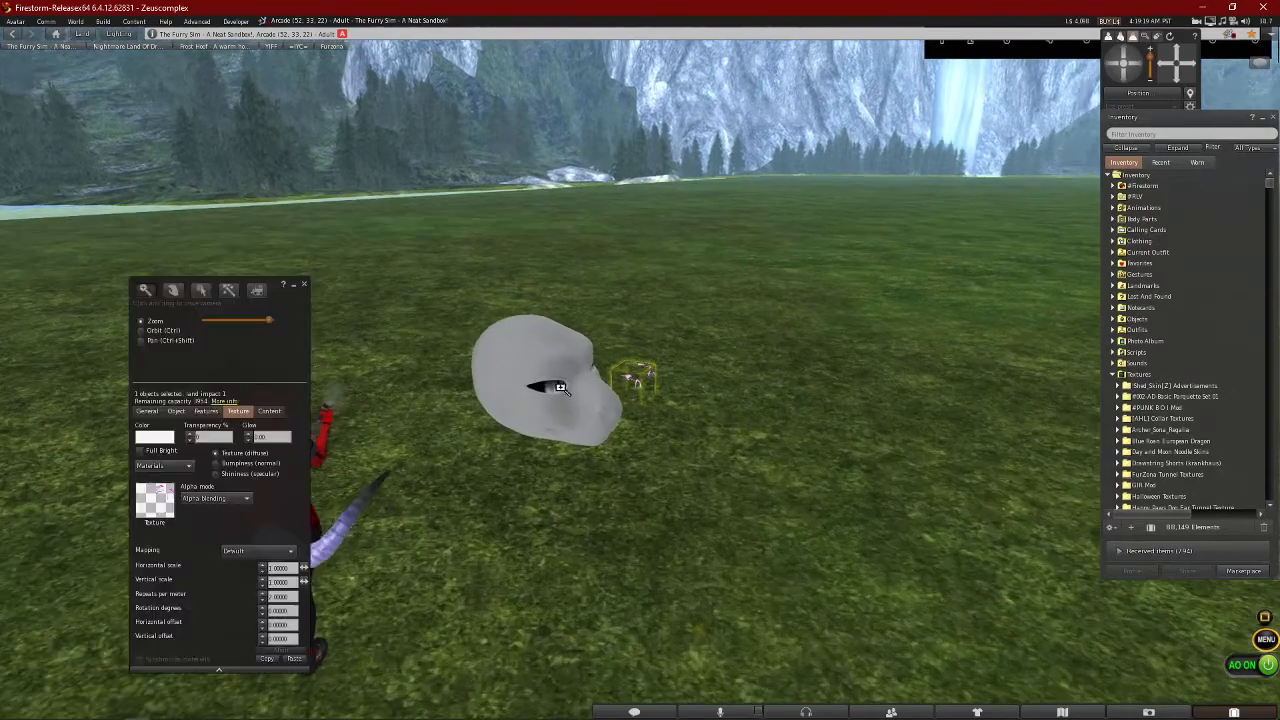
pyautogui.moveTo(558, 384); pyautogui.dragTo(640, 360)
pyautogui.rightClick(736, 357)
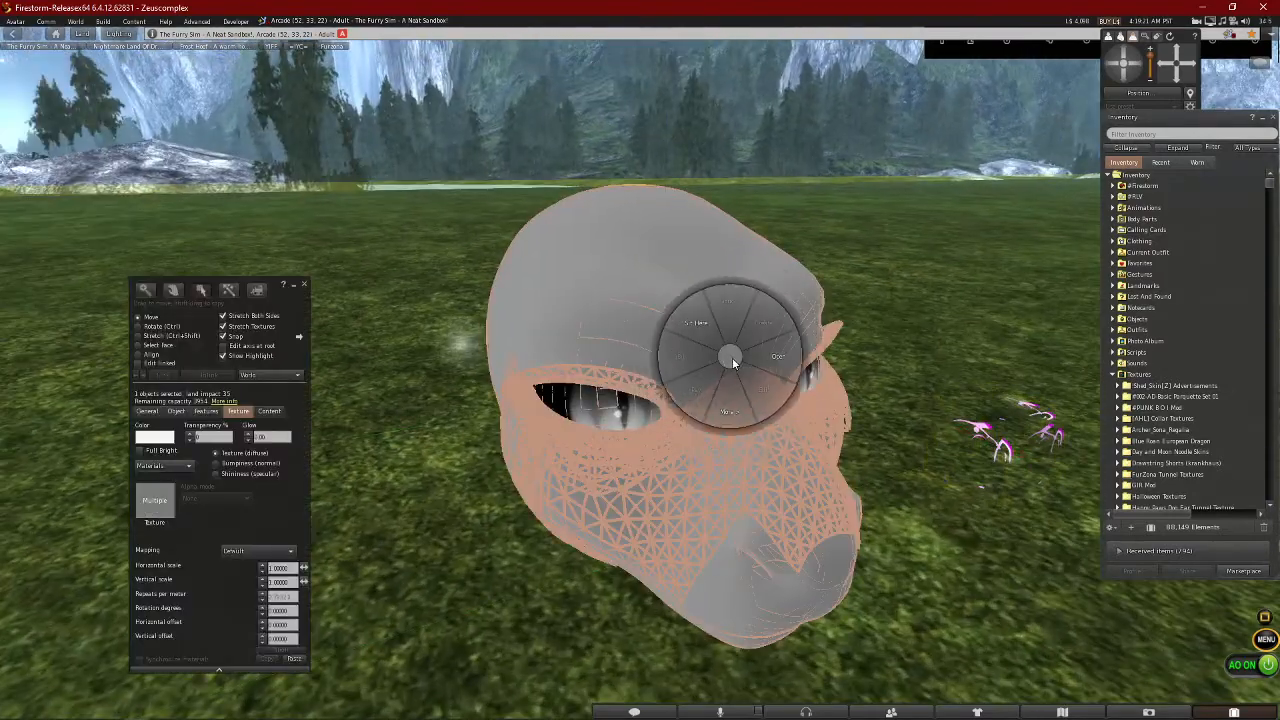
pyautogui.click(758, 391)
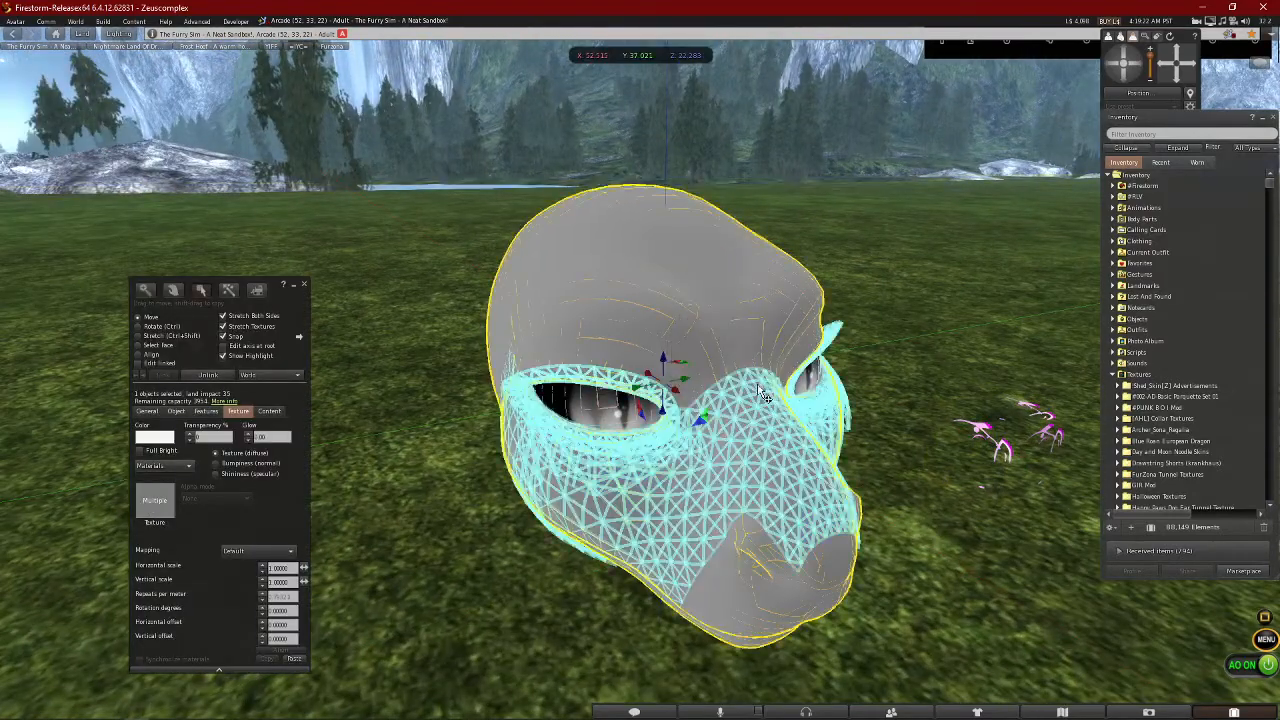
# Select both side faces of the dragon head's skin individually with Select Face
pyautogui.click(170, 347)
pyautogui.moveTo(704, 368)
pyautogui.mouseDown()
pyautogui.moveTo(672, 372)
pyautogui.moveTo(740, 380)
pyautogui.moveTo(686, 378)
pyautogui.mouseUp()
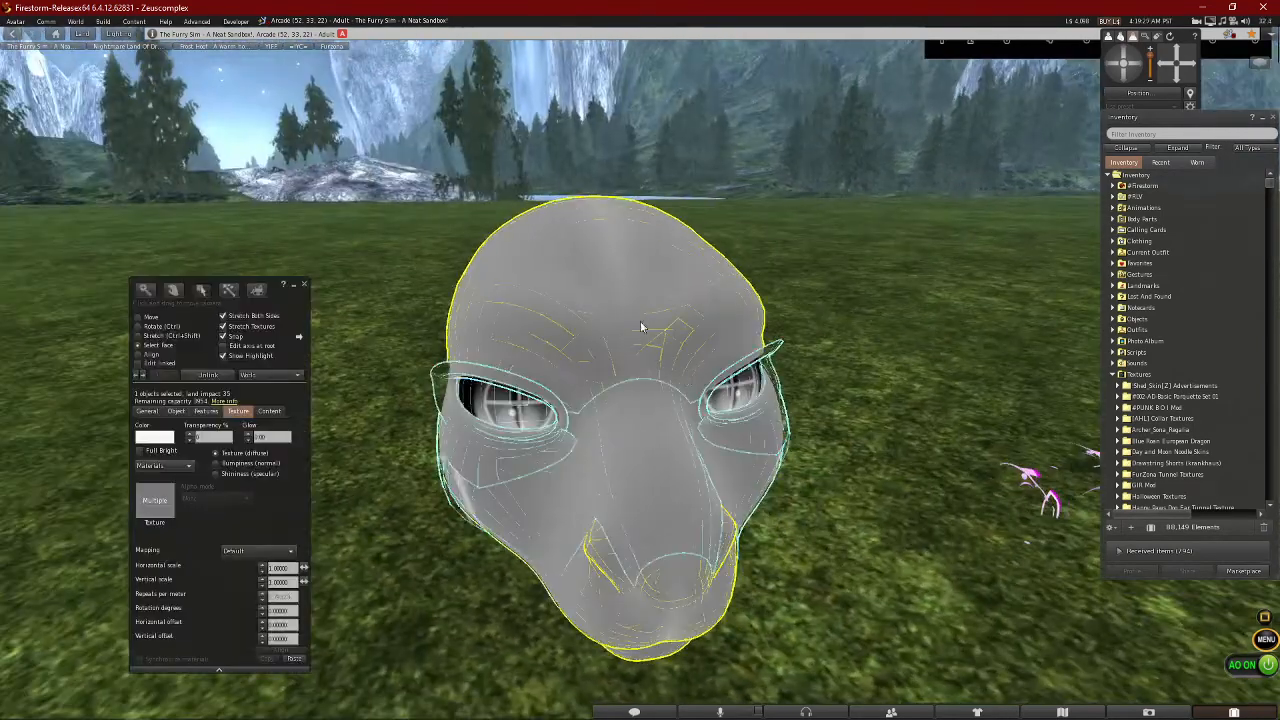
pyautogui.click(620, 488)
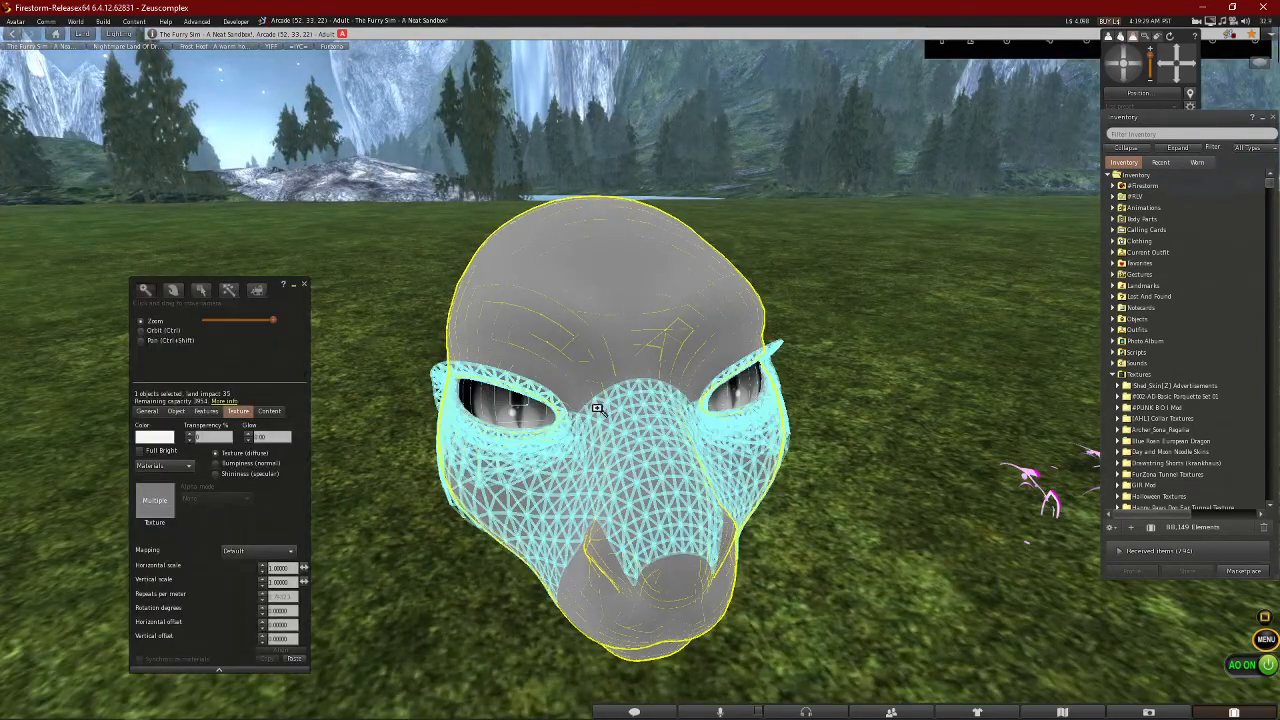
pyautogui.moveTo(597, 408); pyautogui.dragTo(641, 374)
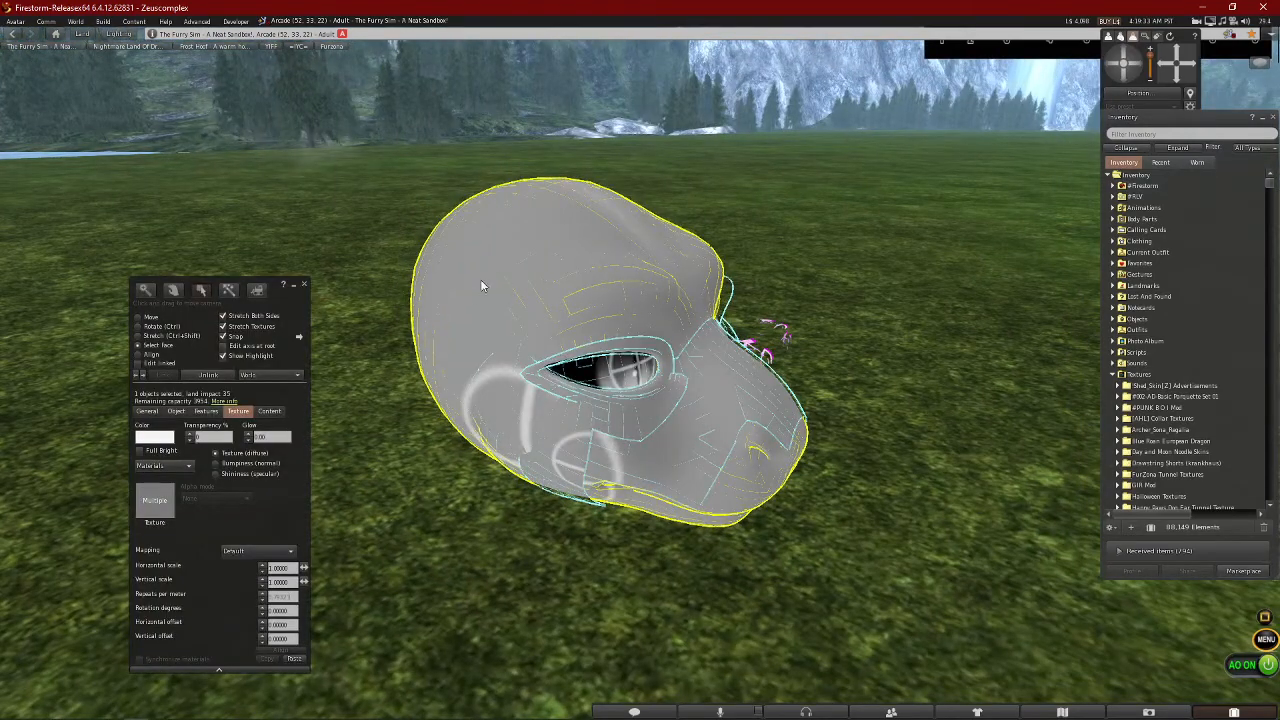
pyautogui.click(537, 253)
pyautogui.moveTo(584, 250); pyautogui.dragTo(672, 374)
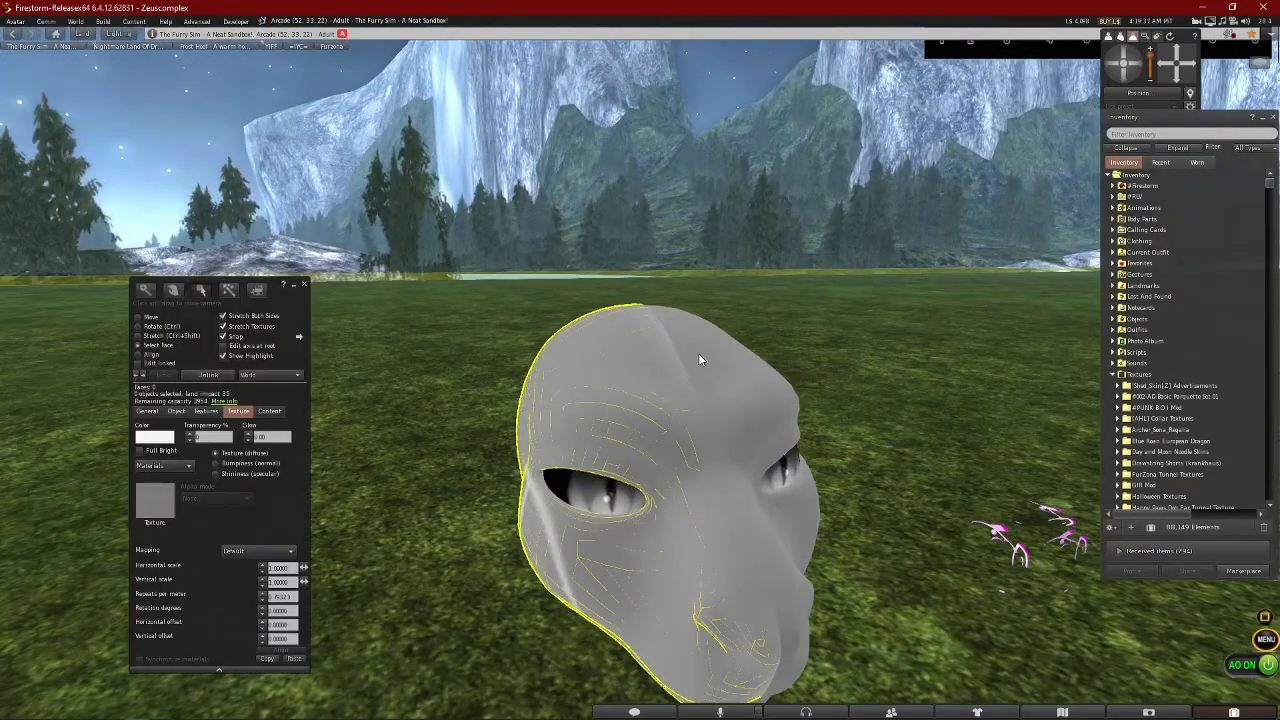
pyautogui.keyDown('shift'); pyautogui.click(699, 355); pyautogui.keyUp('shift')
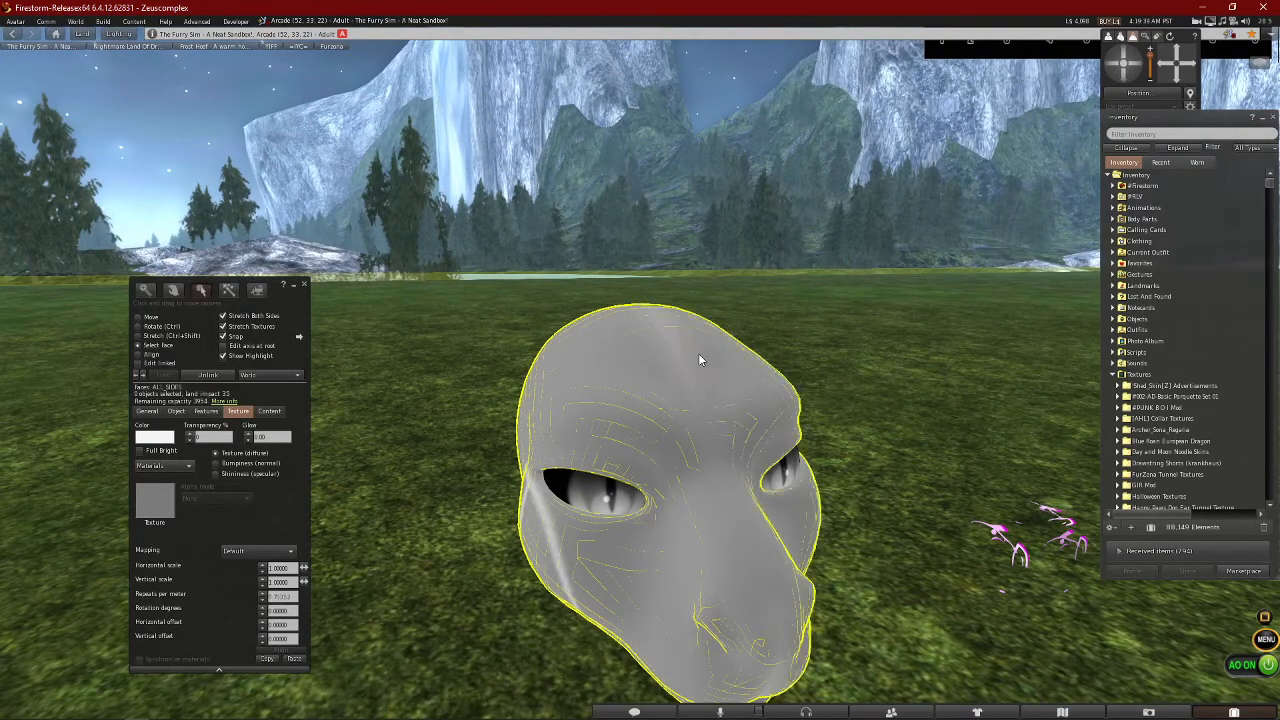
pyautogui.moveTo(679, 407); pyautogui.dragTo(630, 397)
pyautogui.keyDown('shift'); pyautogui.click(678, 294); pyautogui.keyUp('shift')
pyautogui.keyDown('shift'); pyautogui.click(678, 294); pyautogui.keyUp('shift')
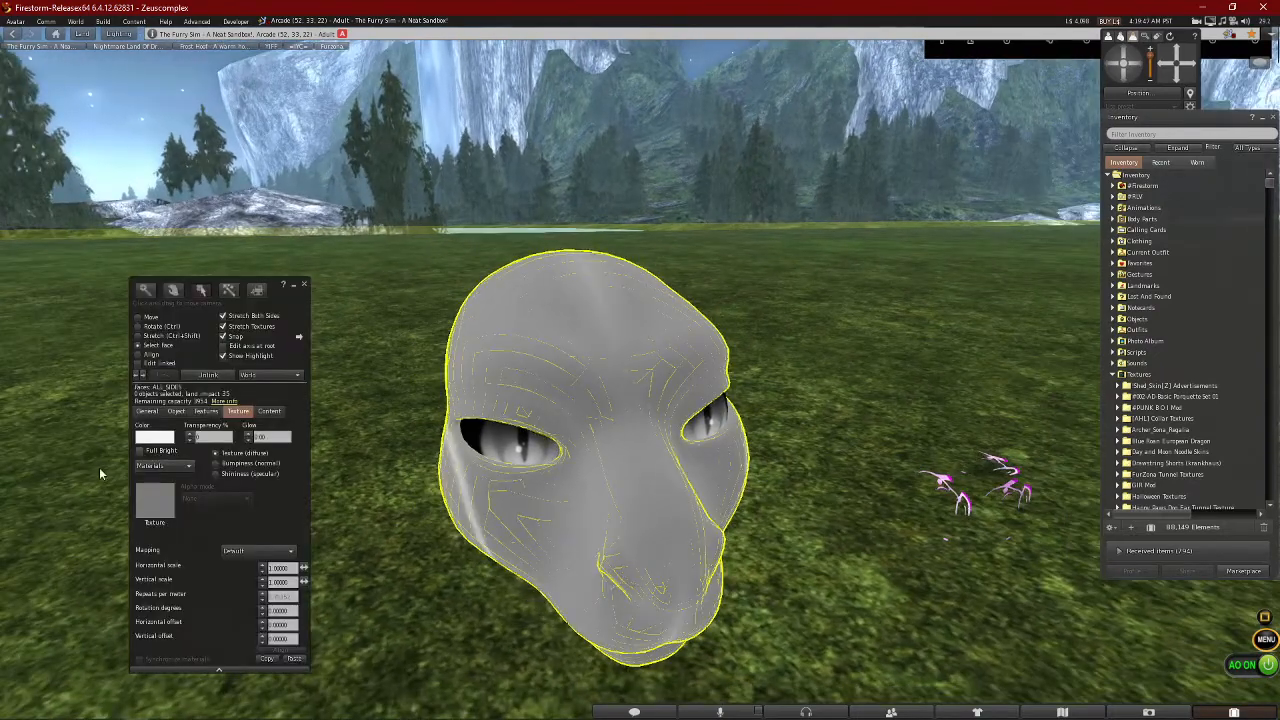
# Apply the local texture CastellaHead_Emissive to the selected head faces and set the alpha mode to Emissive mask
pyautogui.click(166, 508)
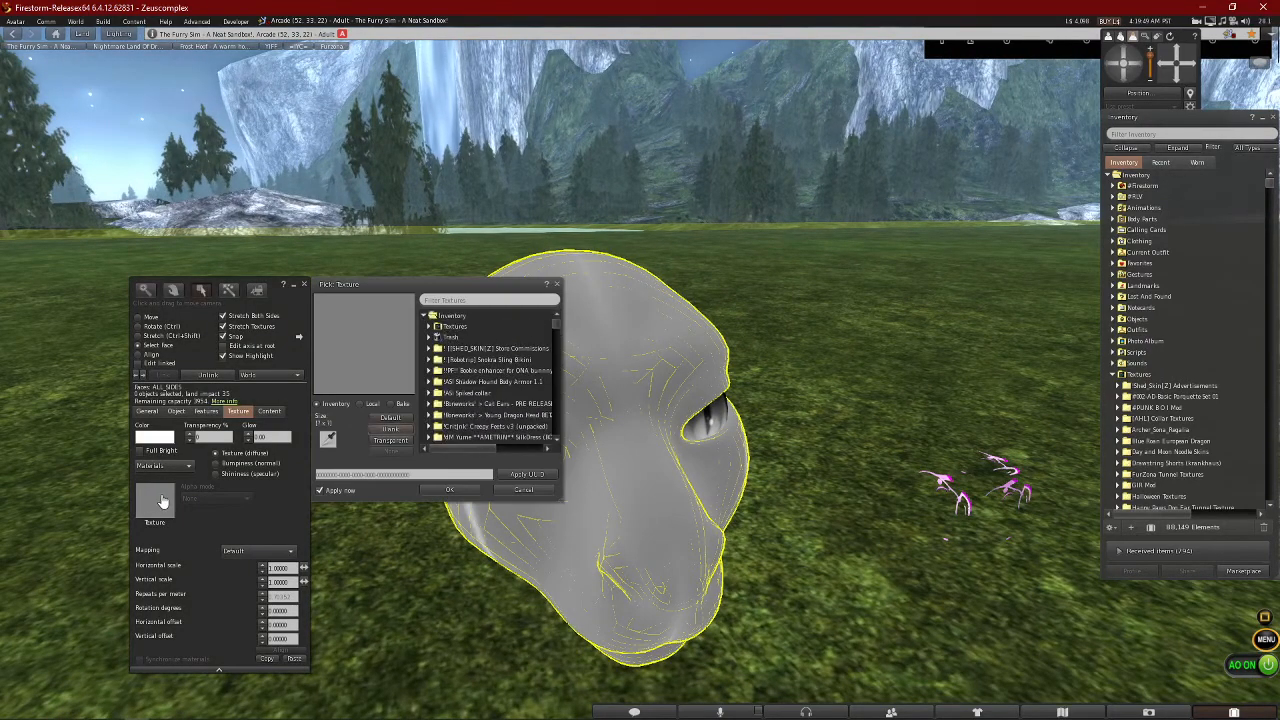
pyautogui.click(370, 405)
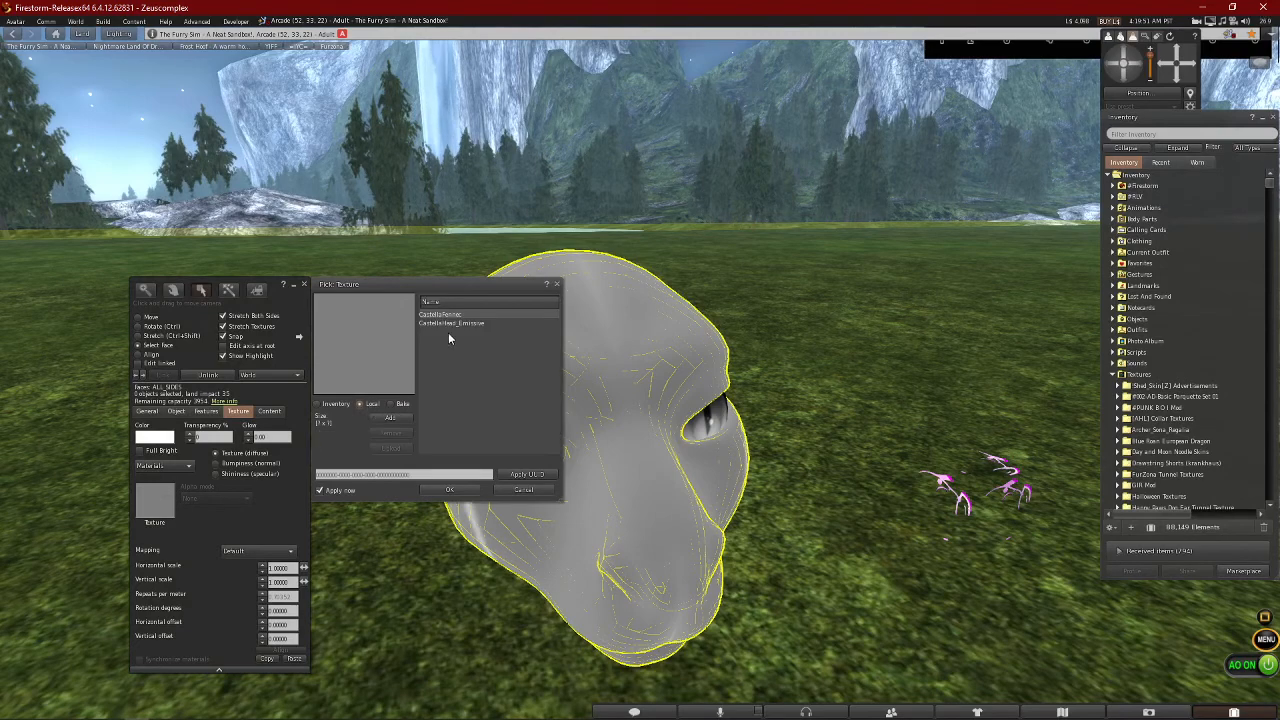
pyautogui.click(457, 324)
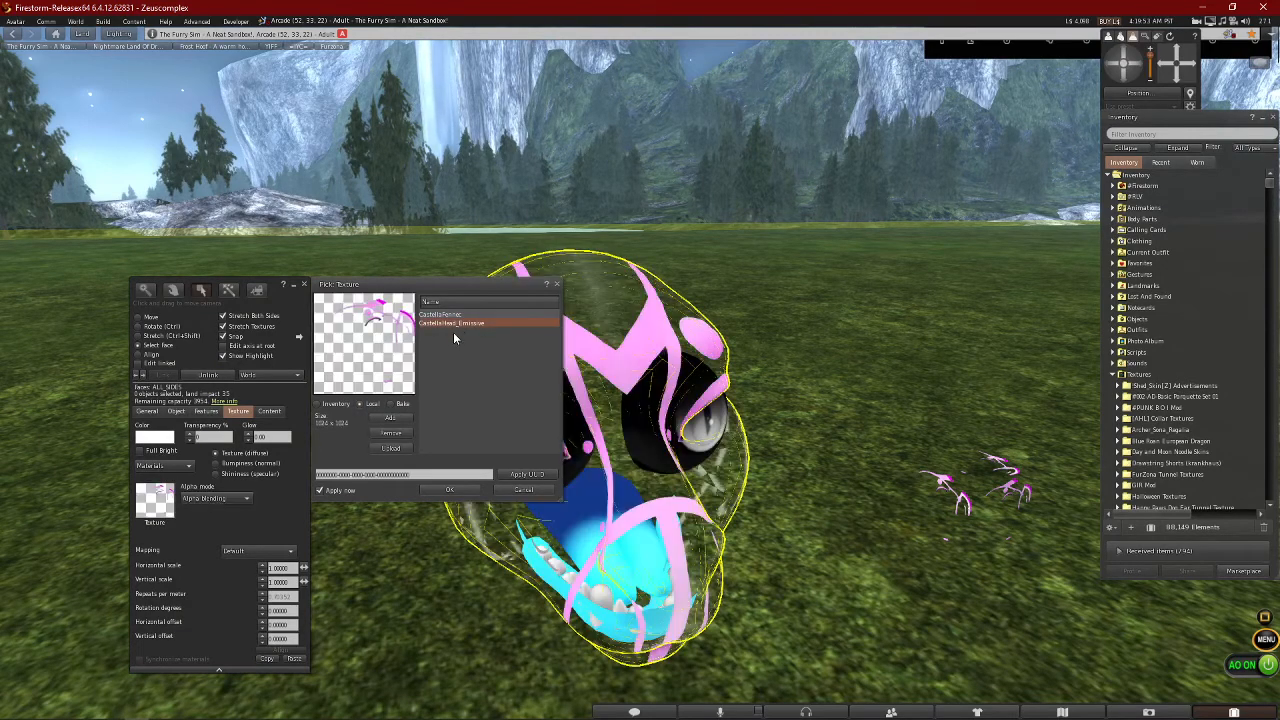
pyautogui.click(452, 490)
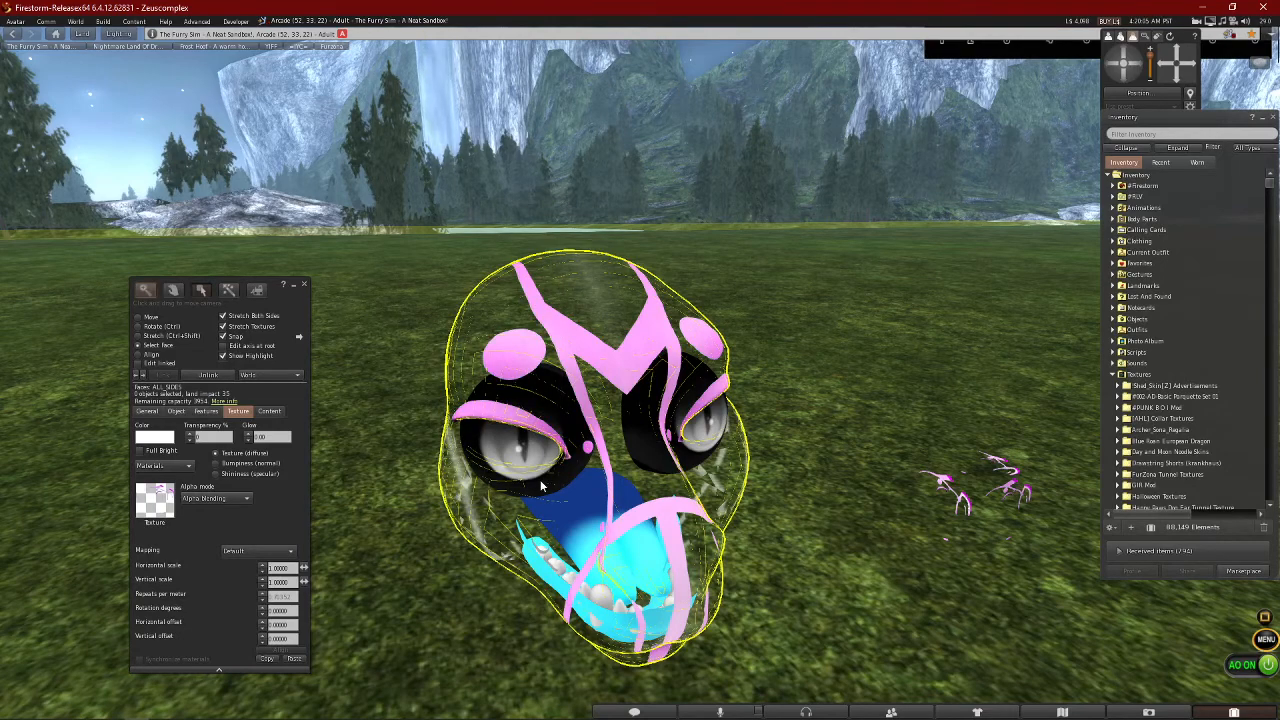
pyautogui.click(232, 503)
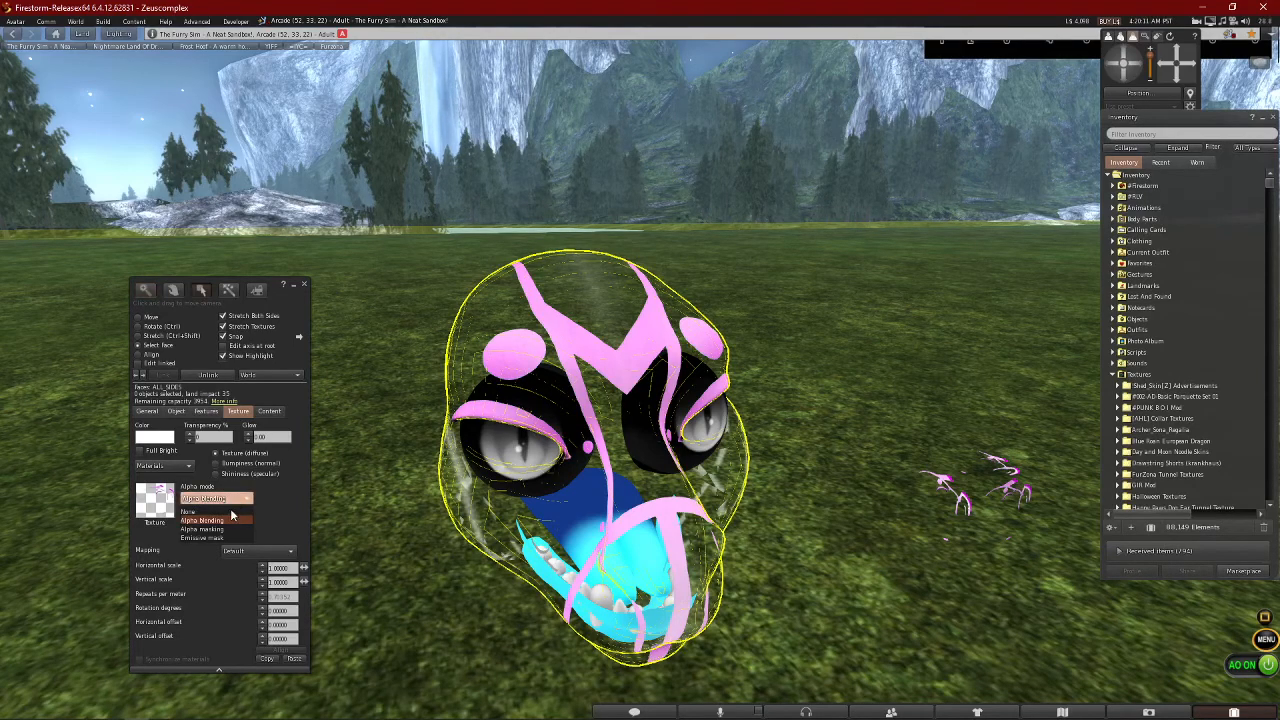
pyautogui.click(226, 538)
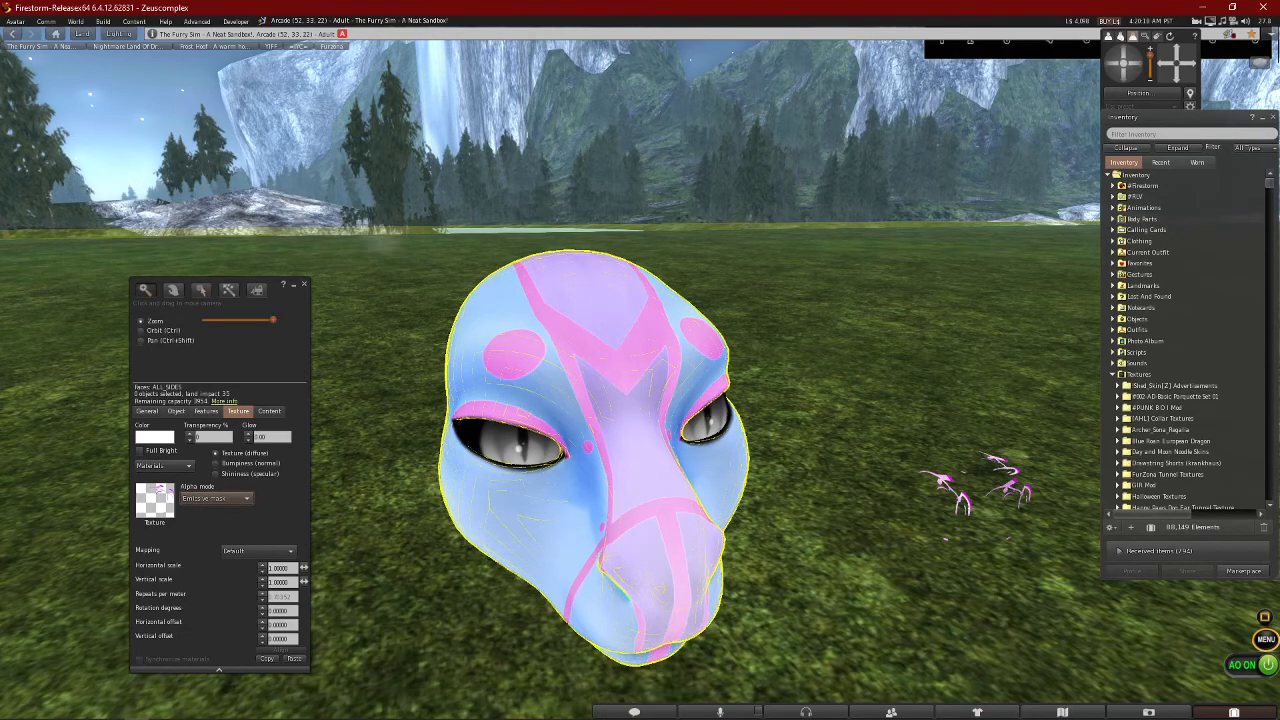
# Turn on Full Bright for the selected head faces, add a strong glow and view the markings from the side
pyautogui.moveTo(616, 350); pyautogui.dragTo(641, 375)
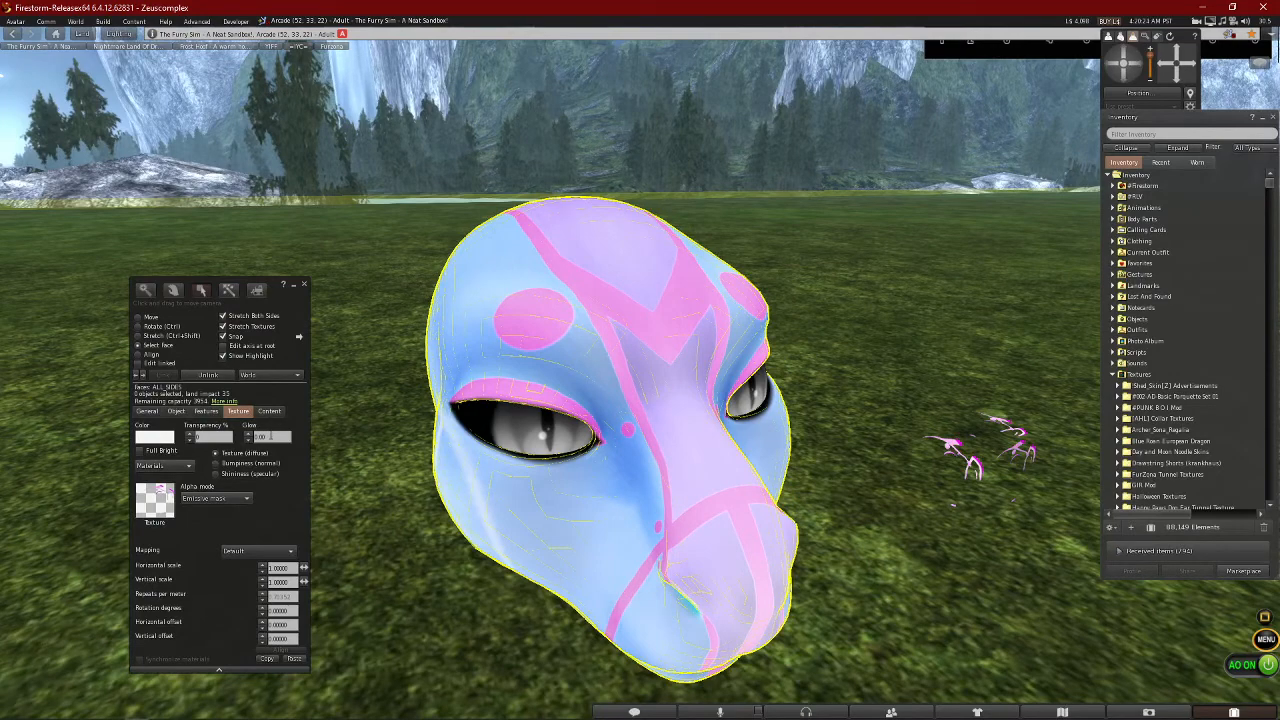
pyautogui.click(140, 451)
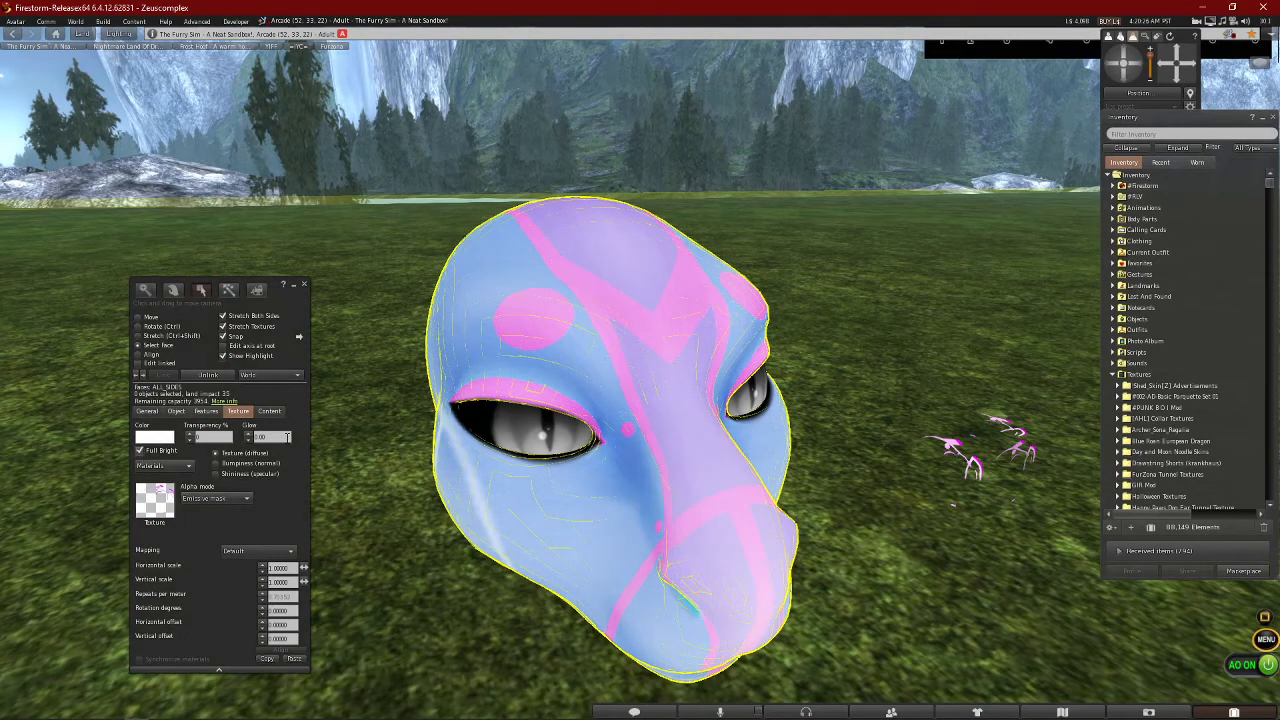
pyautogui.click(268, 437)
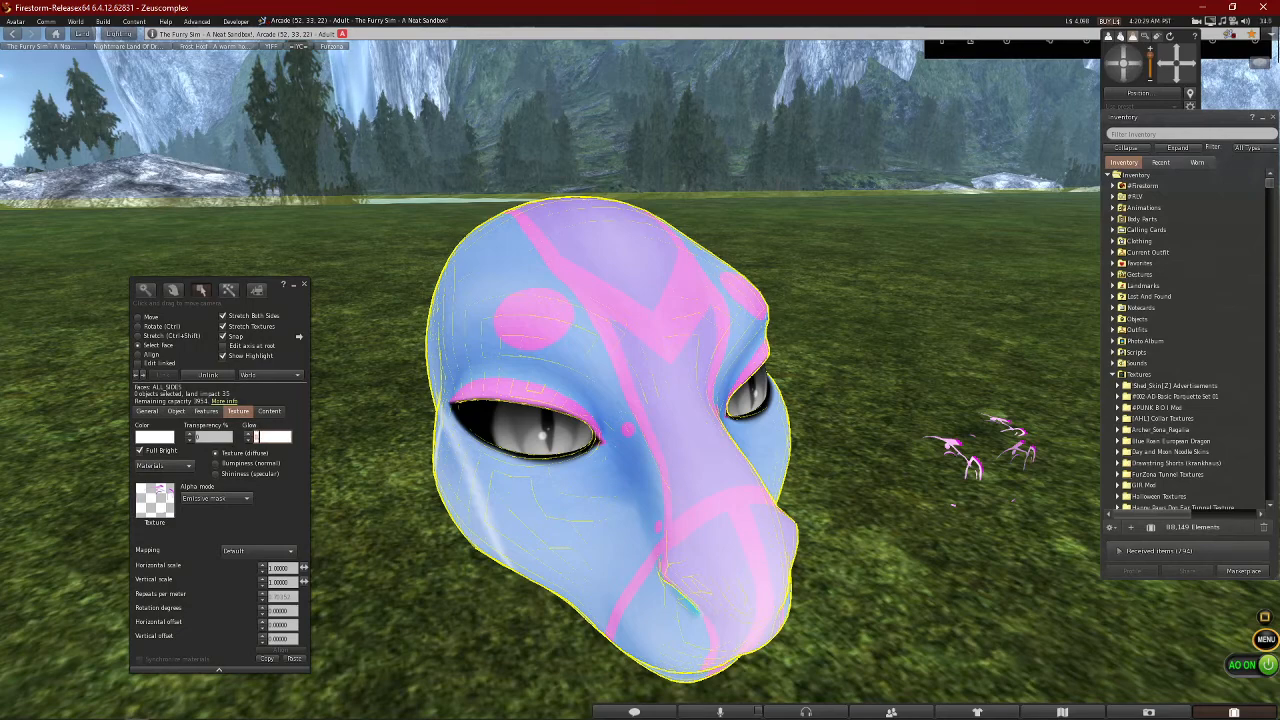
pyautogui.press('Return')
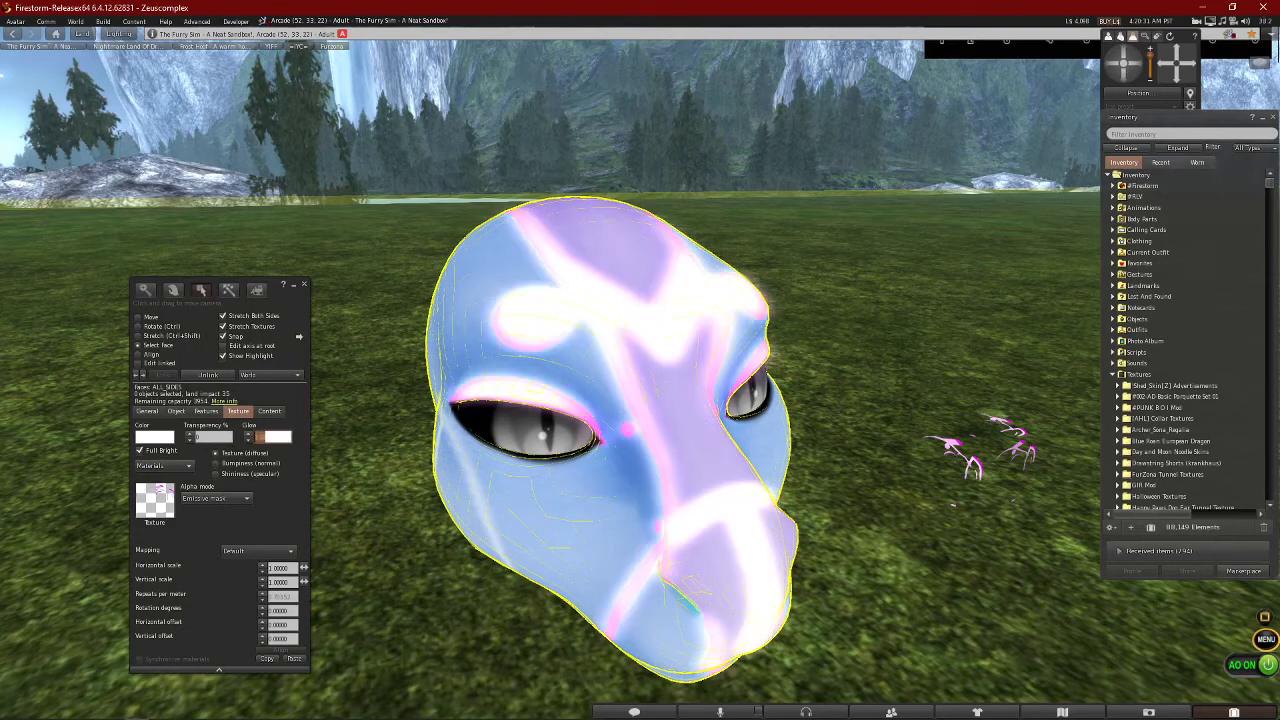
pyautogui.moveTo(652, 355); pyautogui.dragTo(890, 350)
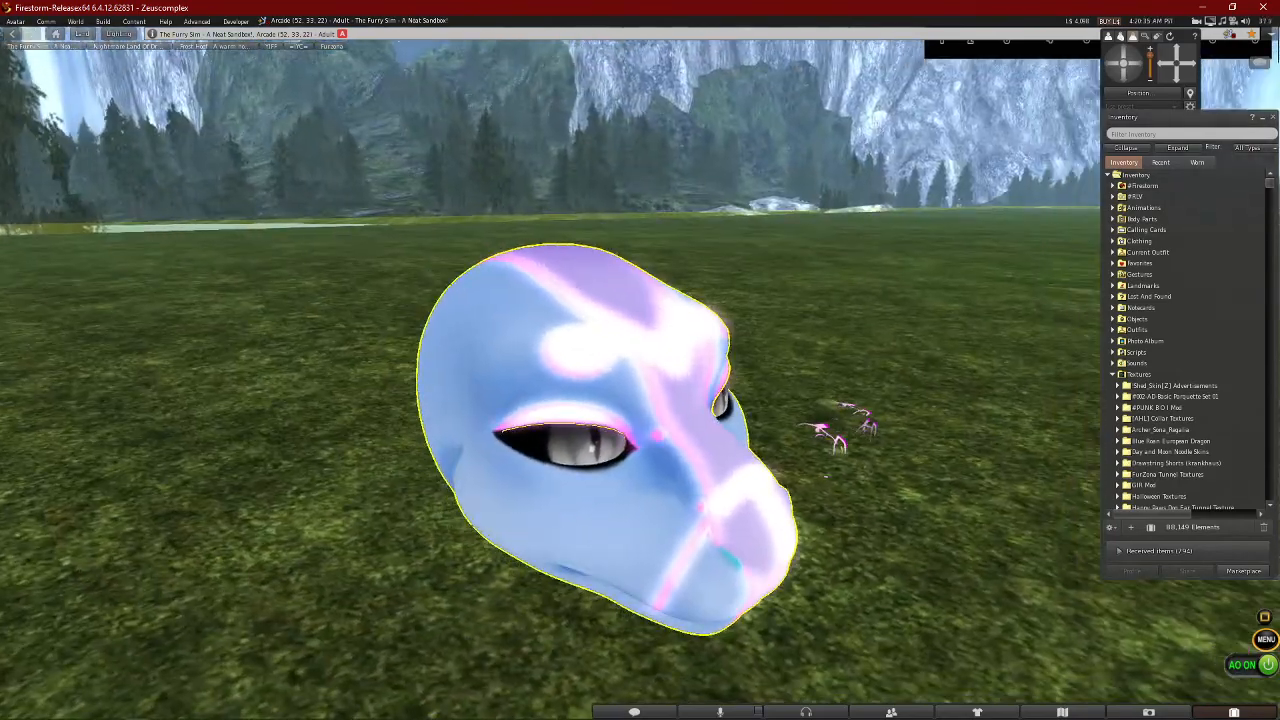
pyautogui.moveTo(655, 450); pyautogui.dragTo(617, 331)
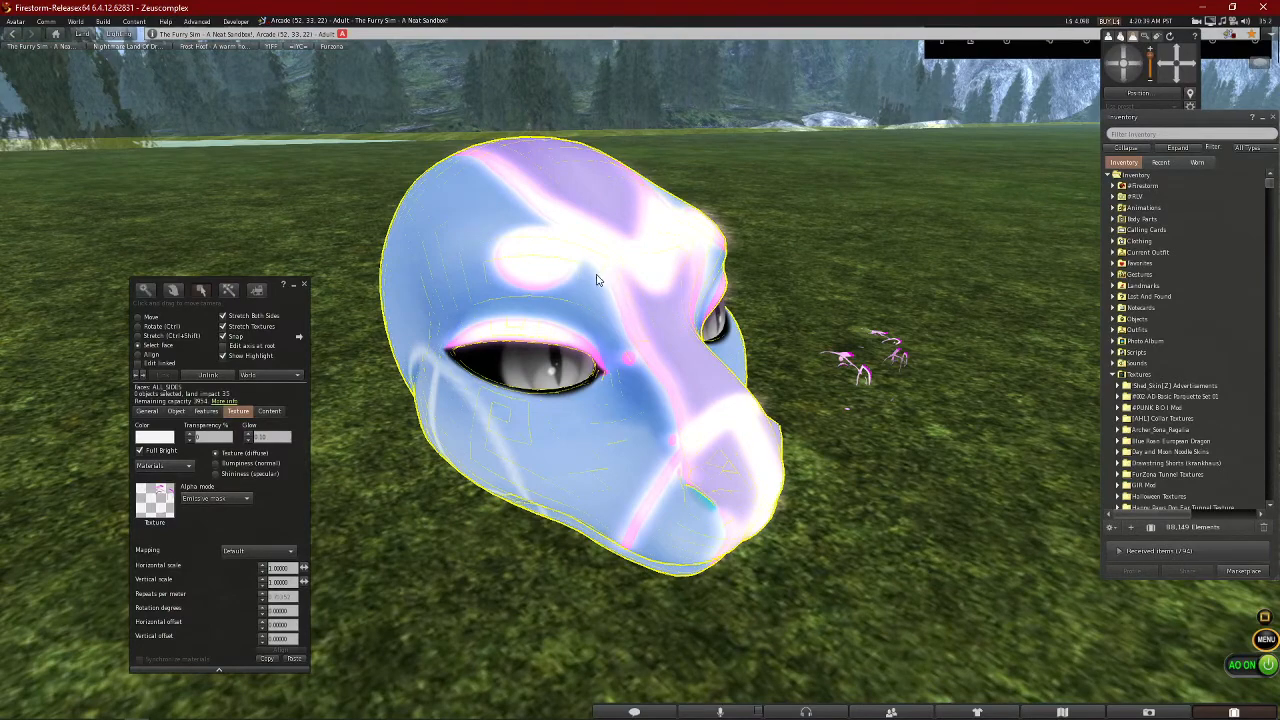
# Set the glow of the selected head faces to 0.05
pyautogui.moveTo(266, 437); pyautogui.dragTo(213, 450)
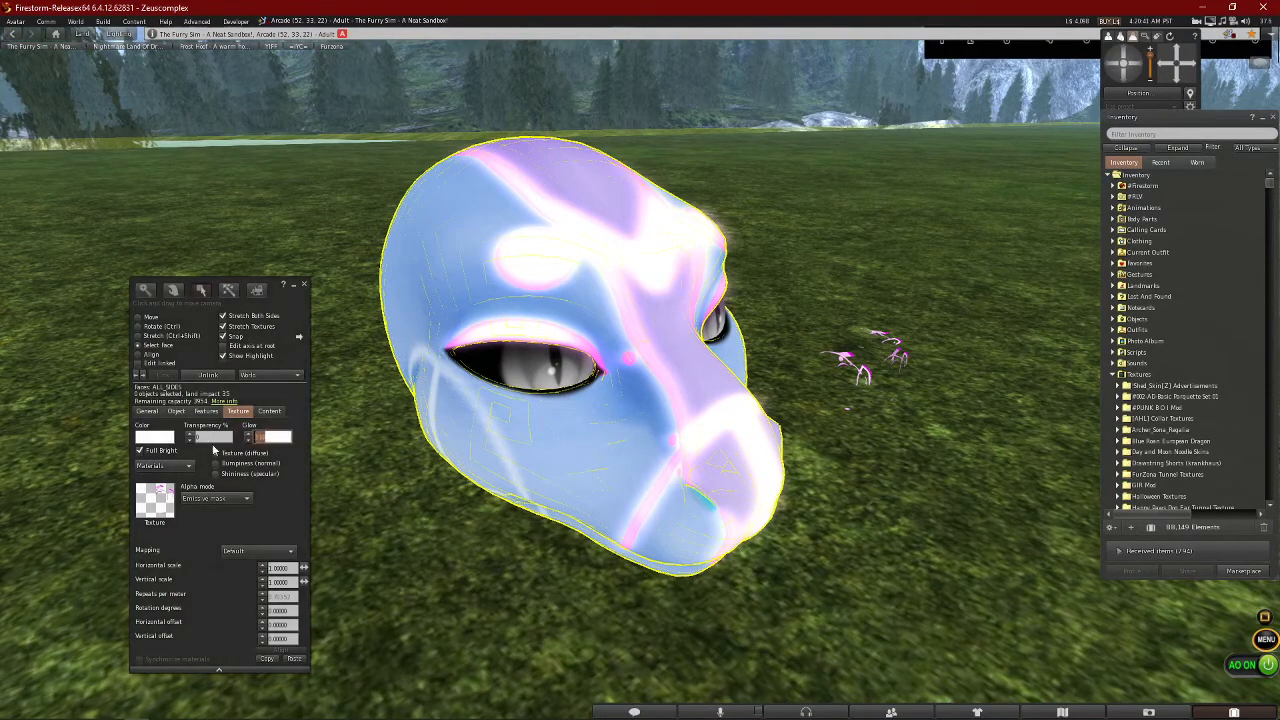
pyautogui.press('BackSpace')
pyautogui.write('0.05')
pyautogui.press('Return')
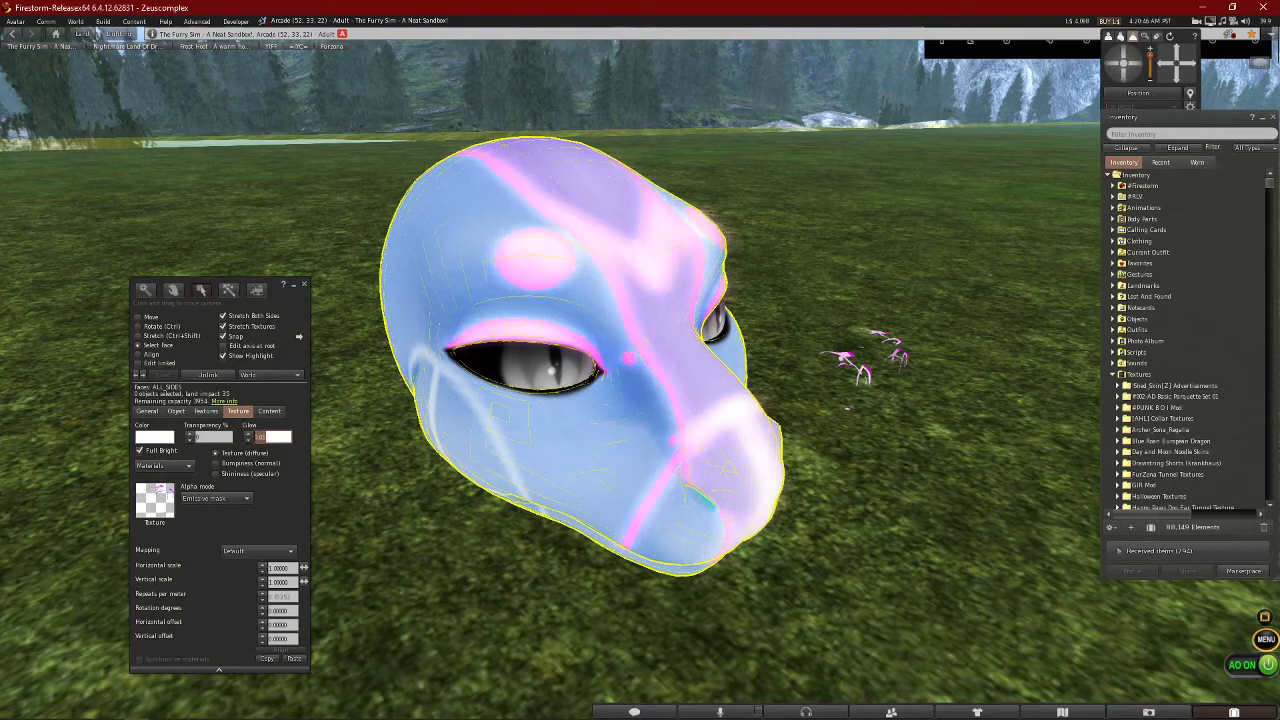
# Try a cyan tint on the head faces in the Color Picker and cancel the colour change
pyautogui.click(155, 437)
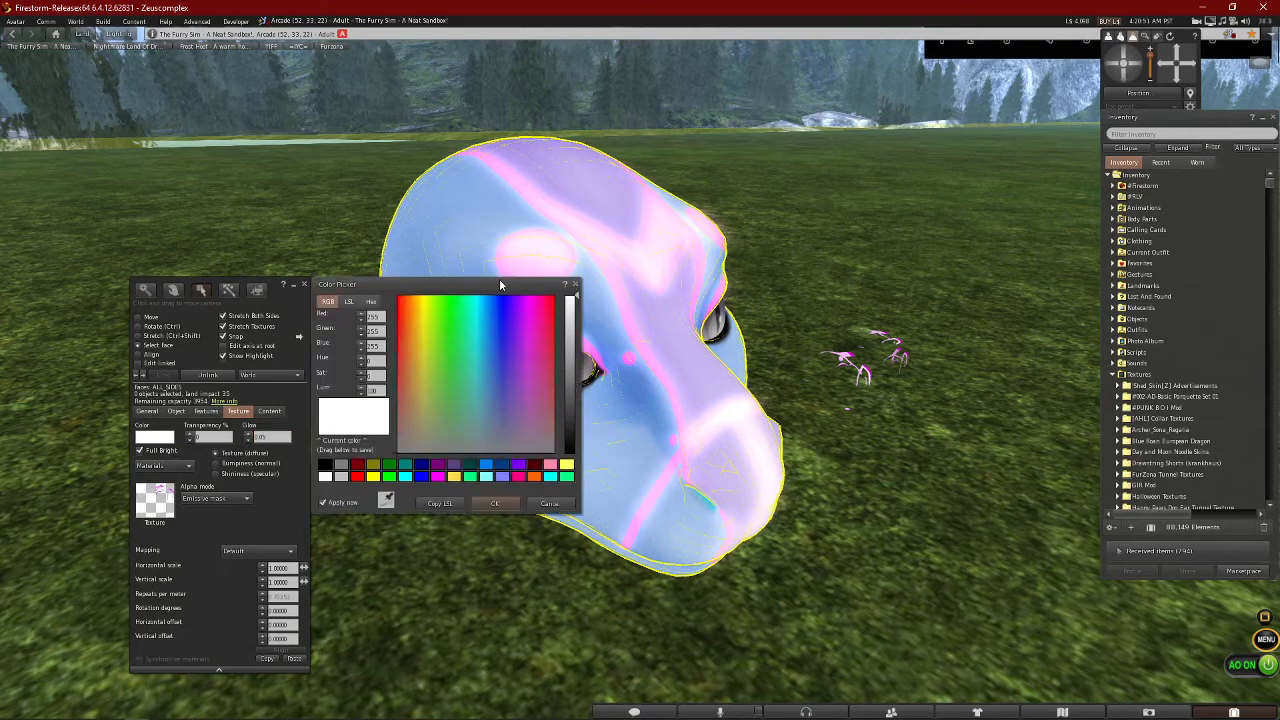
pyautogui.moveTo(500, 285); pyautogui.dragTo(1015, 303)
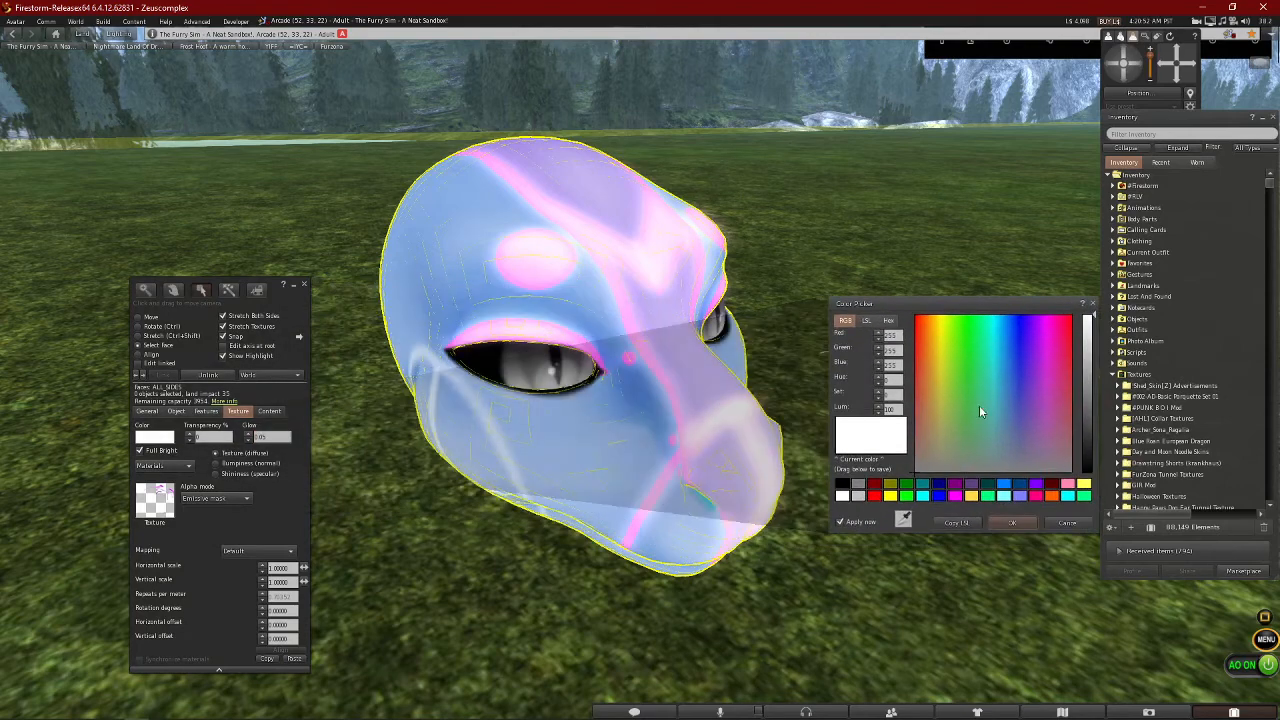
pyautogui.click(1068, 497)
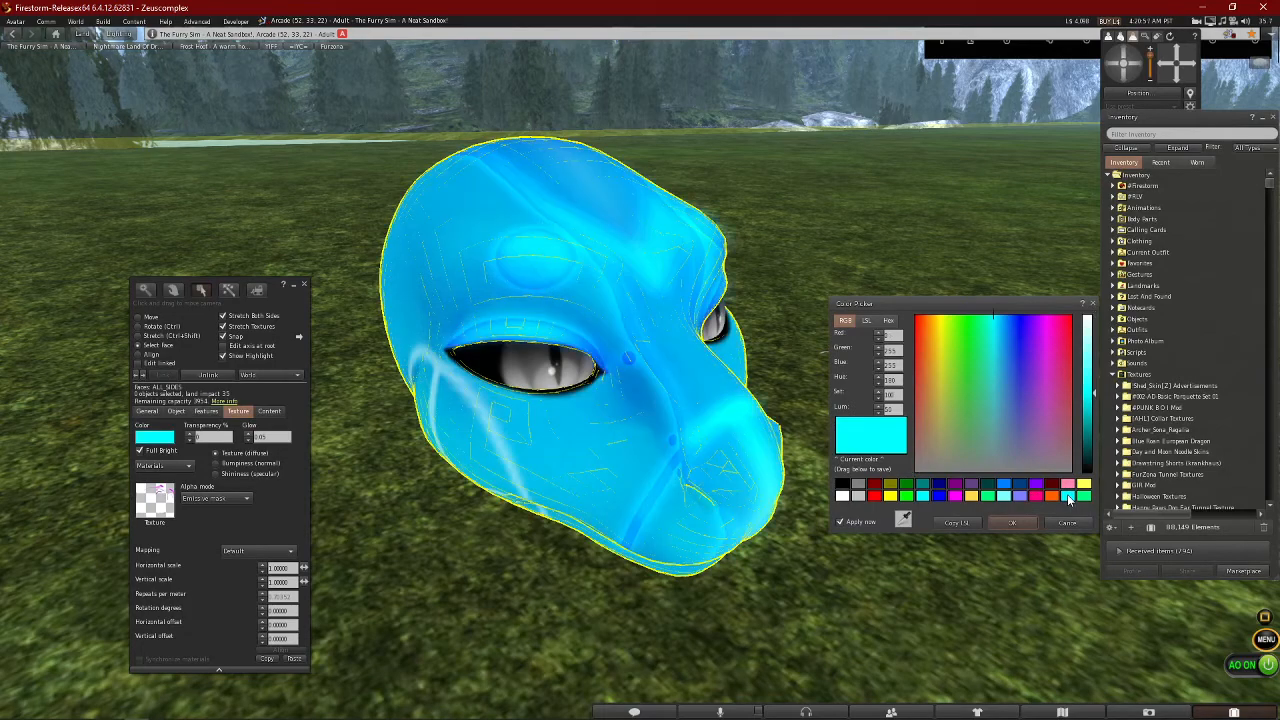
pyautogui.moveTo(646, 317); pyautogui.dragTo(150, 317)
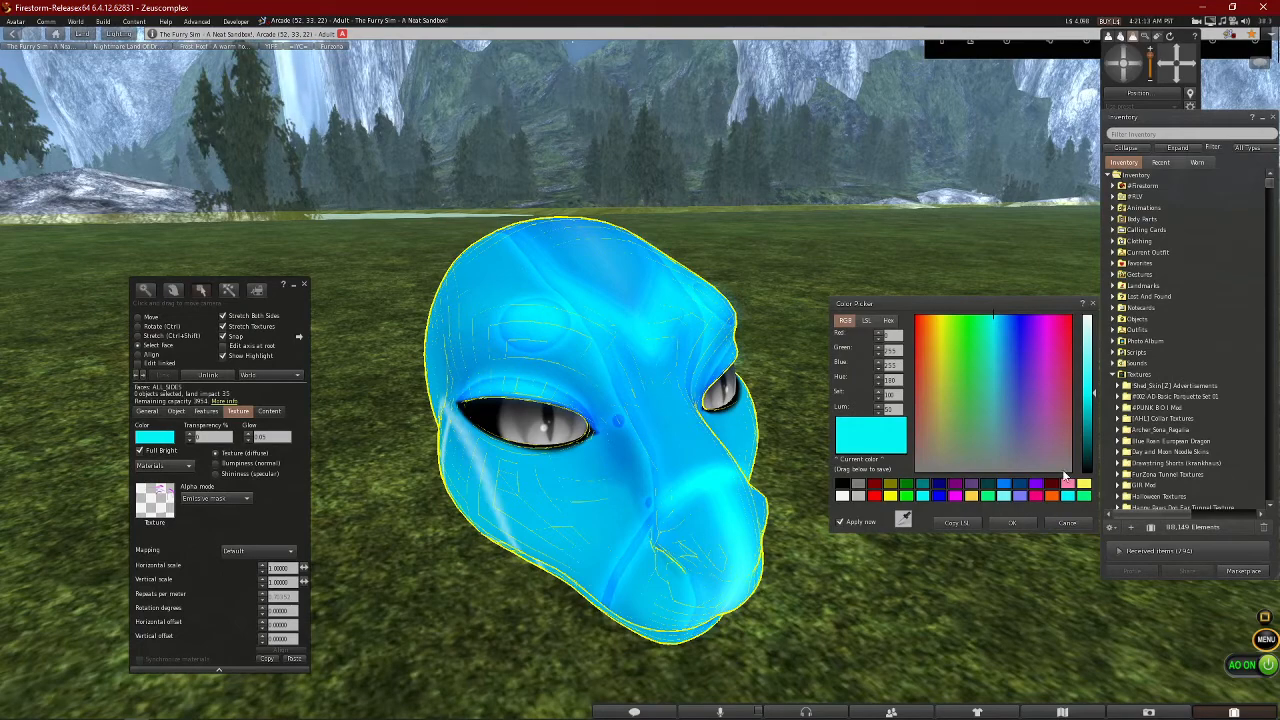
pyautogui.click(1068, 523)
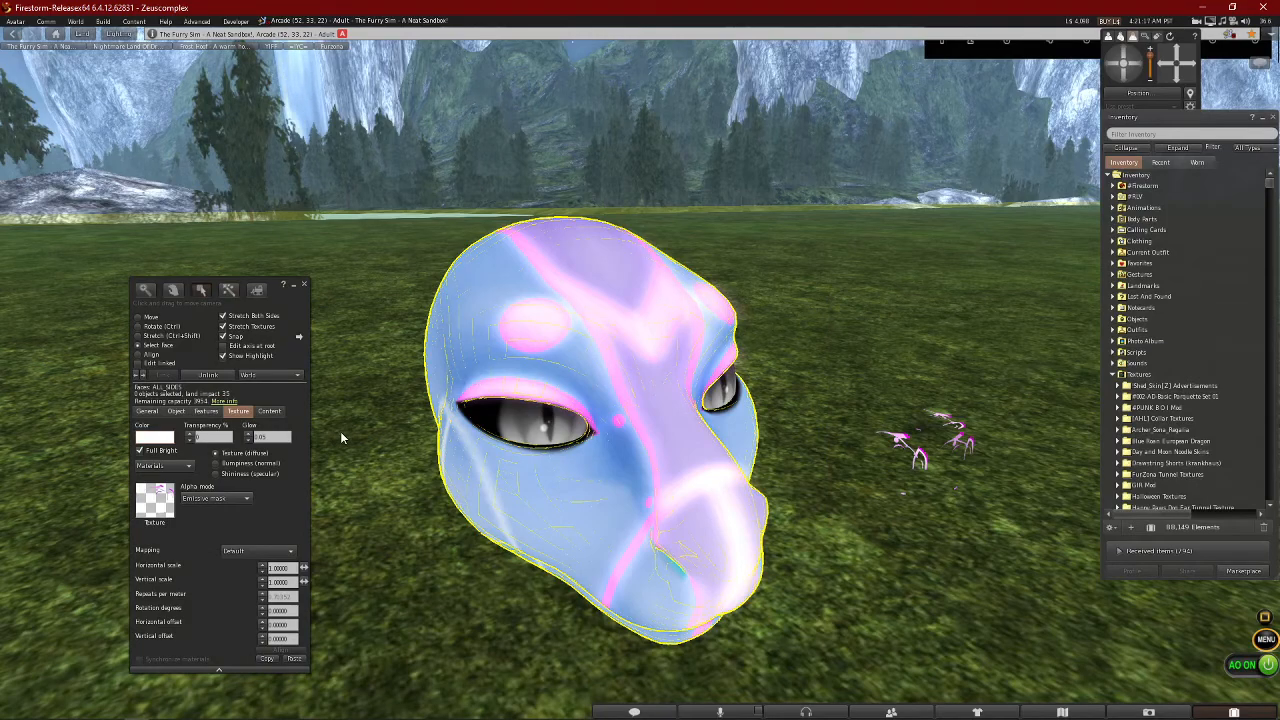
# Turn off Show Highlight so the selection outlines no longer cover the dragon head
pyautogui.moveTo(675, 381); pyautogui.dragTo(745, 345)
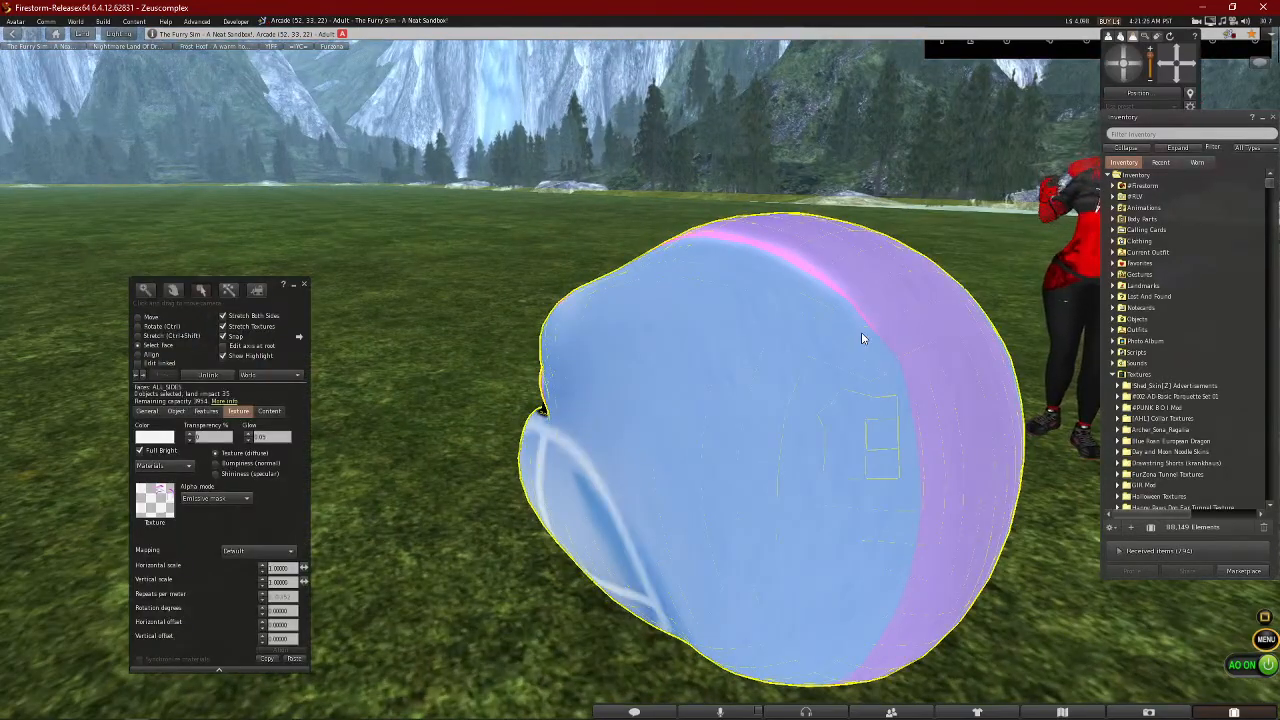
pyautogui.moveTo(862, 336); pyautogui.dragTo(804, 465)
pyautogui.moveTo(614, 431); pyautogui.dragTo(570, 400)
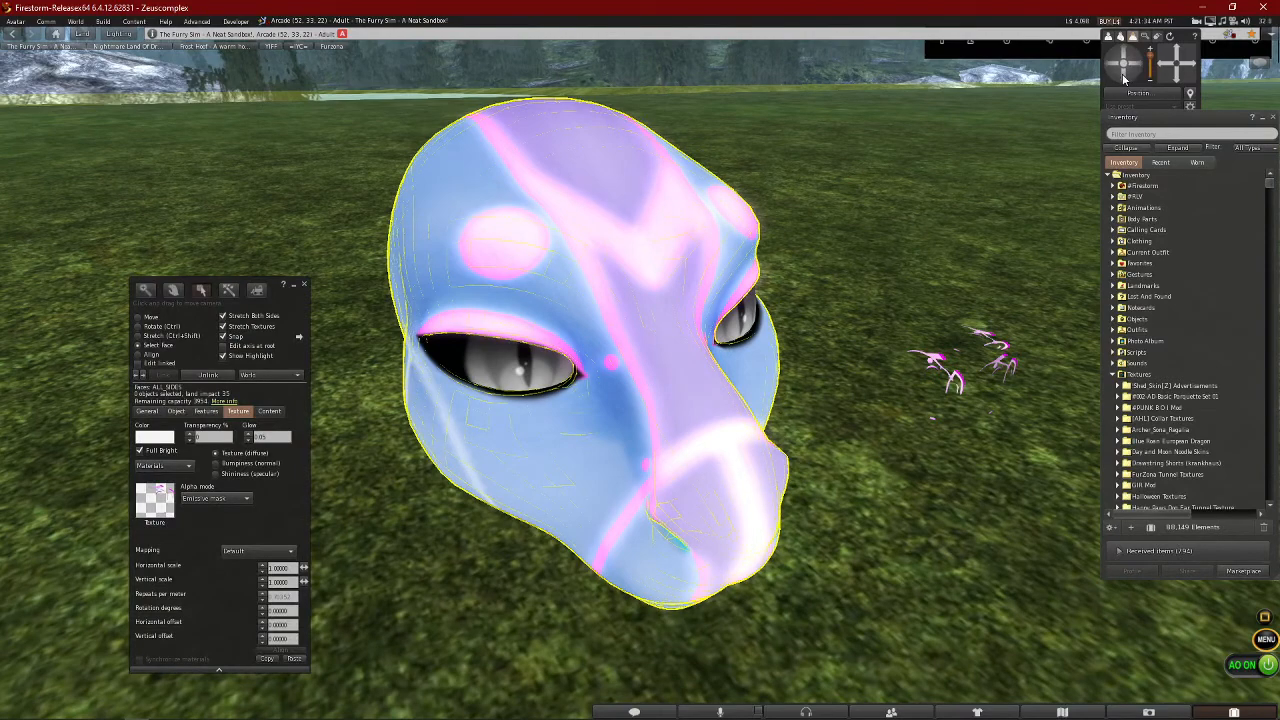
pyautogui.moveTo(1124, 78); pyautogui.dragTo(1124, 78)
pyautogui.press('alt')
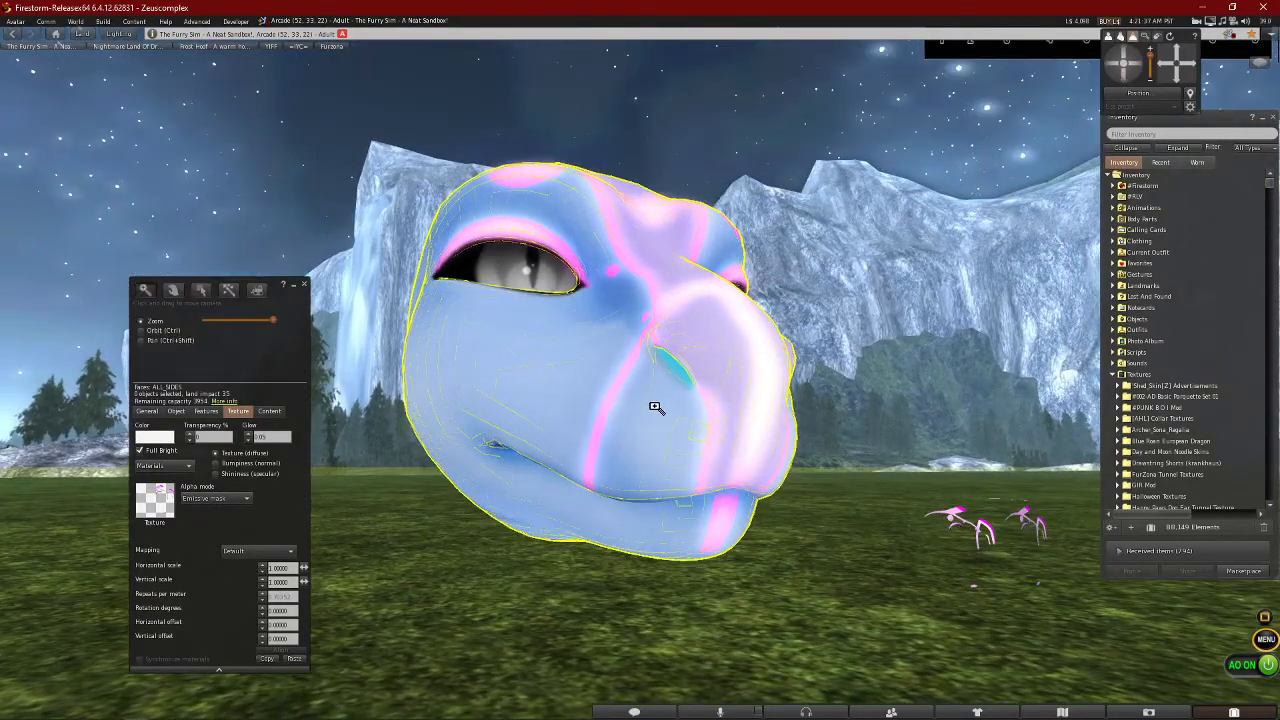
pyautogui.keyDown('alt'); pyautogui.click(655, 407); pyautogui.keyUp('alt')
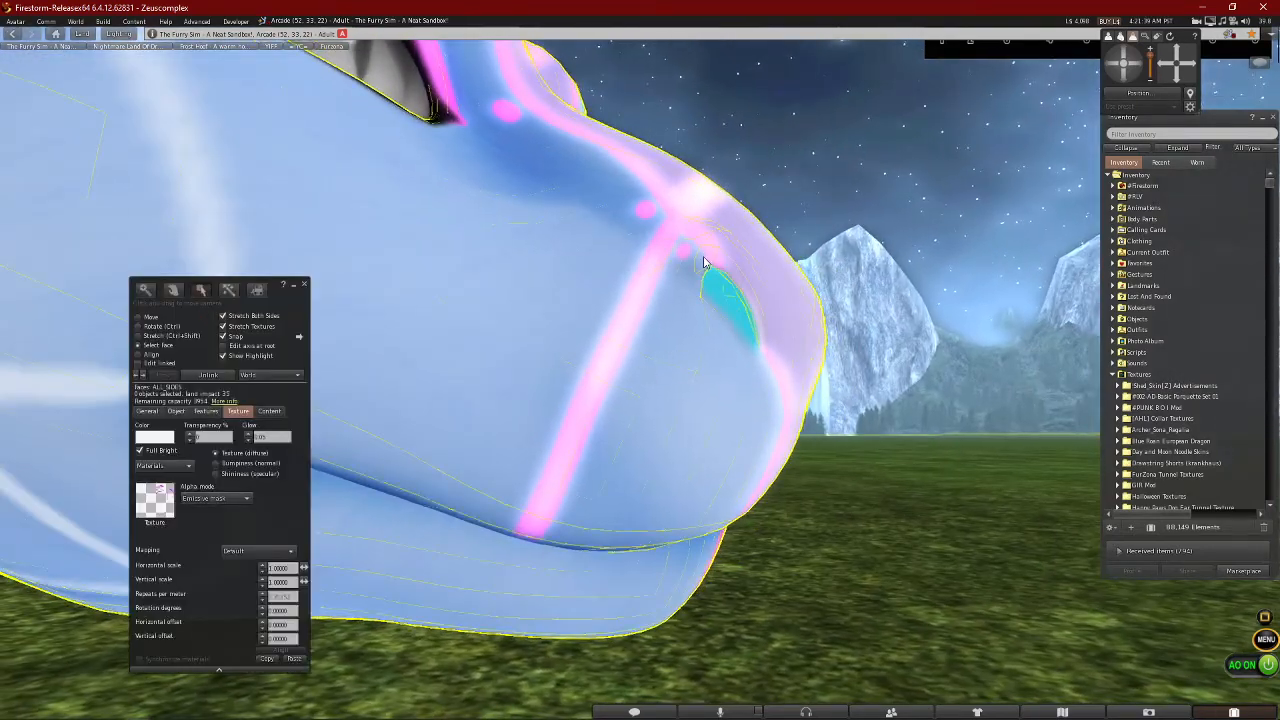
pyautogui.moveTo(724, 293); pyautogui.dragTo(646, 371)
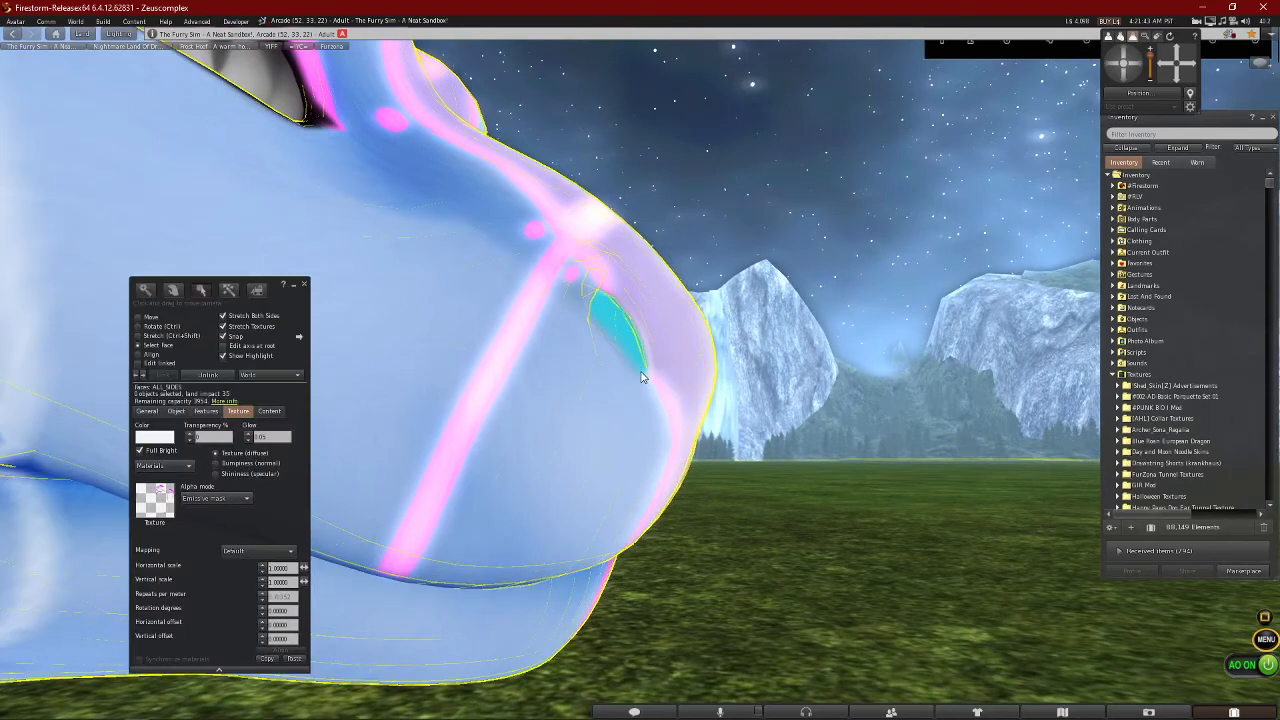
pyautogui.click(224, 356)
# Examine the snout and the inside of the dragon's mouth up close for the effect of the glow and Full Bright
pyautogui.moveTo(634, 371); pyautogui.dragTo(637, 315)
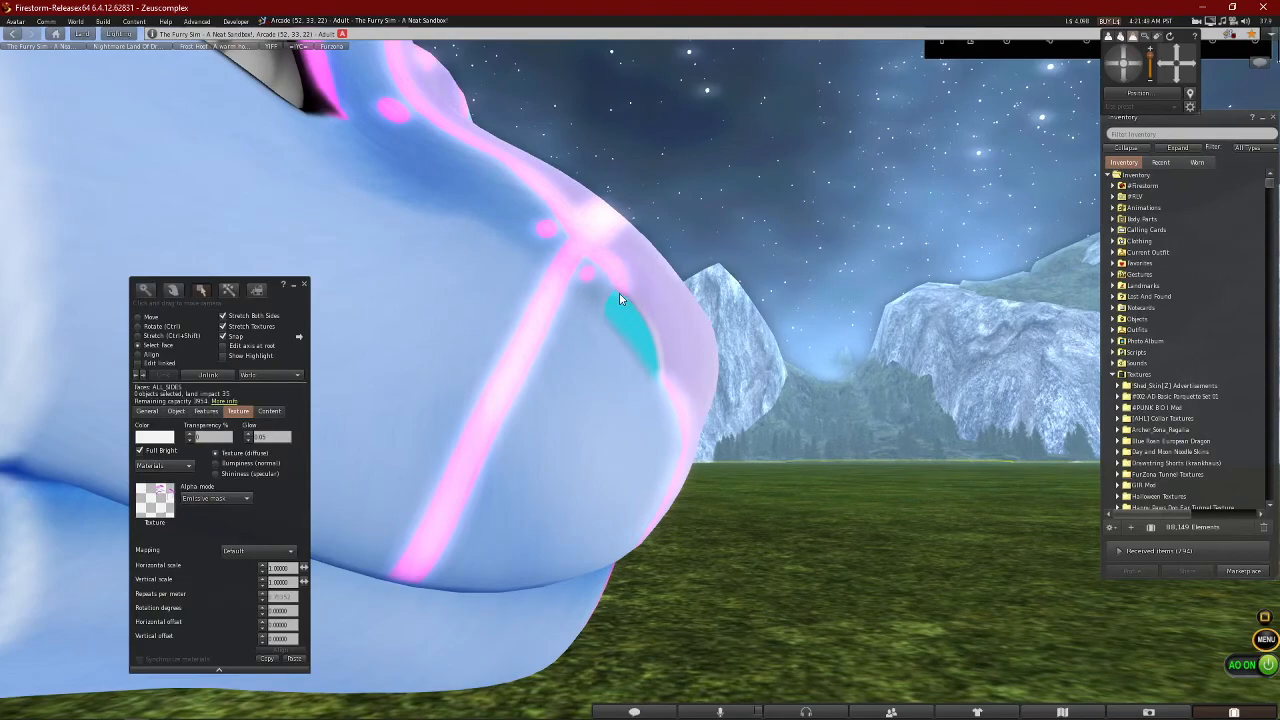
pyautogui.moveTo(638, 392); pyautogui.dragTo(622, 348)
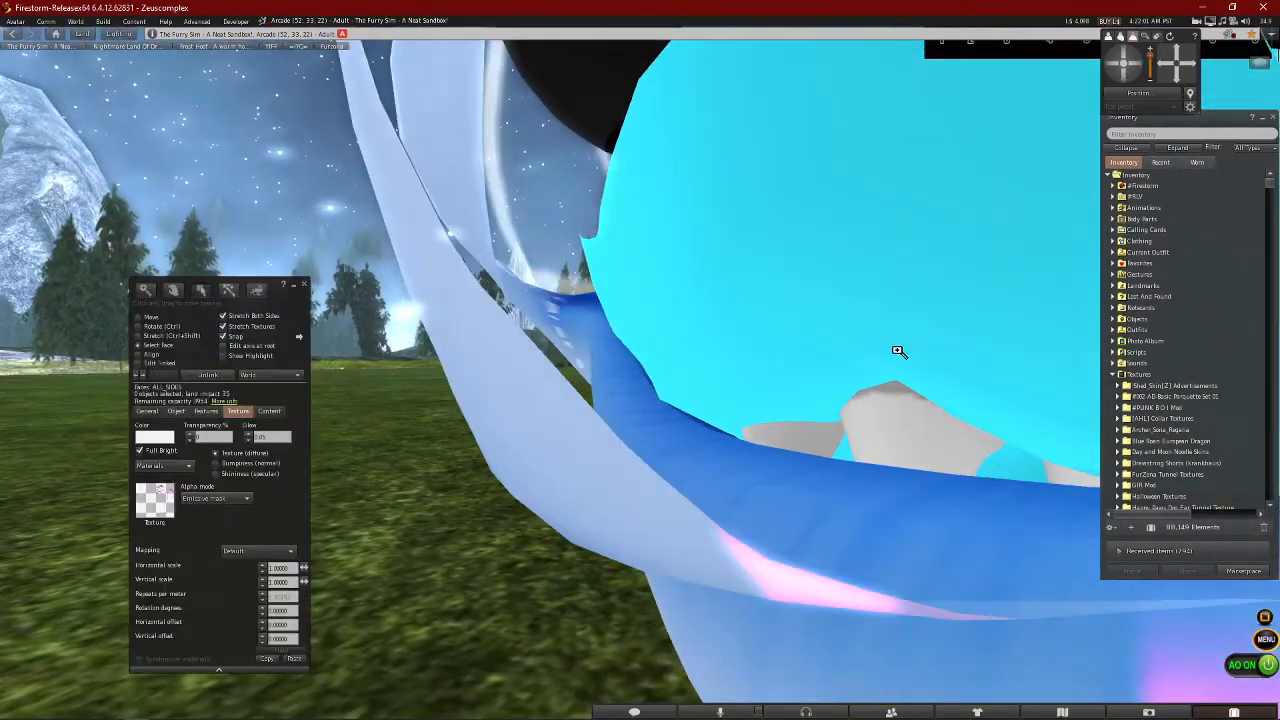
pyautogui.moveTo(897, 351); pyautogui.dragTo(645, 350)
pyautogui.moveTo(957, 341); pyautogui.dragTo(644, 393)
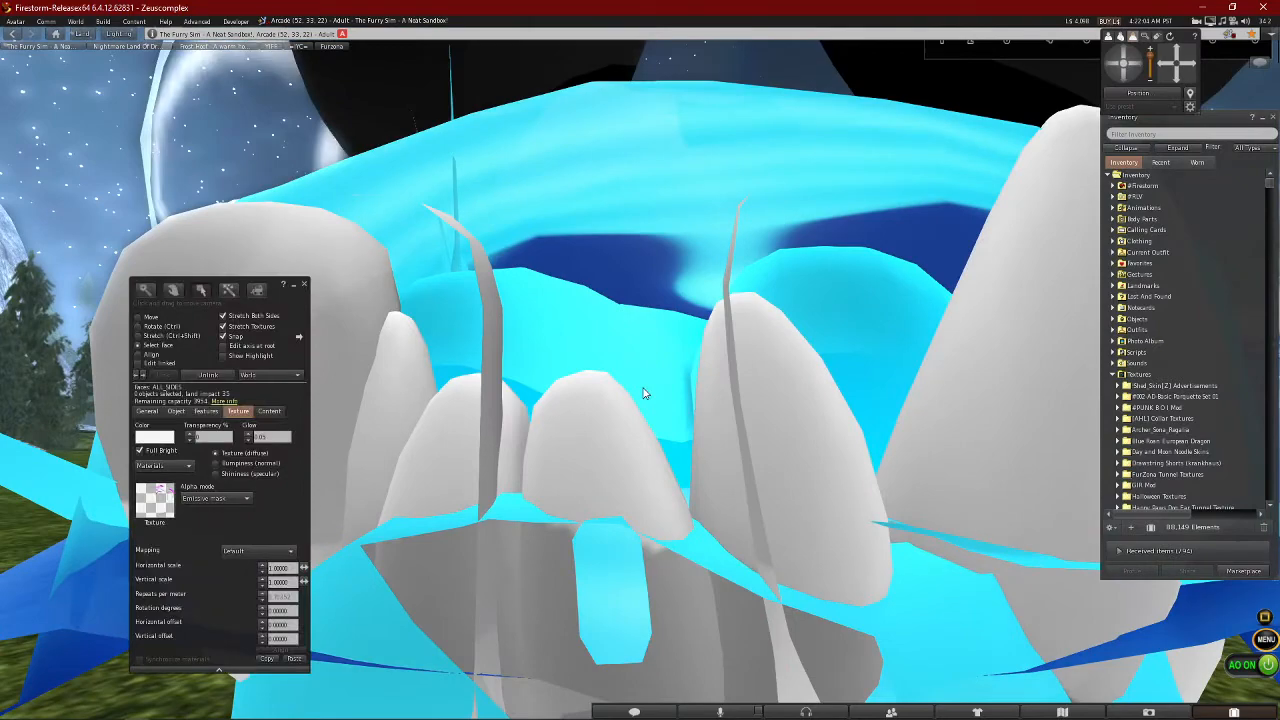
pyautogui.click(1124, 56)
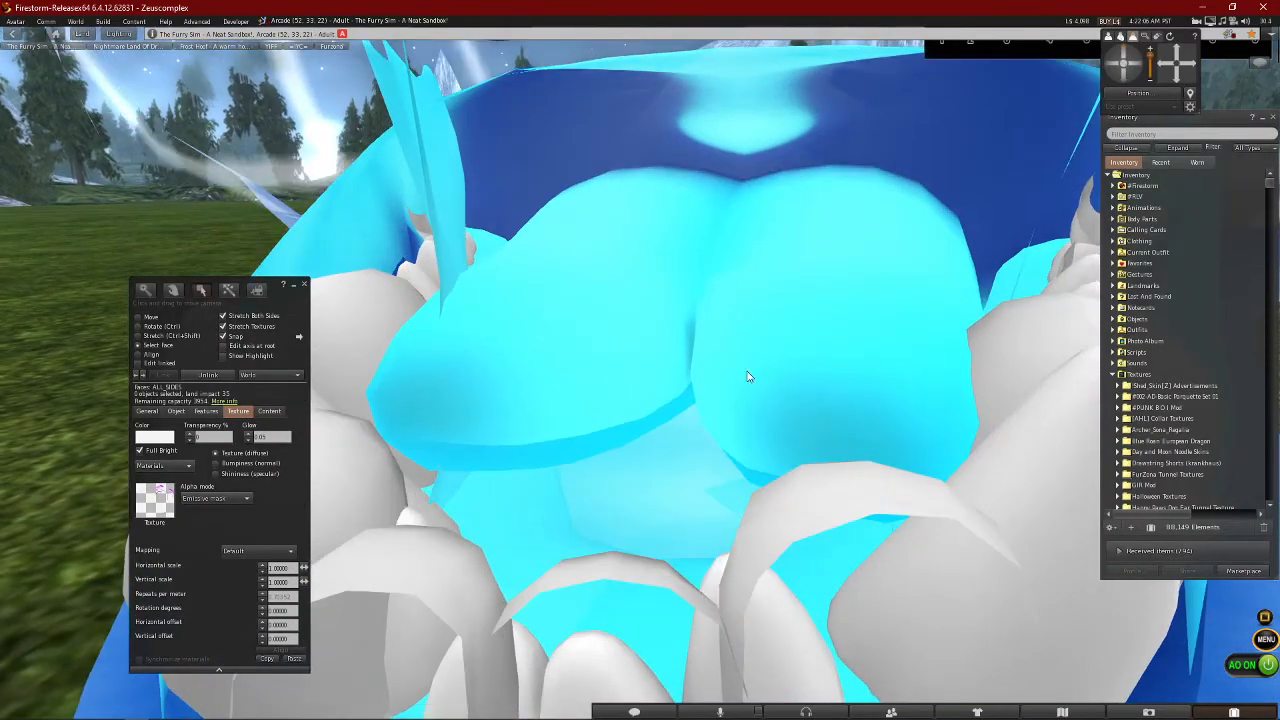
pyautogui.moveTo(716, 302); pyautogui.dragTo(638, 374)
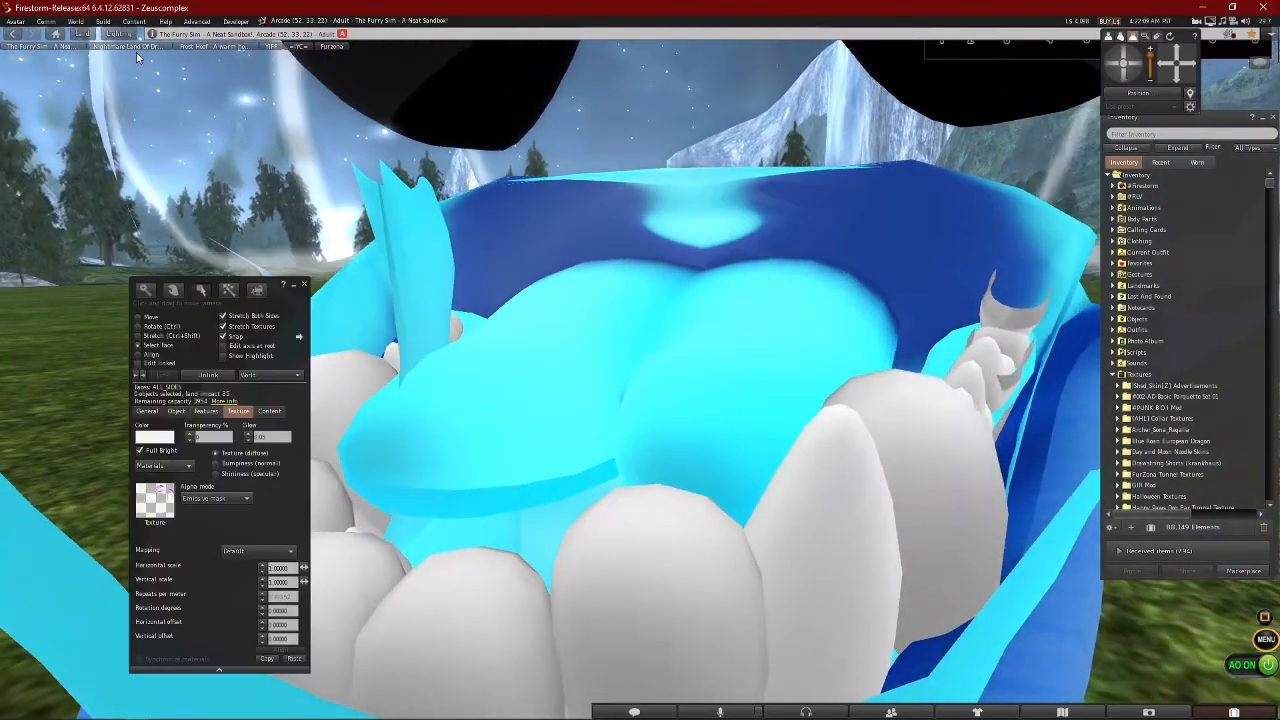
# Switch the world environment to Midnight to view the glowing head in the dark
pyautogui.click(77, 21)
pyautogui.moveTo(115, 248)
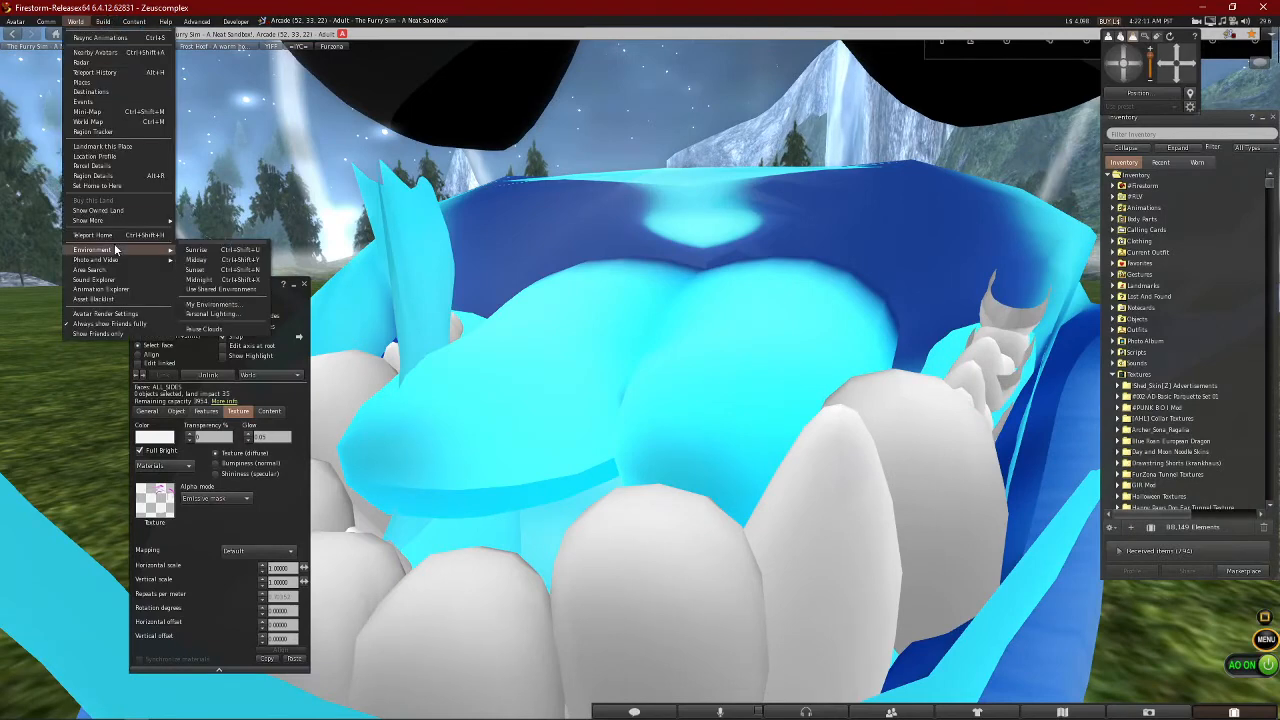
pyautogui.click(199, 281)
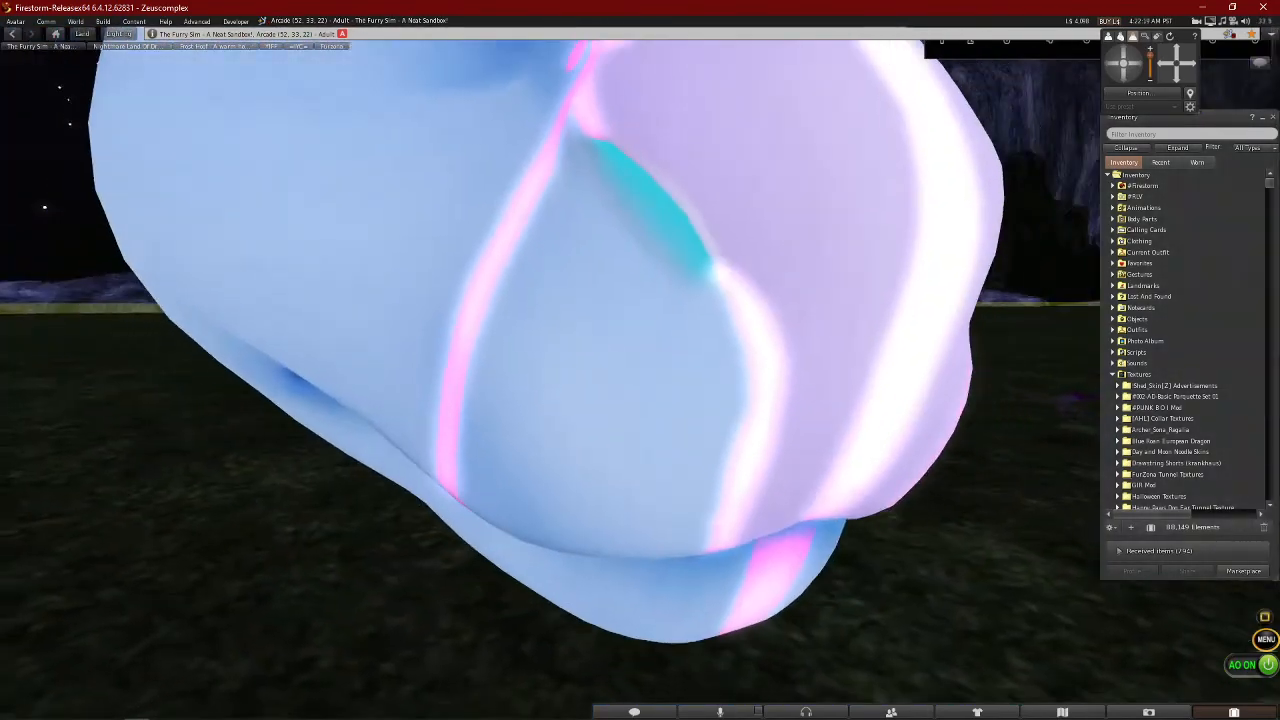
pyautogui.moveTo(591, 286); pyautogui.dragTo(660, 255)
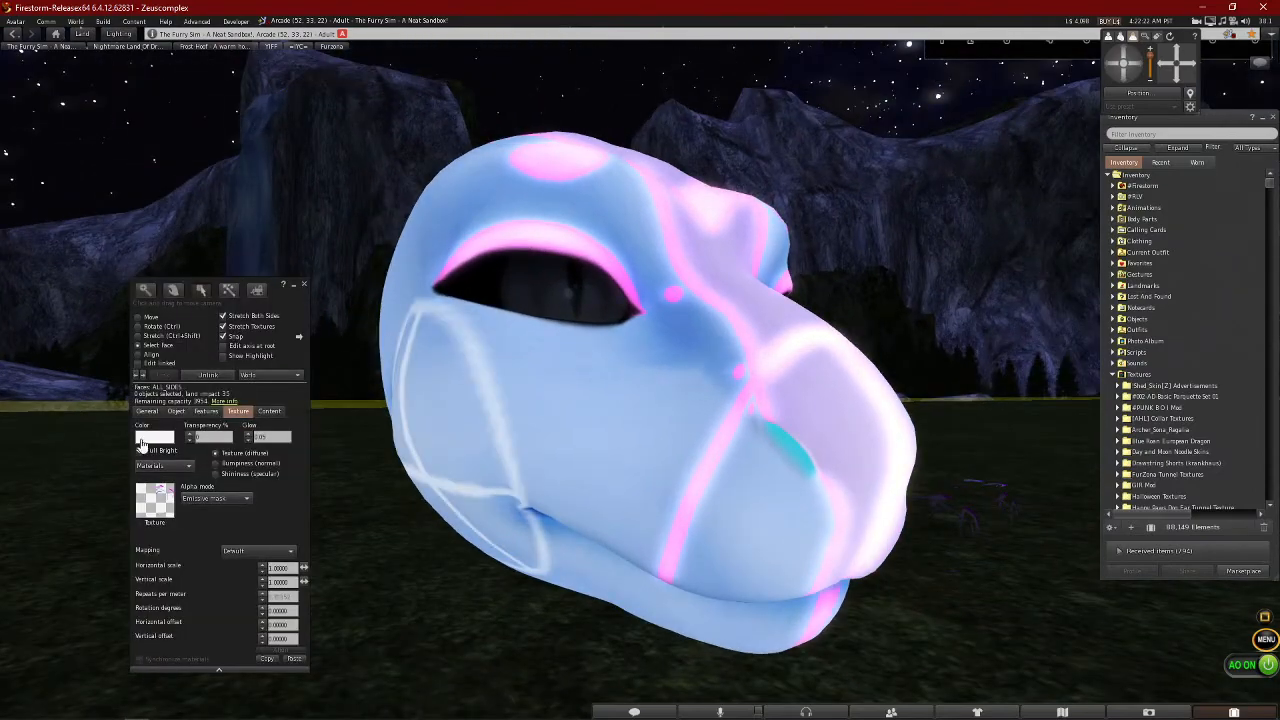
# Turn off Full Bright on the selected head faces and check the mouth interior and the front of the head
pyautogui.click(141, 451)
pyautogui.moveTo(722, 438); pyautogui.dragTo(580, 436)
pyautogui.moveTo(771, 336); pyautogui.dragTo(635, 330)
pyautogui.moveTo(580, 383); pyautogui.dragTo(632, 391)
pyautogui.press('Escape')
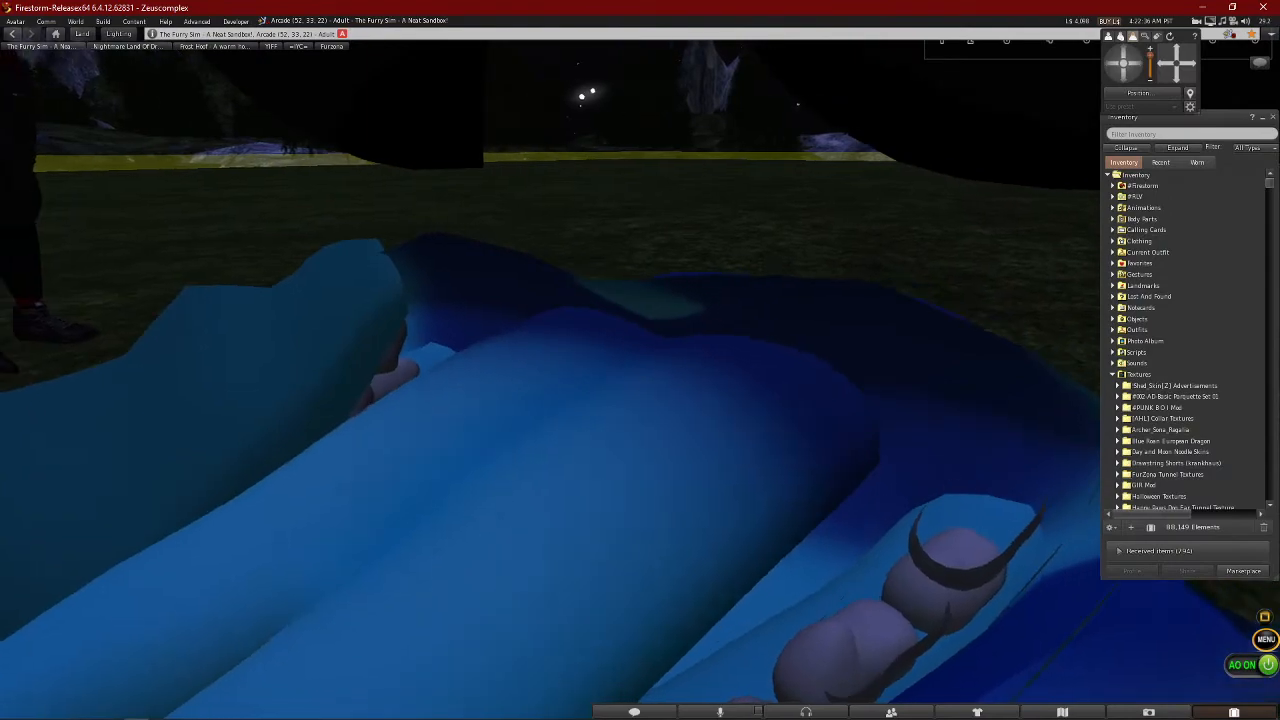
pyautogui.moveTo(655, 180); pyautogui.dragTo(678, 268)
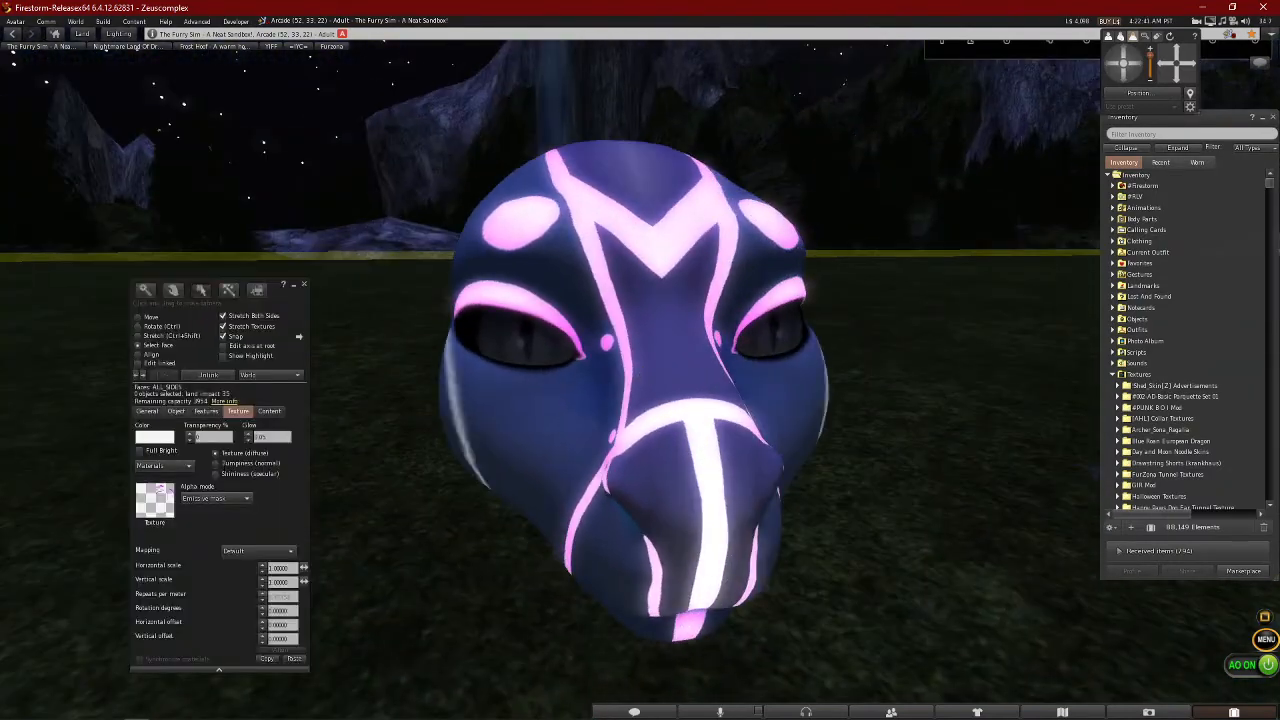
# Try a stronger glow on the head faces, view it from the other side and restore the glow to 0.05
pyautogui.click(282, 437)
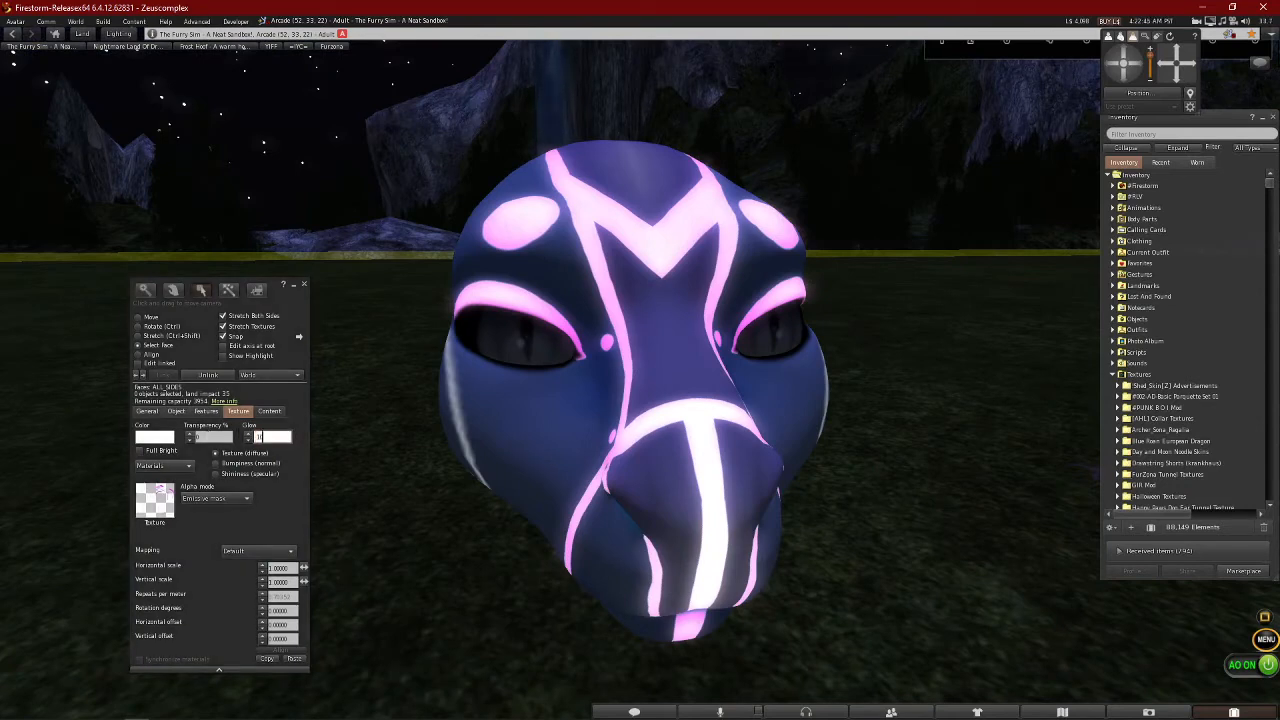
pyautogui.press('Return')
pyautogui.moveTo(678, 315); pyautogui.dragTo(530, 428)
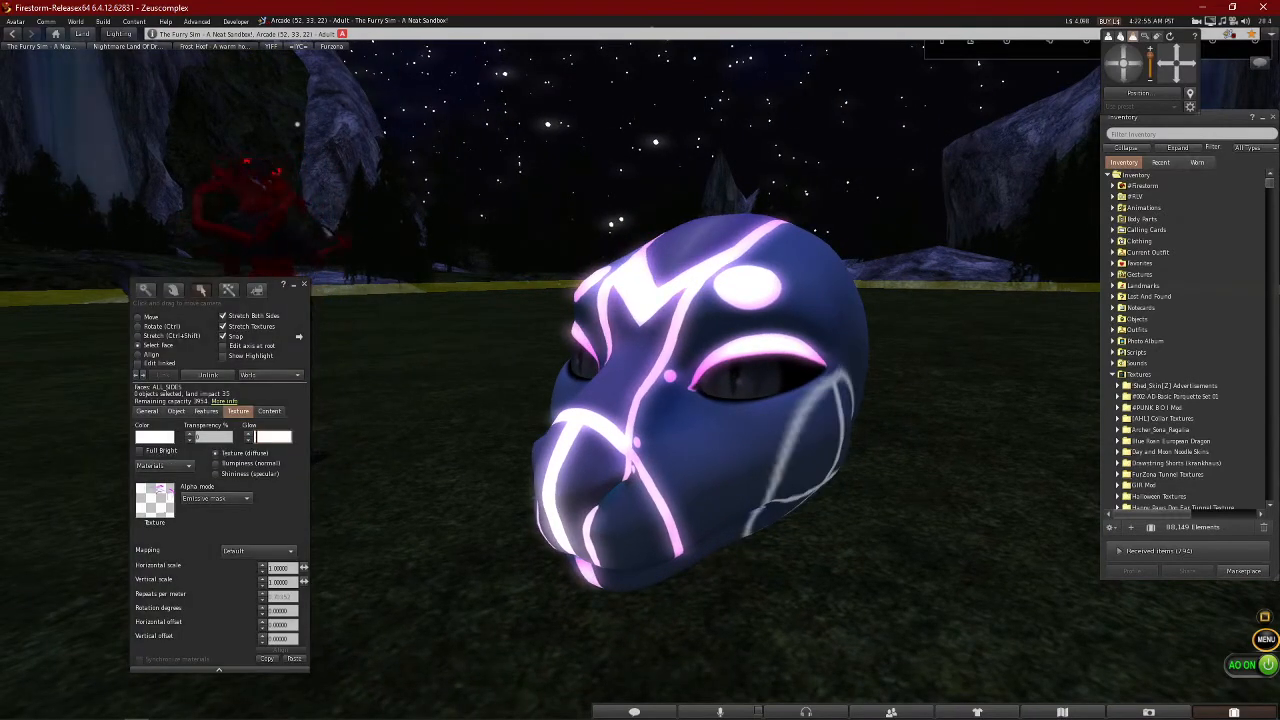
pyautogui.write('0.05')
pyautogui.press('Return')
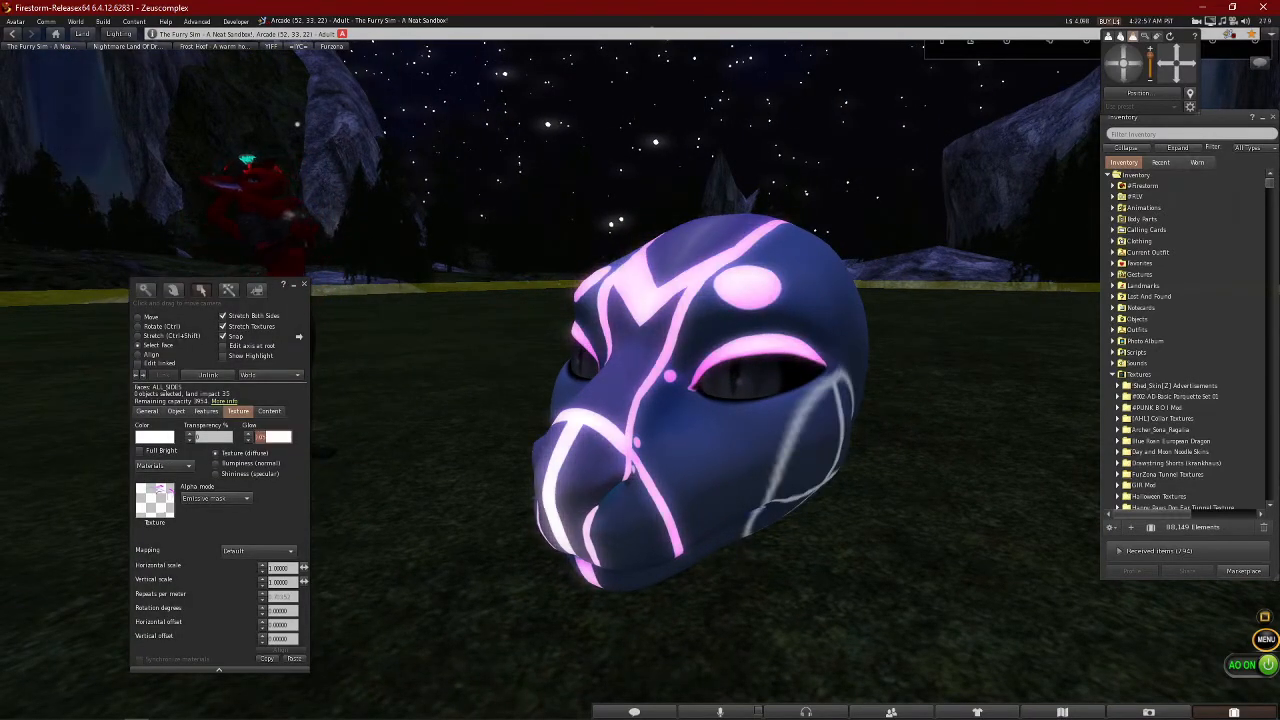
# Examine the glowing markings around the eye up close, including their edges, and then the whole head
pyautogui.moveTo(605, 476); pyautogui.dragTo(440, 465)
pyautogui.moveTo(769, 364); pyautogui.dragTo(631, 381)
pyautogui.moveTo(556, 369); pyautogui.dragTo(632, 303)
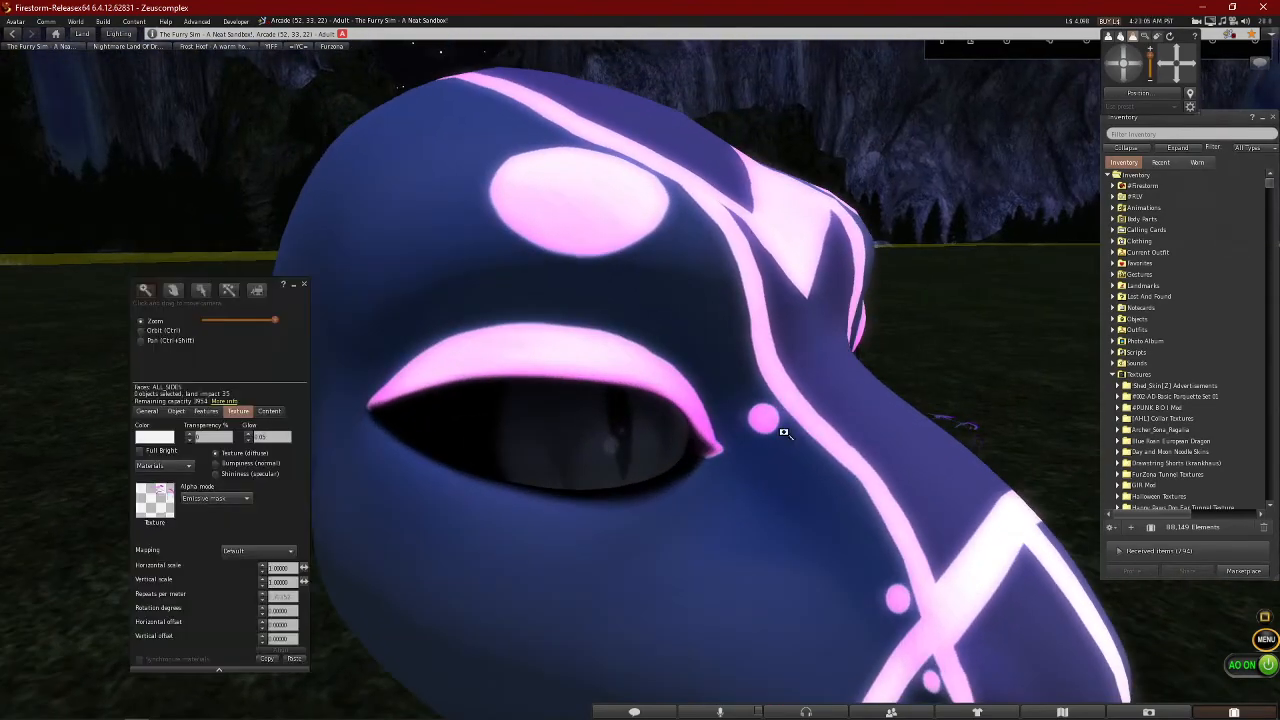
pyautogui.moveTo(786, 431); pyautogui.dragTo(592, 384)
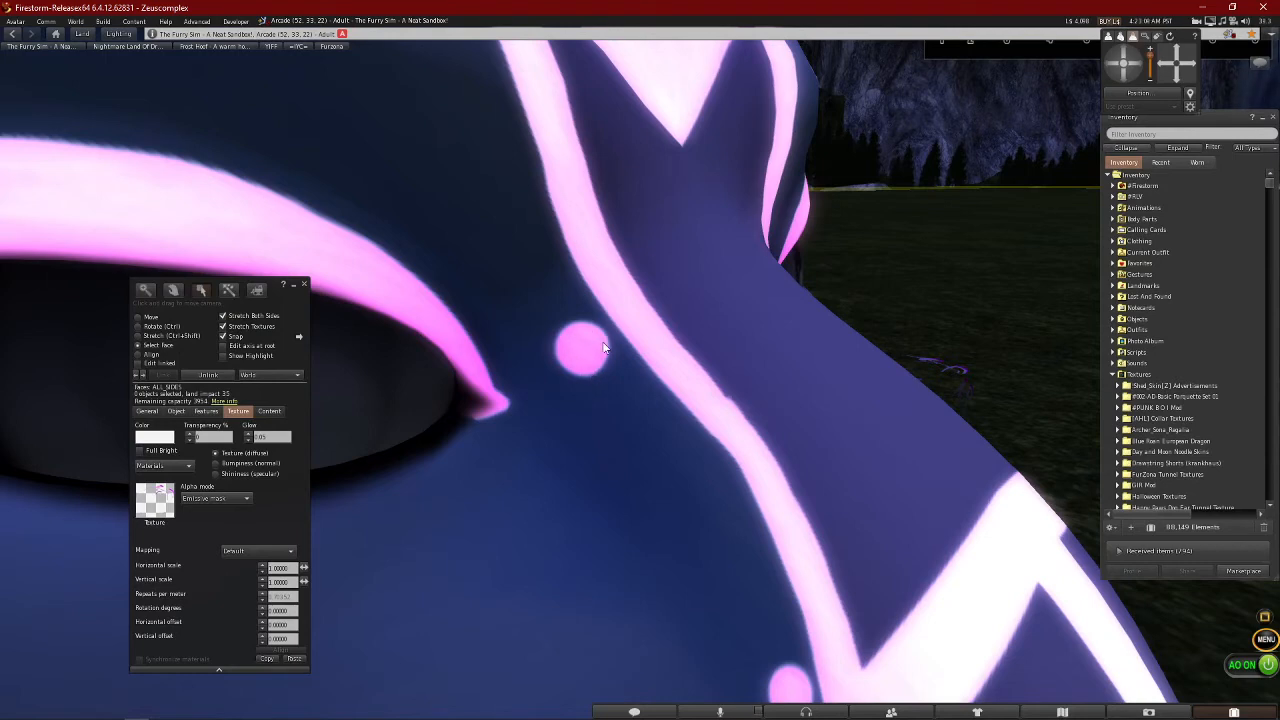
pyautogui.click(589, 374)
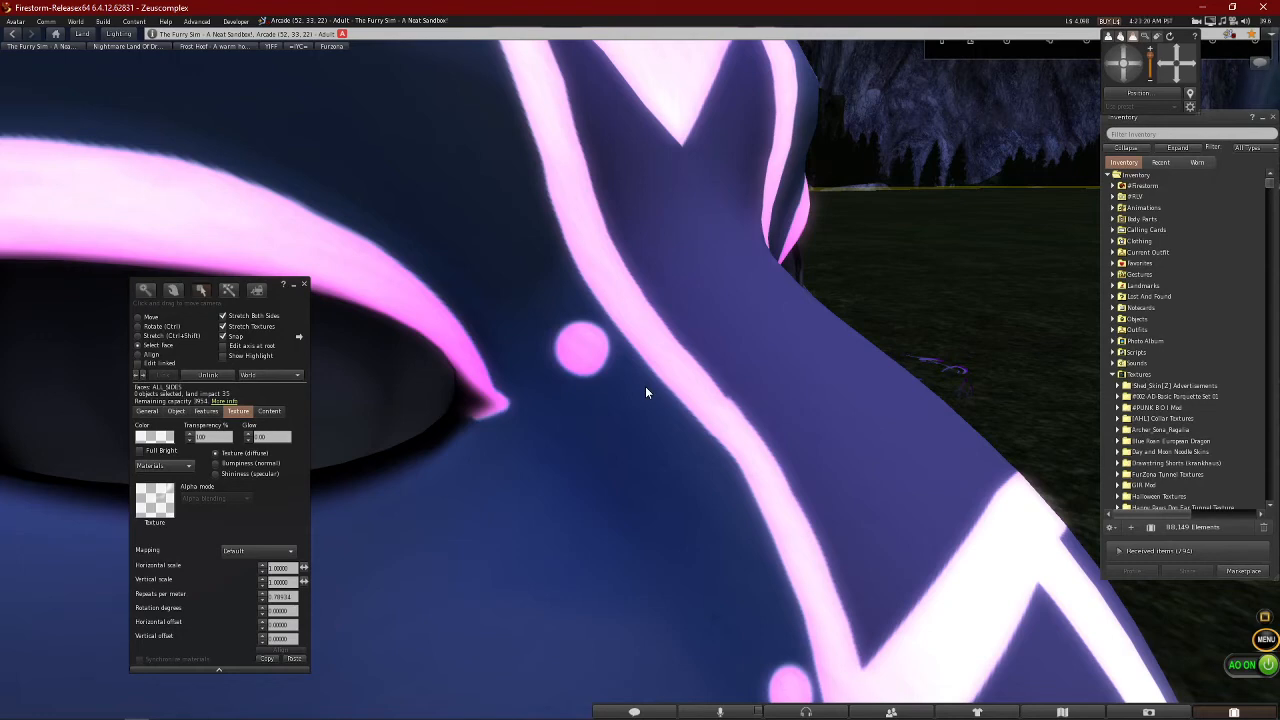
pyautogui.moveTo(587, 401); pyautogui.dragTo(587, 505)
pyautogui.moveTo(641, 374); pyautogui.dragTo(590, 376)
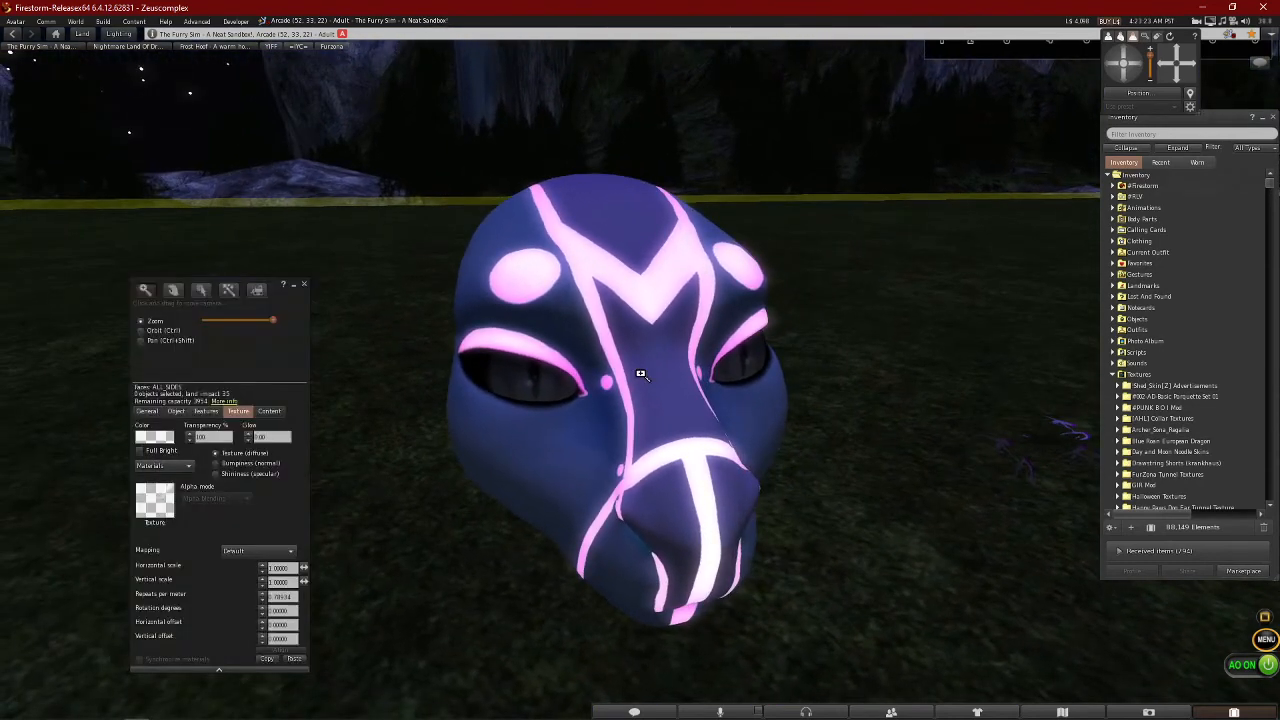
# Switch to Photoshop and choose a soft round brush of 65 px with 0% hardness
pyautogui.click(161, 709)
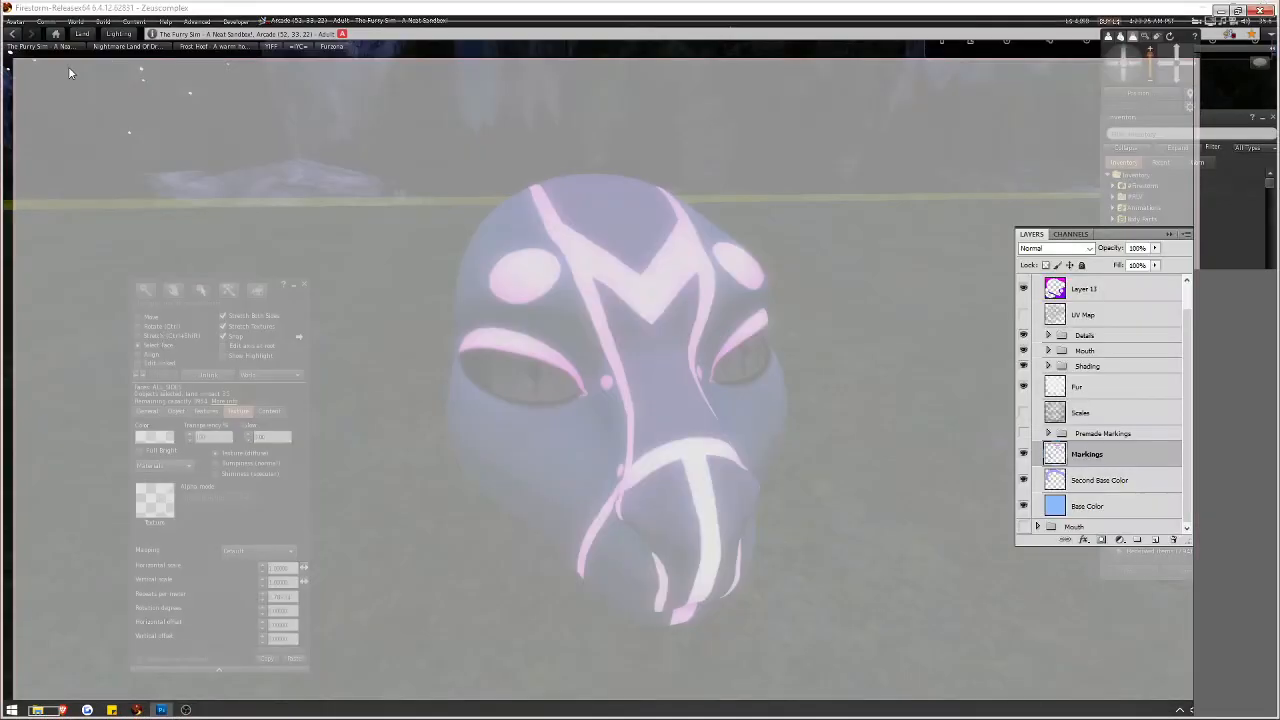
pyautogui.click(68, 33)
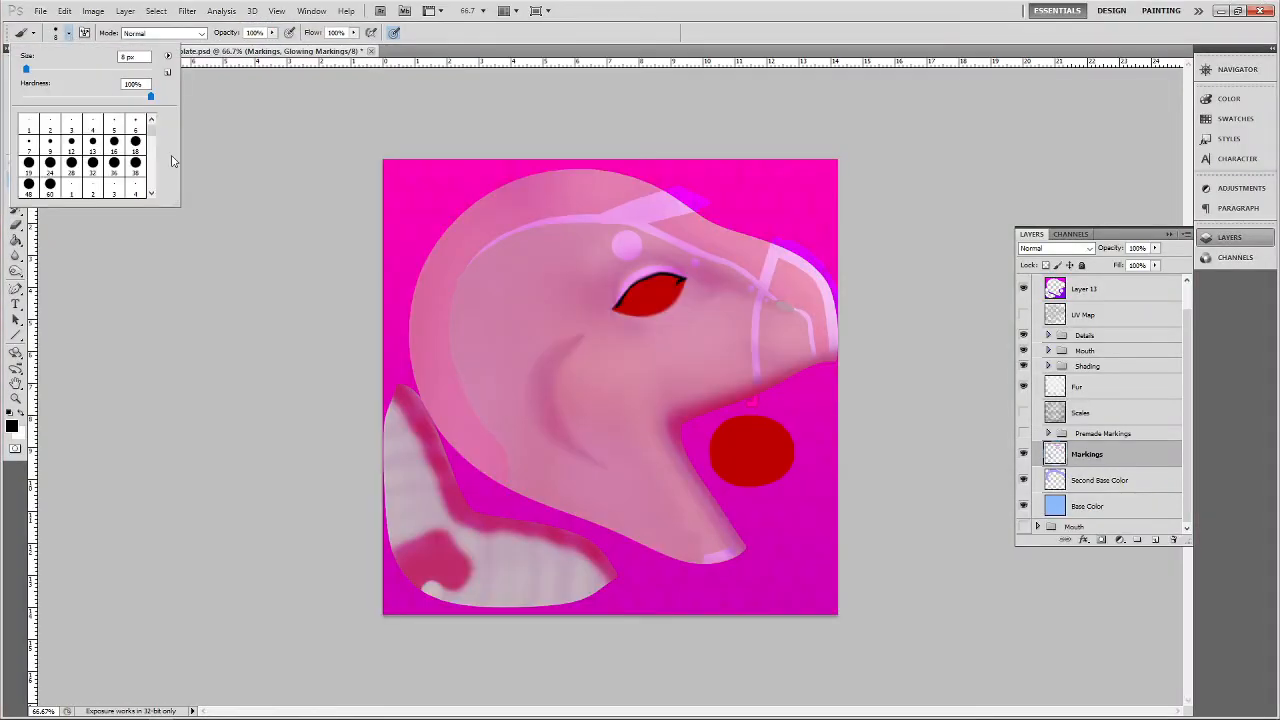
pyautogui.scroll(-2, 125, 166)
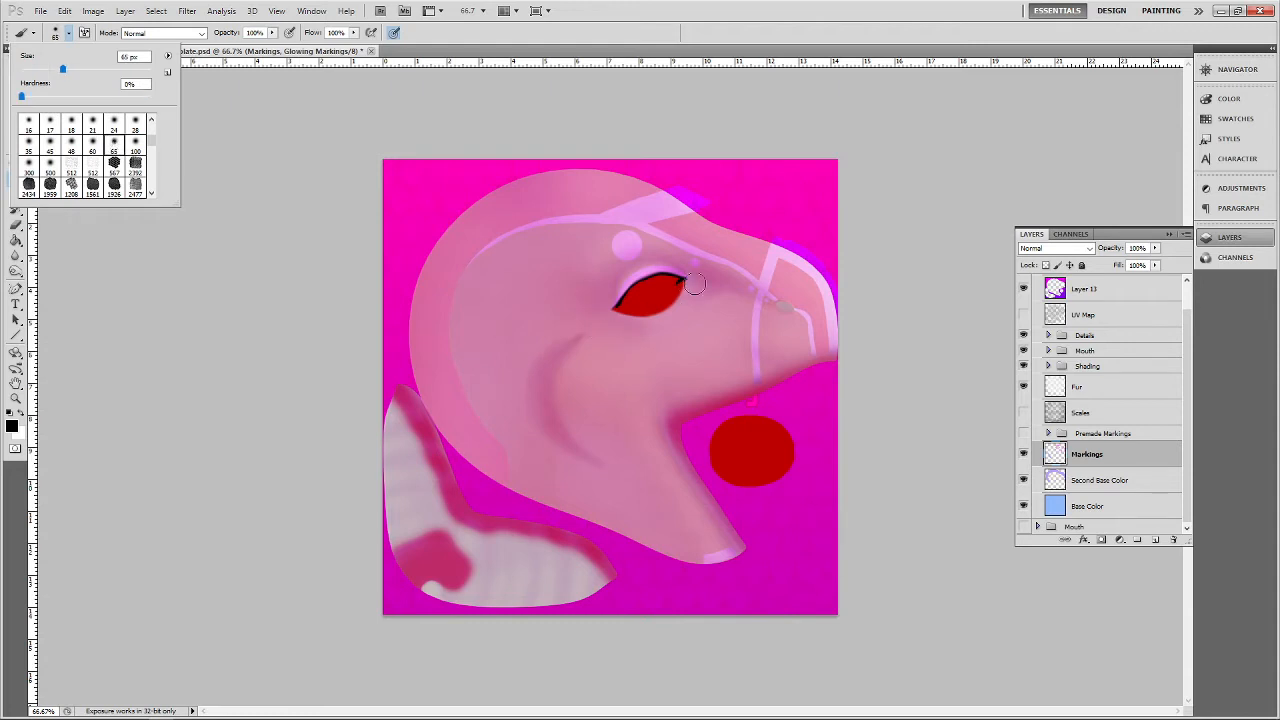
pyautogui.click(677, 325)
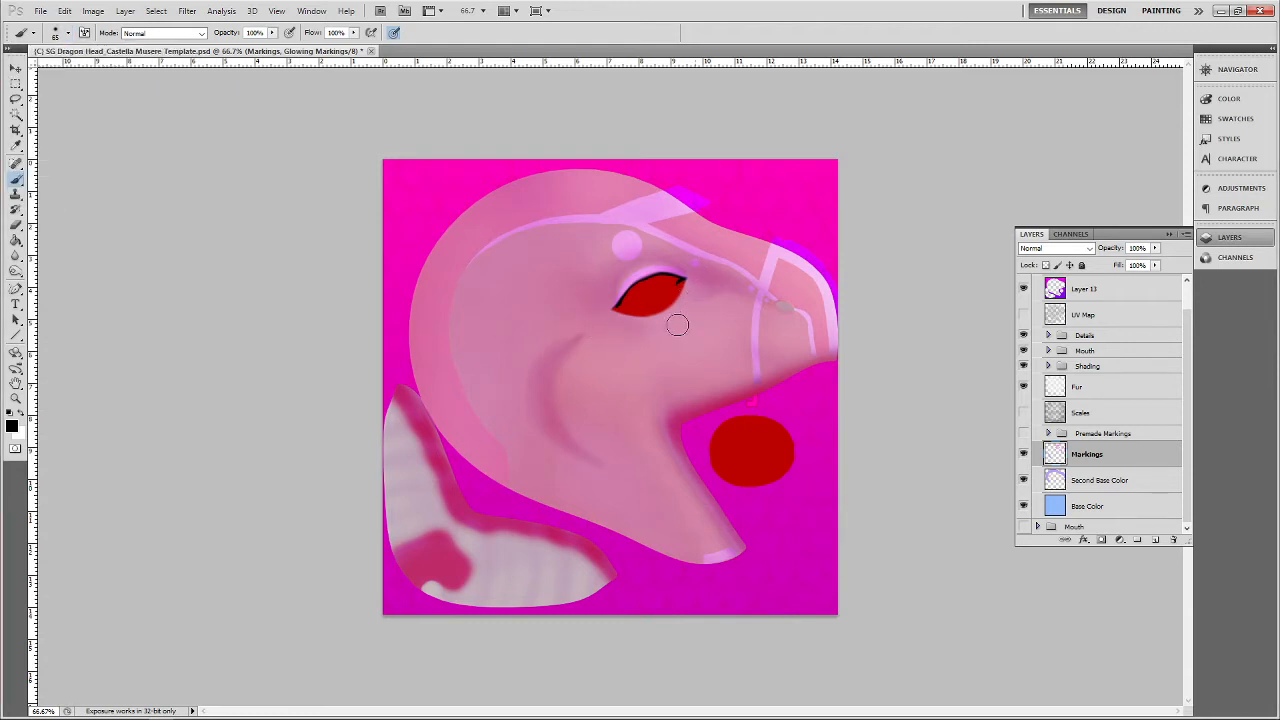
# Try soft white brush strokes in a new alpha channel and delete that channel
pyautogui.click(1237, 257)
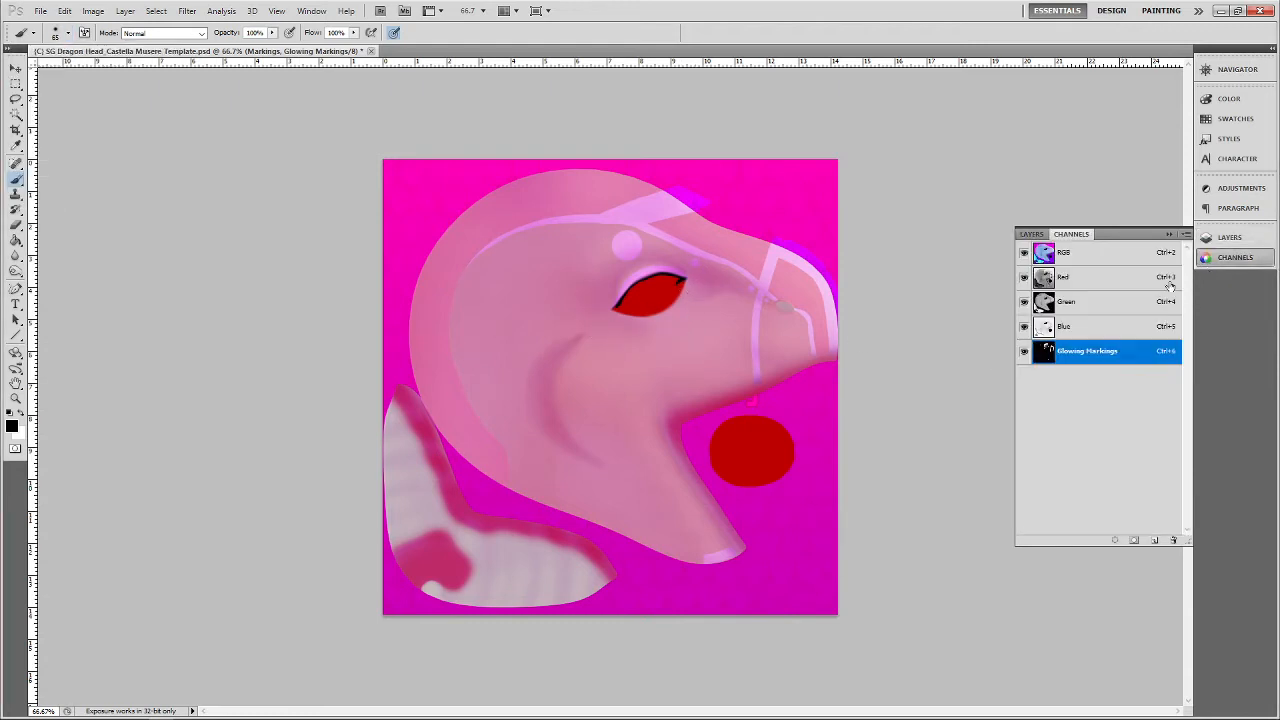
pyautogui.click(1153, 540)
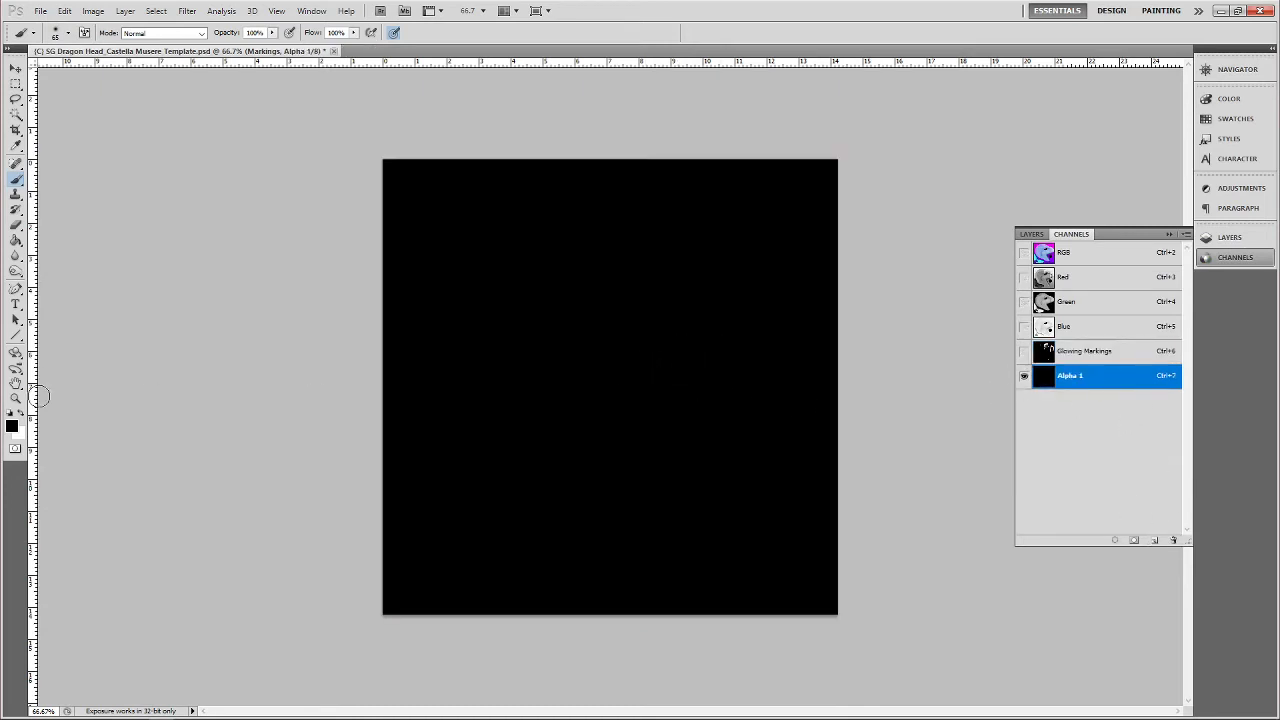
pyautogui.moveTo(613, 343)
pyautogui.mouseDown()
pyautogui.moveTo(663, 360)
pyautogui.moveTo(640, 387)
pyautogui.moveTo(565, 310)
pyautogui.moveTo(700, 320)
pyautogui.moveTo(683, 393)
pyautogui.moveTo(576, 424)
pyautogui.moveTo(581, 275)
pyautogui.moveTo(698, 283)
pyautogui.moveTo(629, 356)
pyautogui.moveTo(609, 406)
pyautogui.moveTo(515, 371)
pyautogui.moveTo(619, 215)
pyautogui.moveTo(775, 301)
pyautogui.moveTo(662, 383)
pyautogui.moveTo(587, 259)
pyautogui.moveTo(758, 263)
pyautogui.moveTo(624, 324)
pyautogui.moveTo(666, 278)
pyautogui.moveTo(660, 332)
pyautogui.mouseUp()
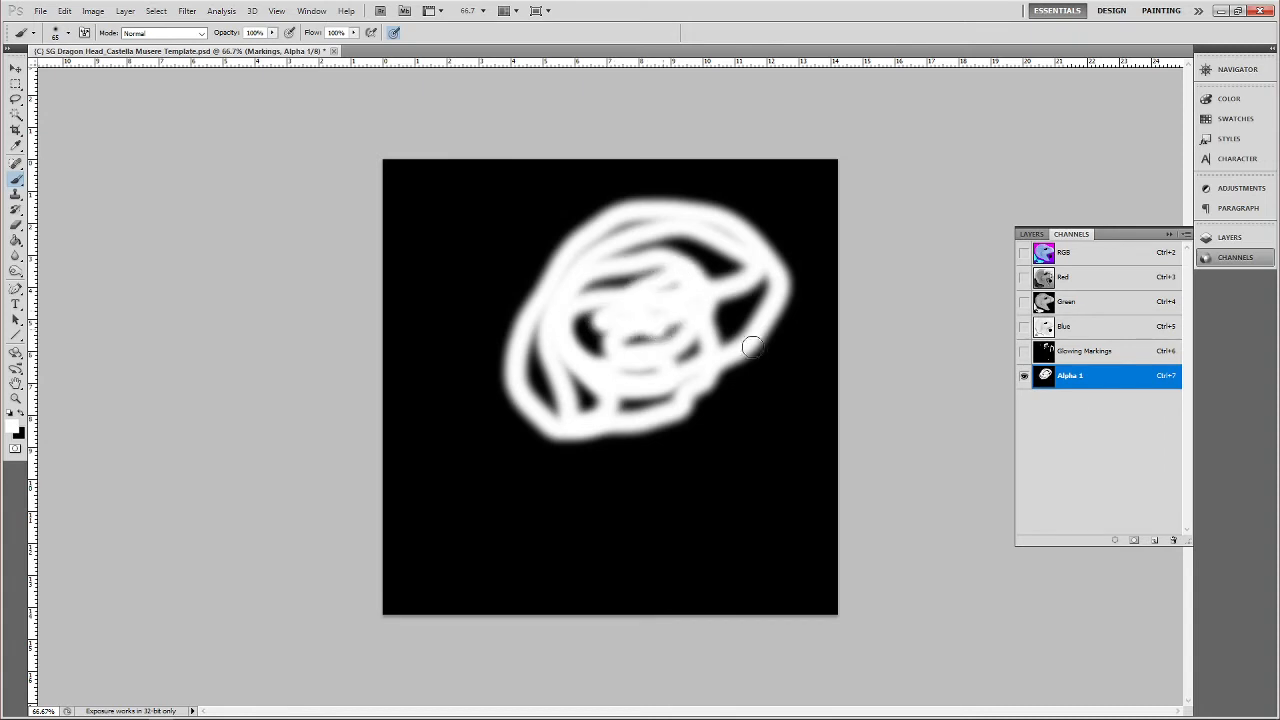
pyautogui.click(1174, 540)
pyautogui.click(587, 273)
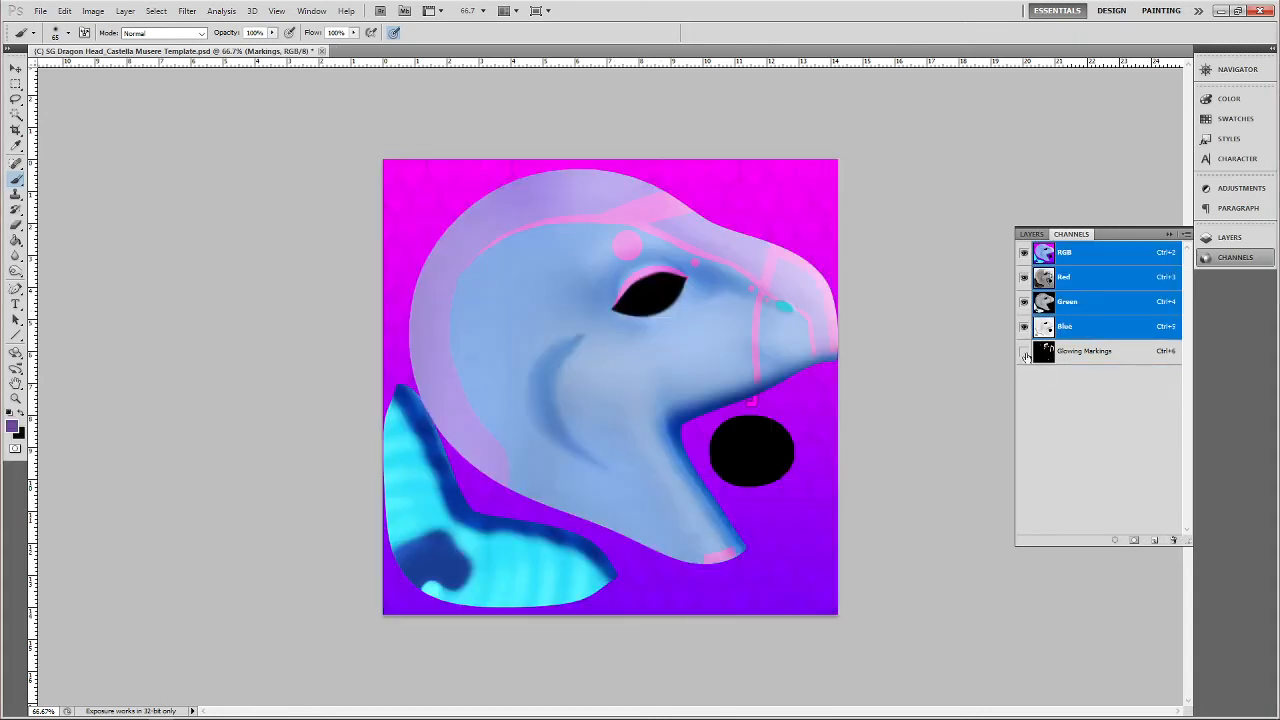
# Select the Glowing Markings channel and display it on its own, without the RGB channels
pyautogui.click(1024, 352)
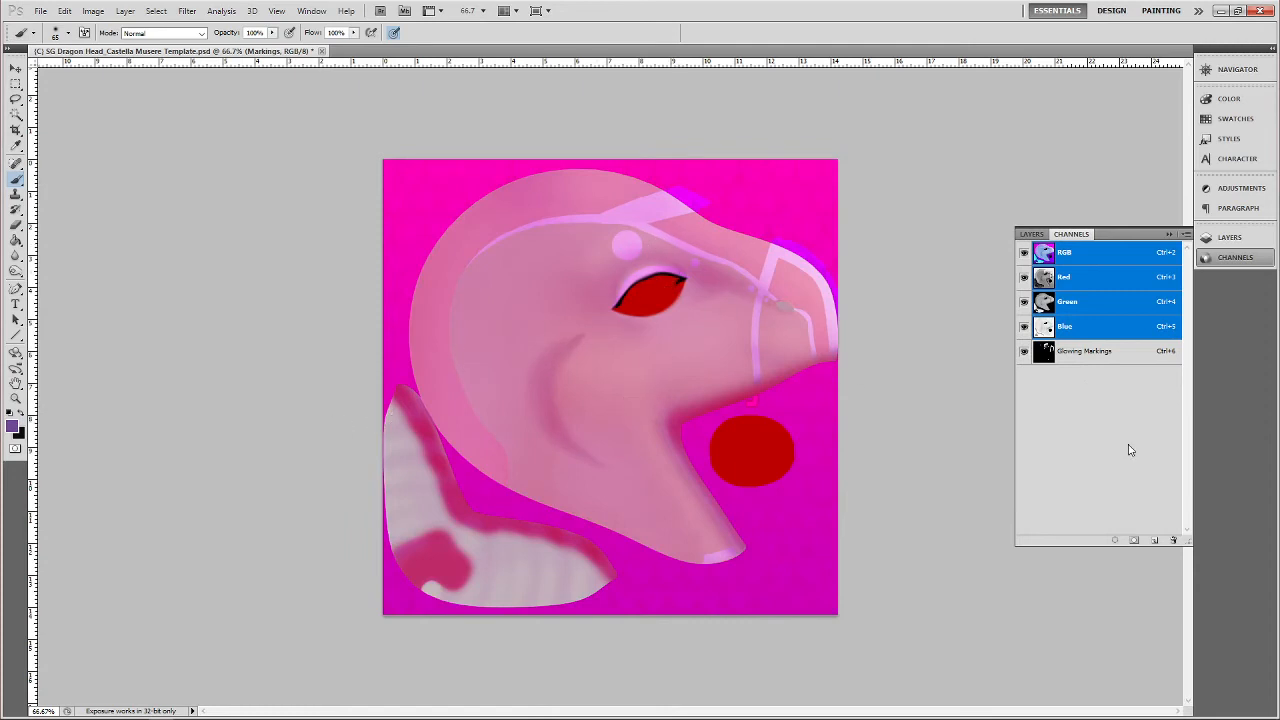
pyautogui.click(1138, 352)
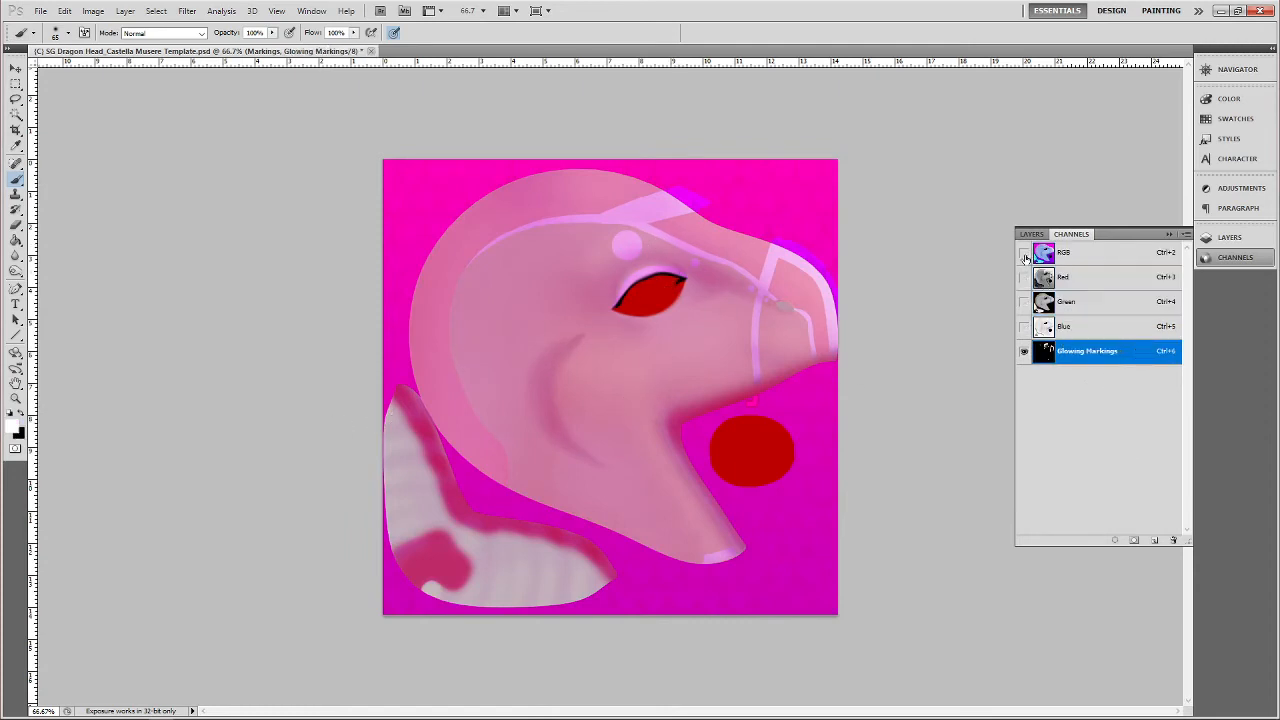
pyautogui.click(1024, 254)
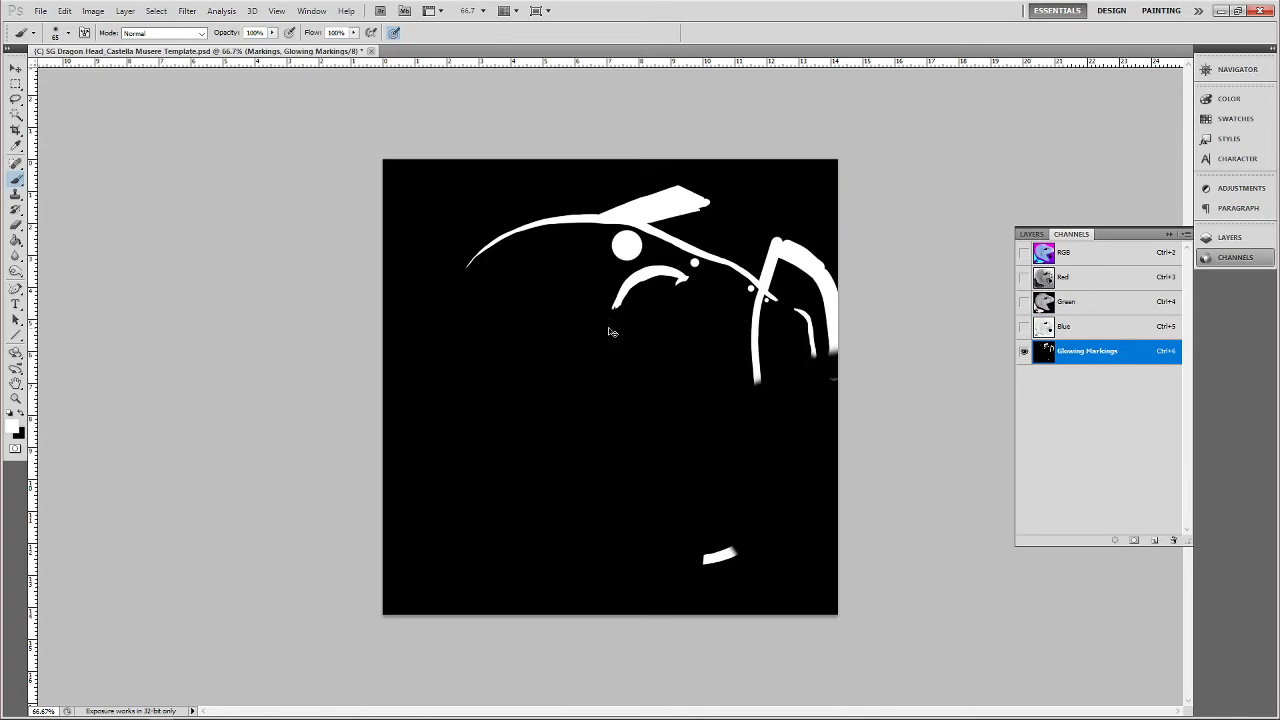
# Try fading the lower edge of the eye marking with soft black strokes and undo the fade
pyautogui.hotkey('ctrl', '+')
pyautogui.hotkey('ctrl', '+')
pyautogui.moveTo(714, 260); pyautogui.dragTo(549, 532)
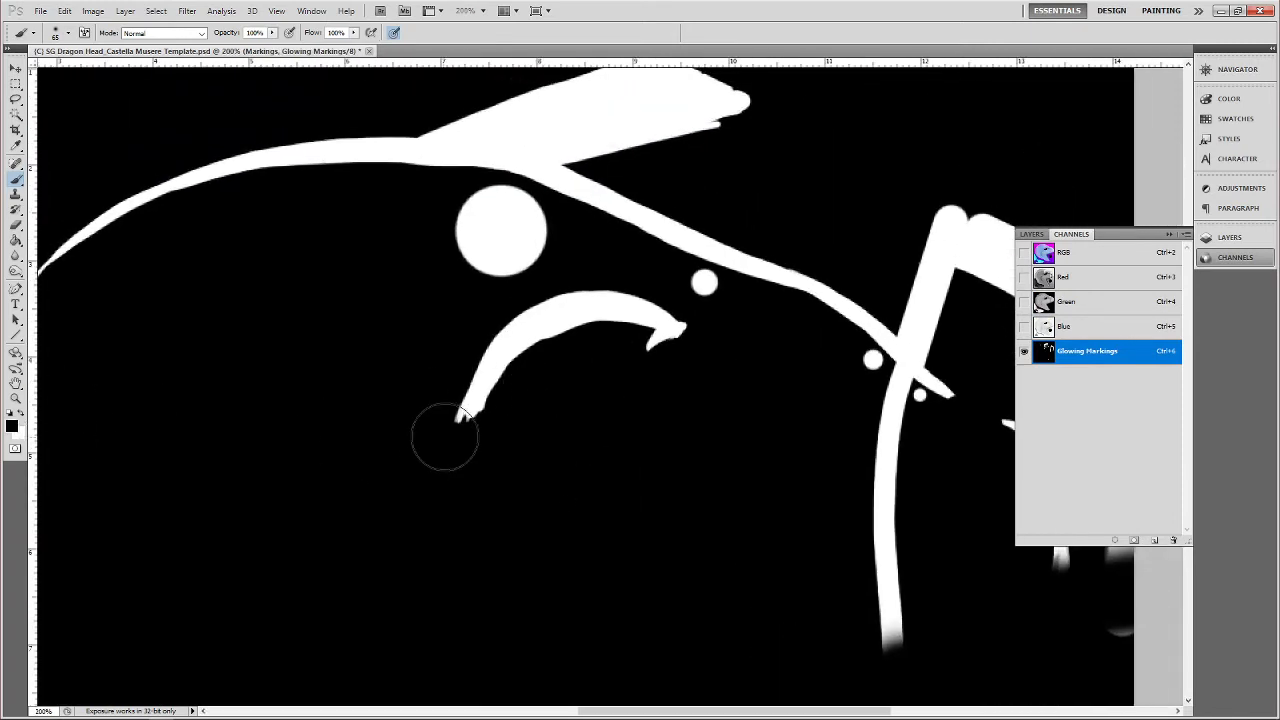
pyautogui.moveTo(520, 430)
pyautogui.mouseDown()
pyautogui.moveTo(543, 380)
pyautogui.moveTo(583, 363)
pyautogui.moveTo(651, 366)
pyautogui.moveTo(597, 357)
pyautogui.moveTo(531, 380)
pyautogui.moveTo(500, 418)
pyautogui.moveTo(543, 371)
pyautogui.moveTo(640, 354)
pyautogui.moveTo(667, 378)
pyautogui.moveTo(614, 360)
pyautogui.moveTo(560, 366)
pyautogui.moveTo(514, 404)
pyautogui.mouseUp()
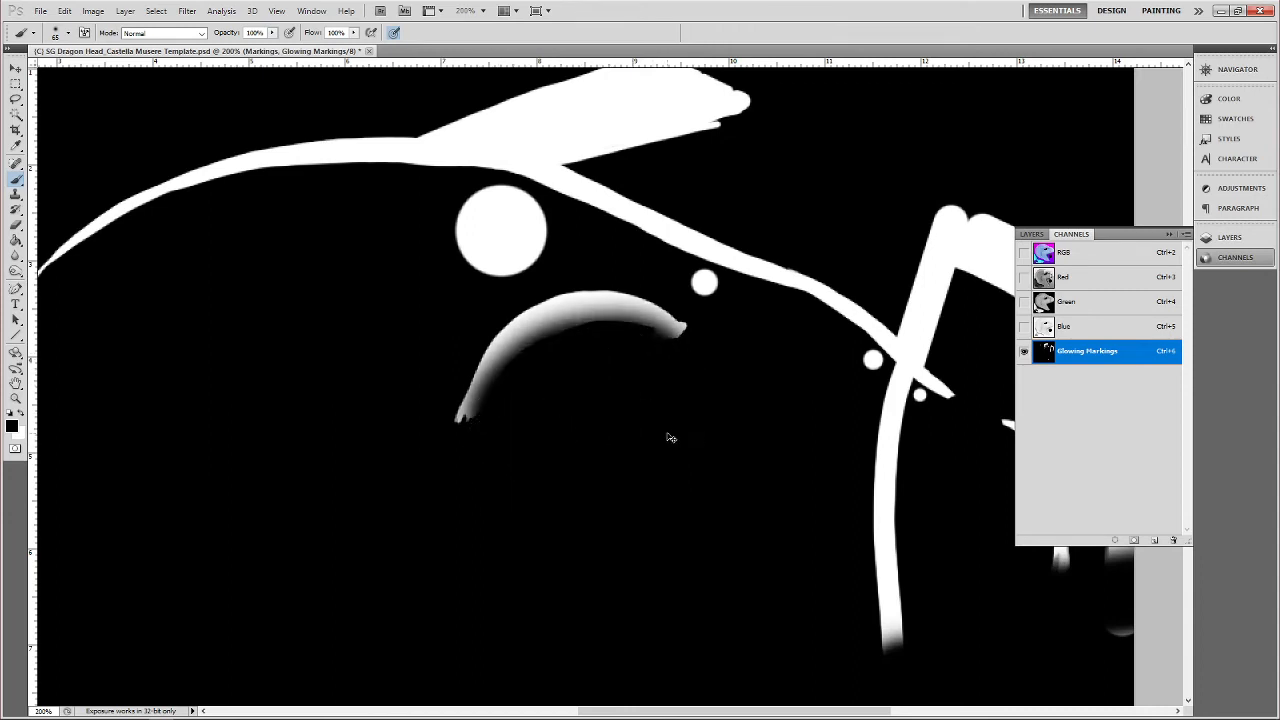
pyautogui.hotkey('ctrl', 'z')
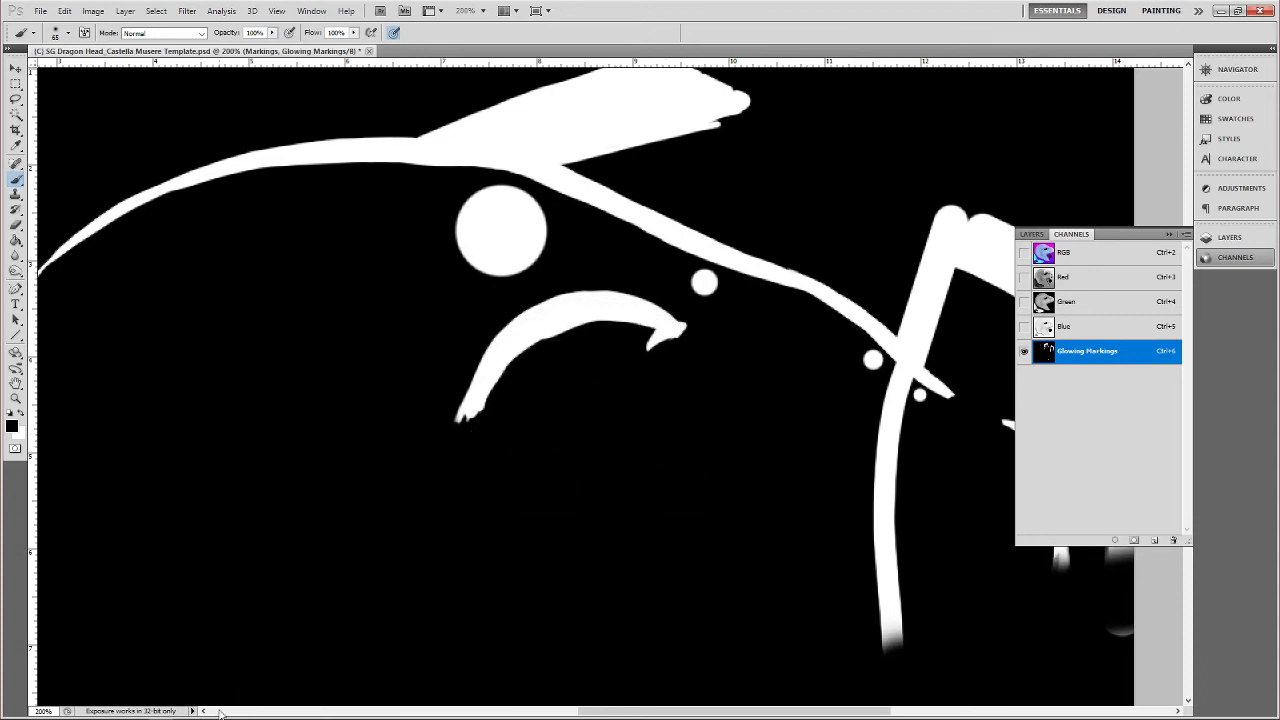
# Switch to Firestorm, inspect the glowing head from several sides and select both eye faces for editing
pyautogui.moveTo(220, 718)
pyautogui.click(160, 711)
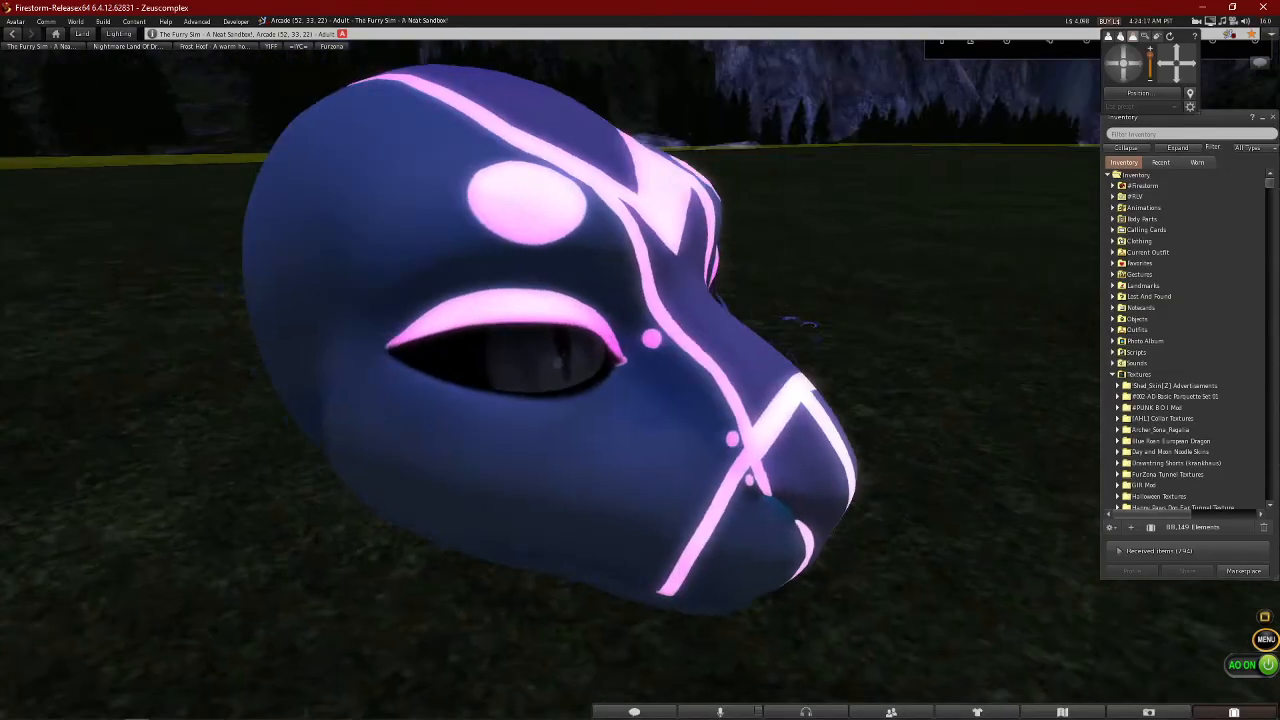
pyautogui.moveTo(640, 350); pyautogui.dragTo(420, 400)
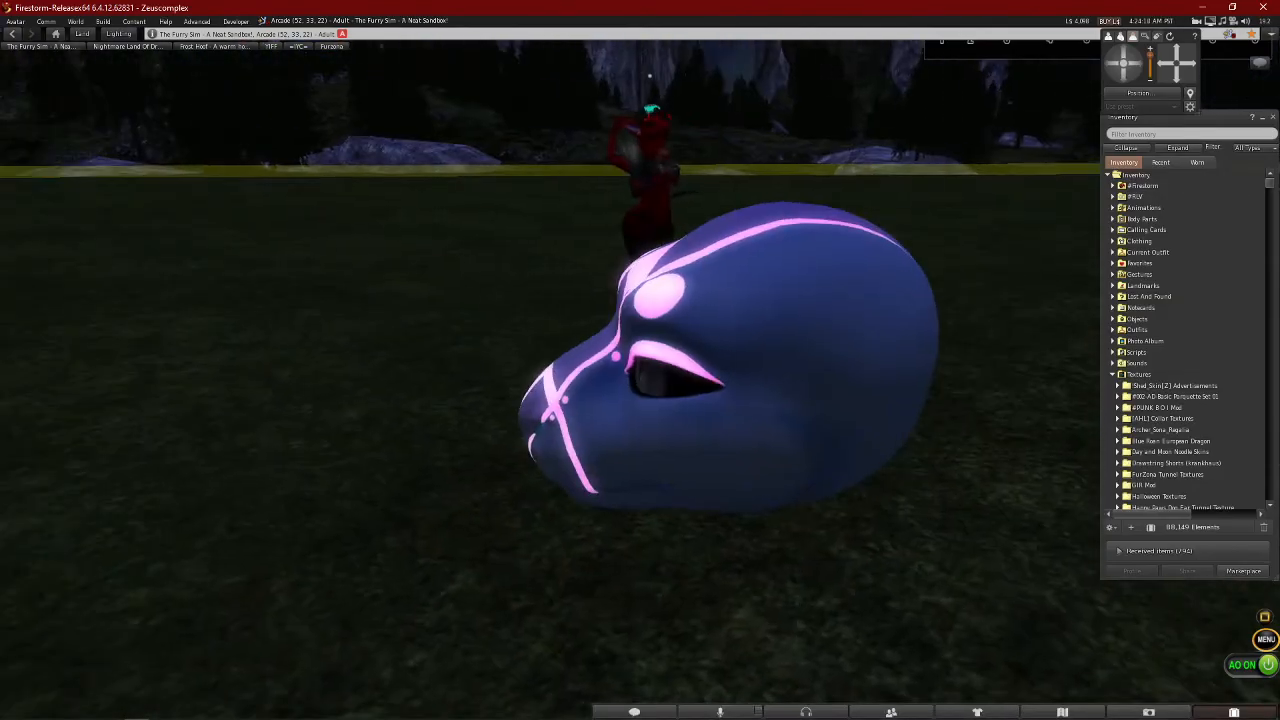
pyautogui.press('Escape')
pyautogui.moveTo(622, 362); pyautogui.dragTo(650, 250)
pyautogui.moveTo(650, 340); pyautogui.dragTo(420, 365)
pyautogui.hotkey('ctrl', 'b')
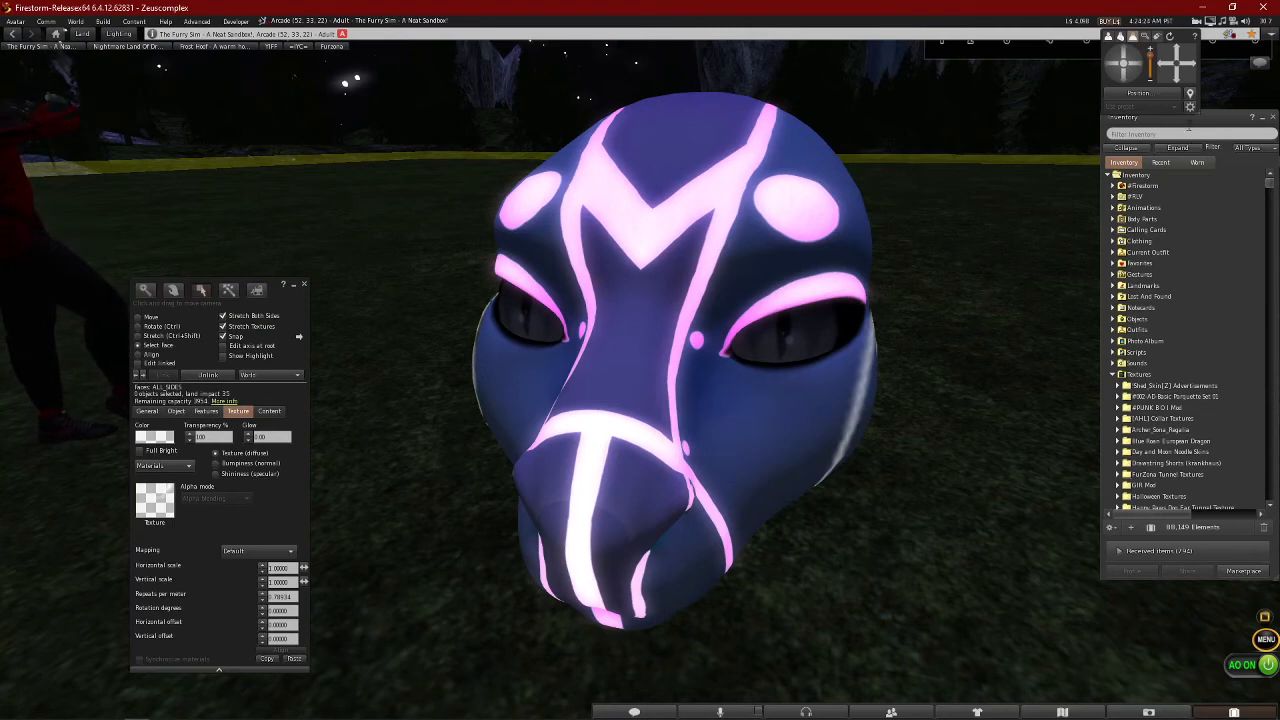
pyautogui.moveTo(757, 346); pyautogui.dragTo(661, 375)
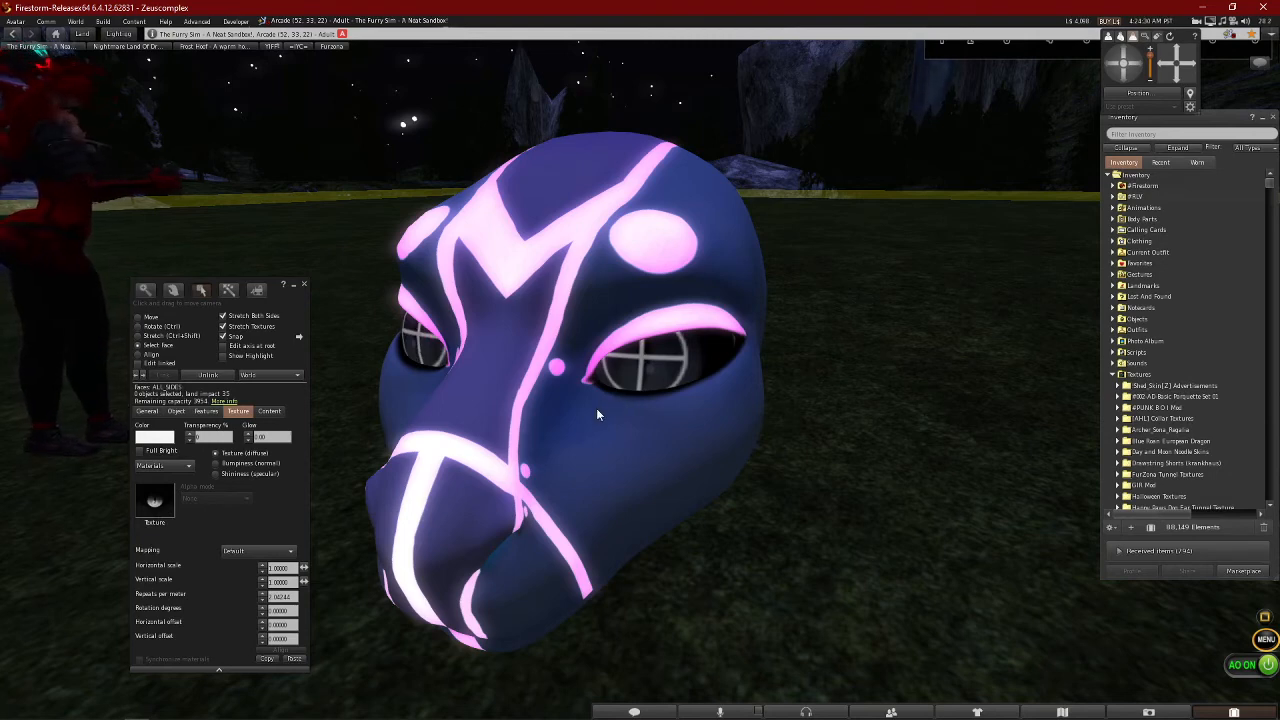
# Search the inventory for "seraph" and expand the [SCALED SERAPH] ANOMALY eyes black sclera folder in the full inventory
pyautogui.click(1145, 133)
pyautogui.write('seraph')
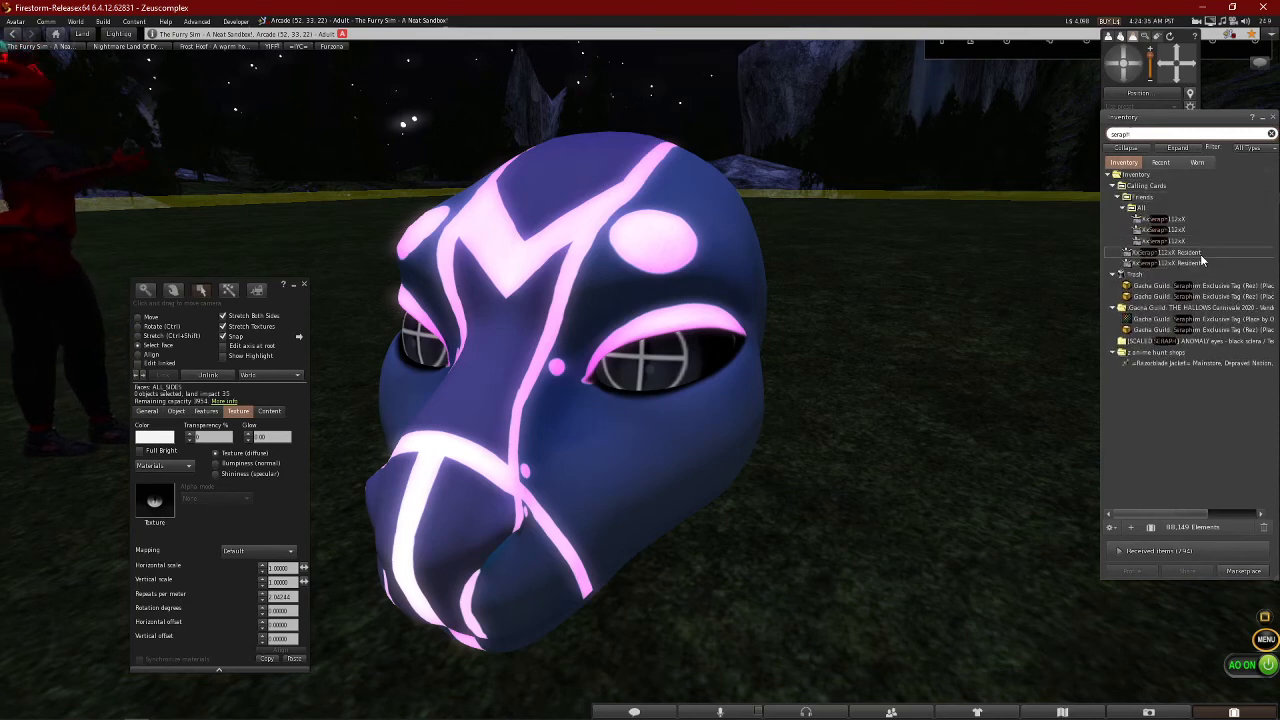
pyautogui.click(1184, 341)
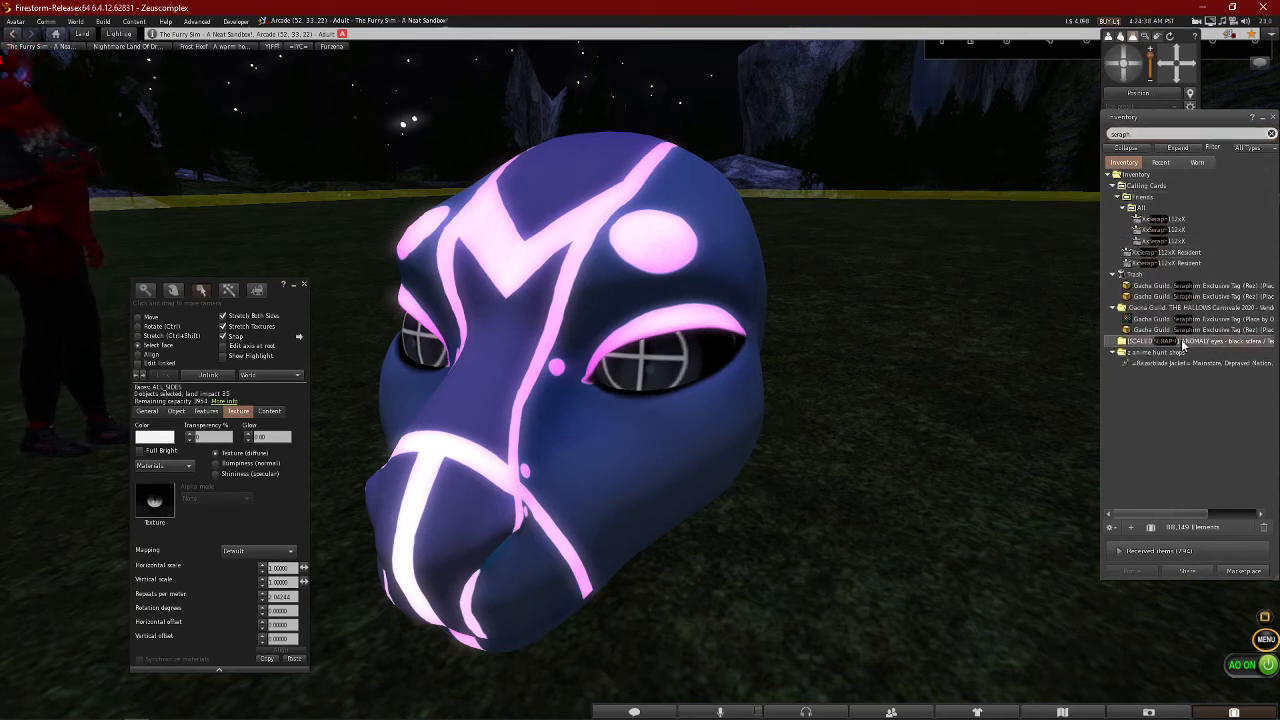
pyautogui.click(1272, 134)
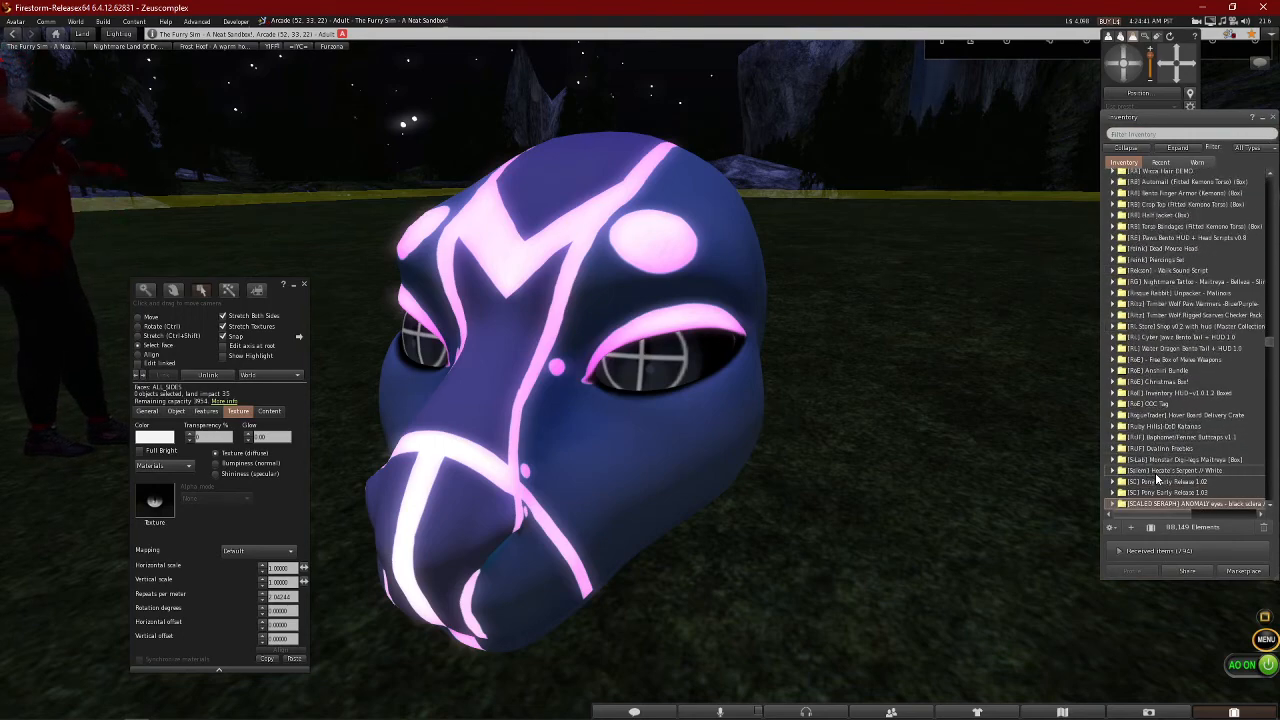
pyautogui.scroll(15, 1157, 481)
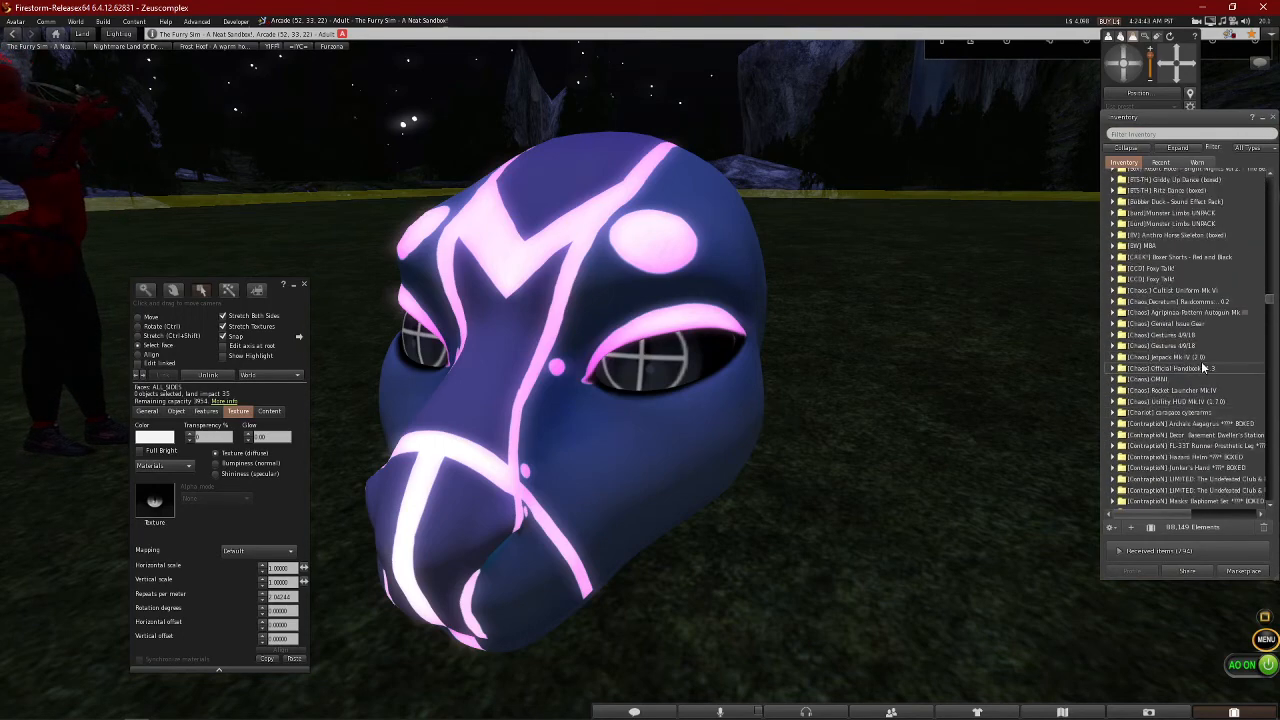
pyautogui.scroll(-15, 1204, 368)
pyautogui.scroll(-3, 1193, 380)
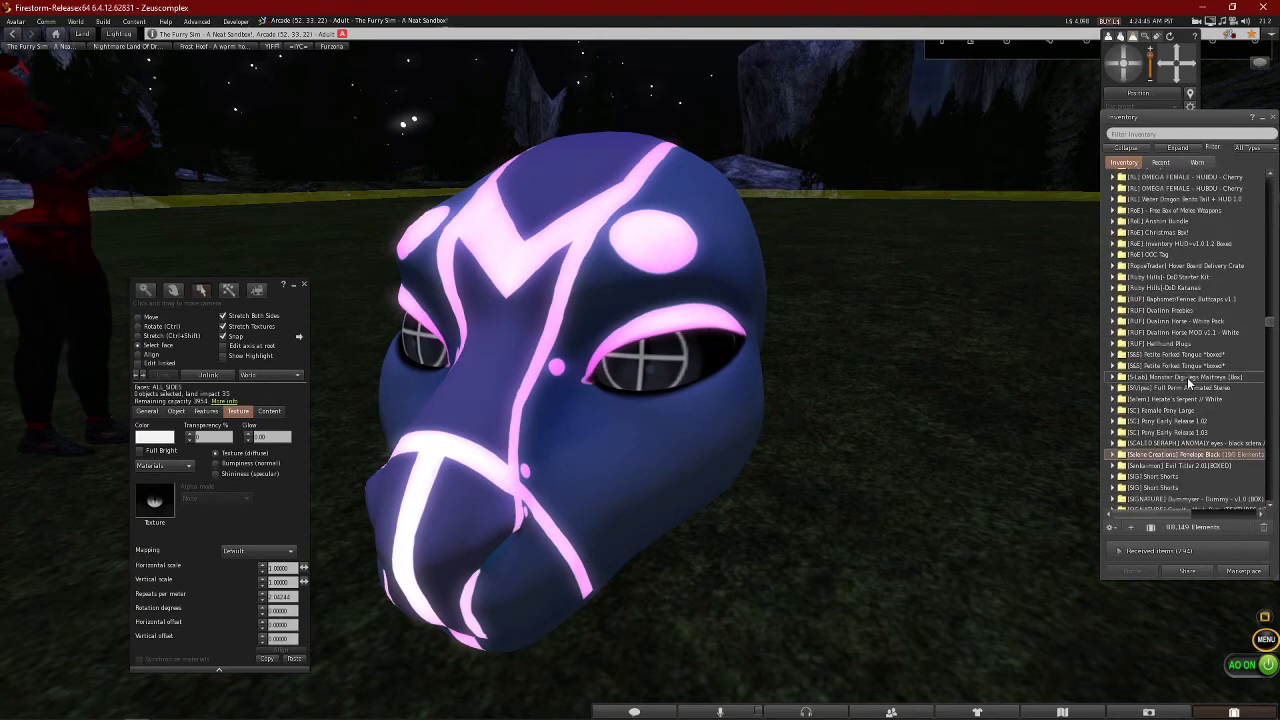
pyautogui.doubleClick(1154, 405)
pyautogui.scroll(-5, 1190, 390)
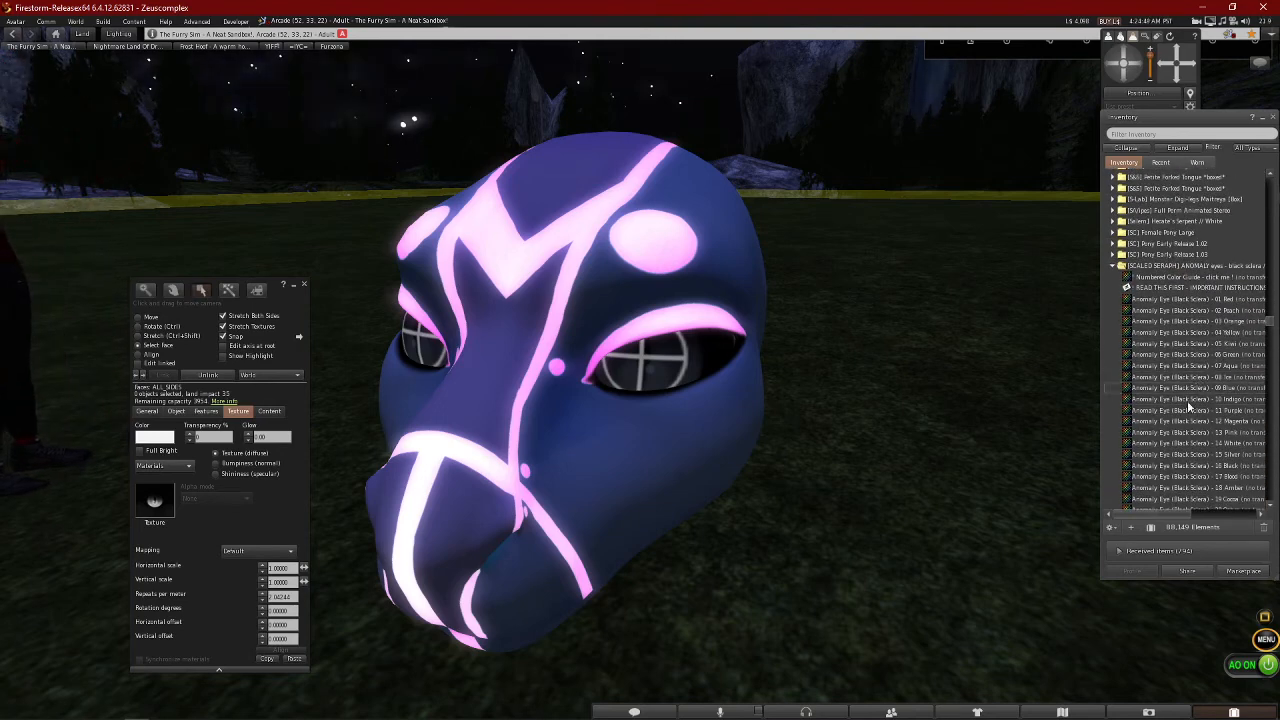
# Apply the "Anomaly Eye (Black Sclera) - 12 Magenta" texture to both selected eye faces
pyautogui.click(1189, 422)
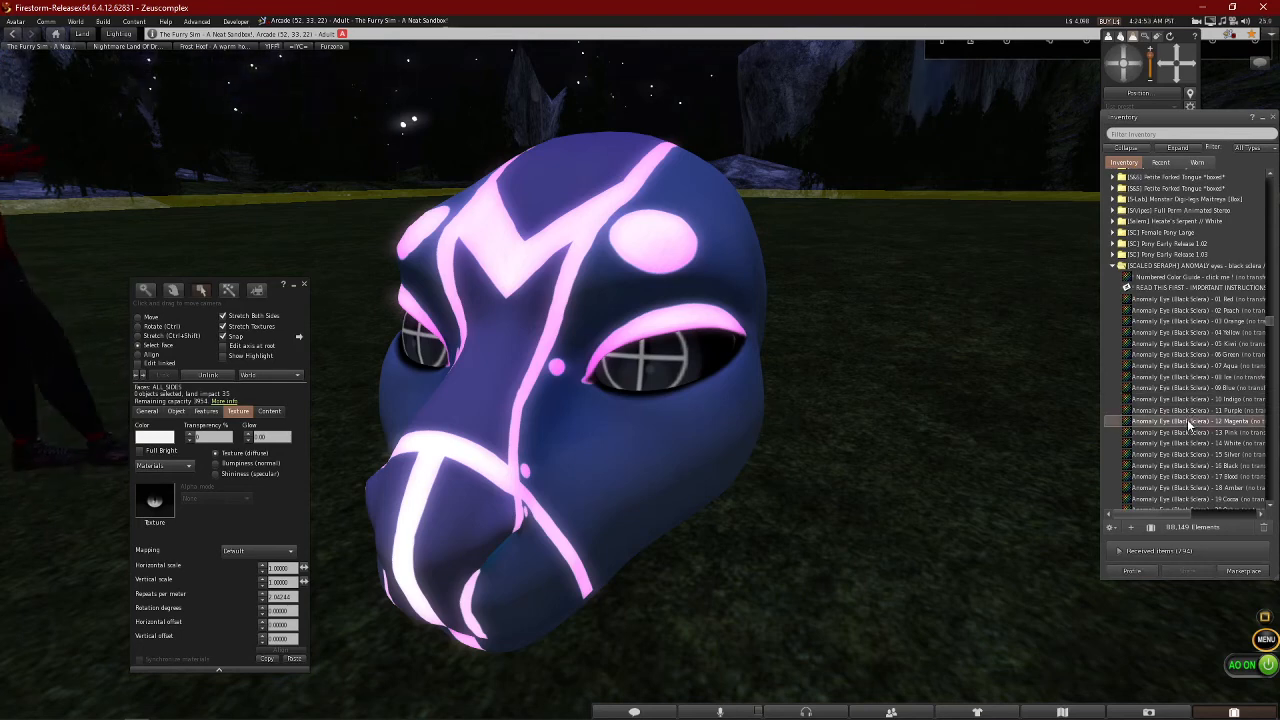
pyautogui.moveTo(1190, 424); pyautogui.dragTo(157, 502)
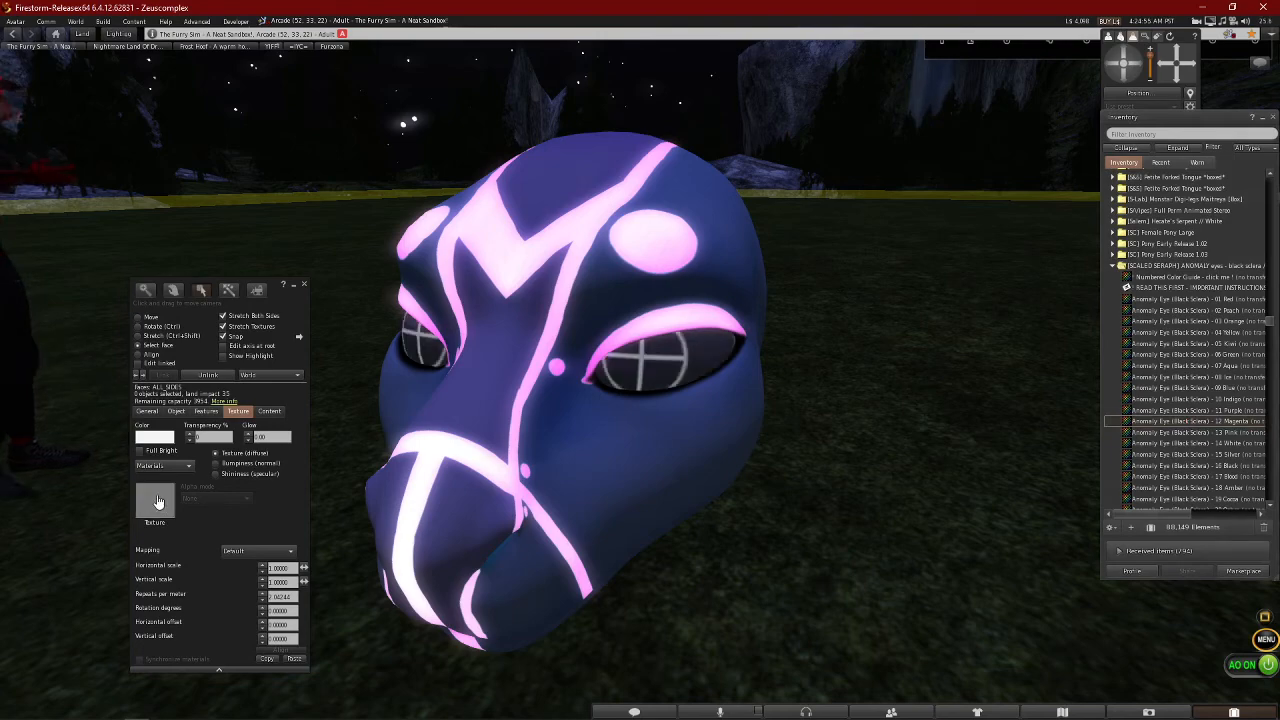
pyautogui.press('alt')
pyautogui.moveTo(585, 377); pyautogui.dragTo(673, 404)
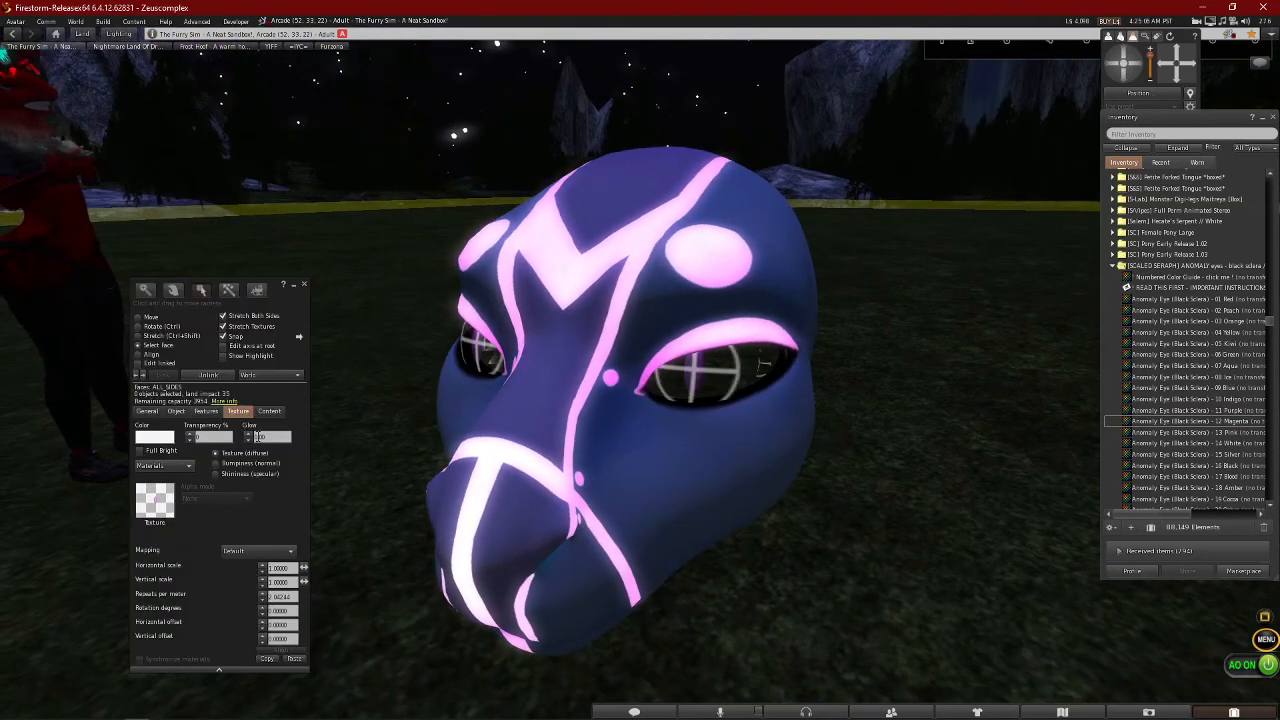
# Set the alpha mode of each eye face to Emissive mask, one eye after the other
pyautogui.click(705, 391)
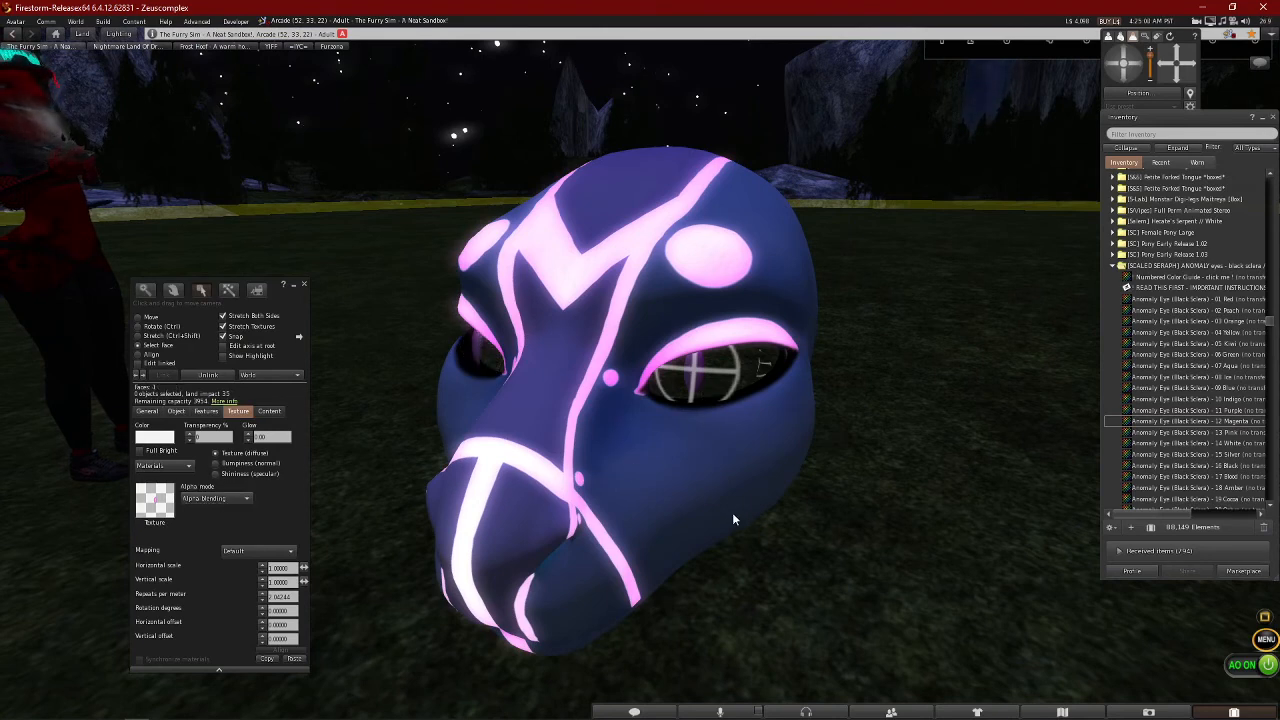
pyautogui.click(220, 498)
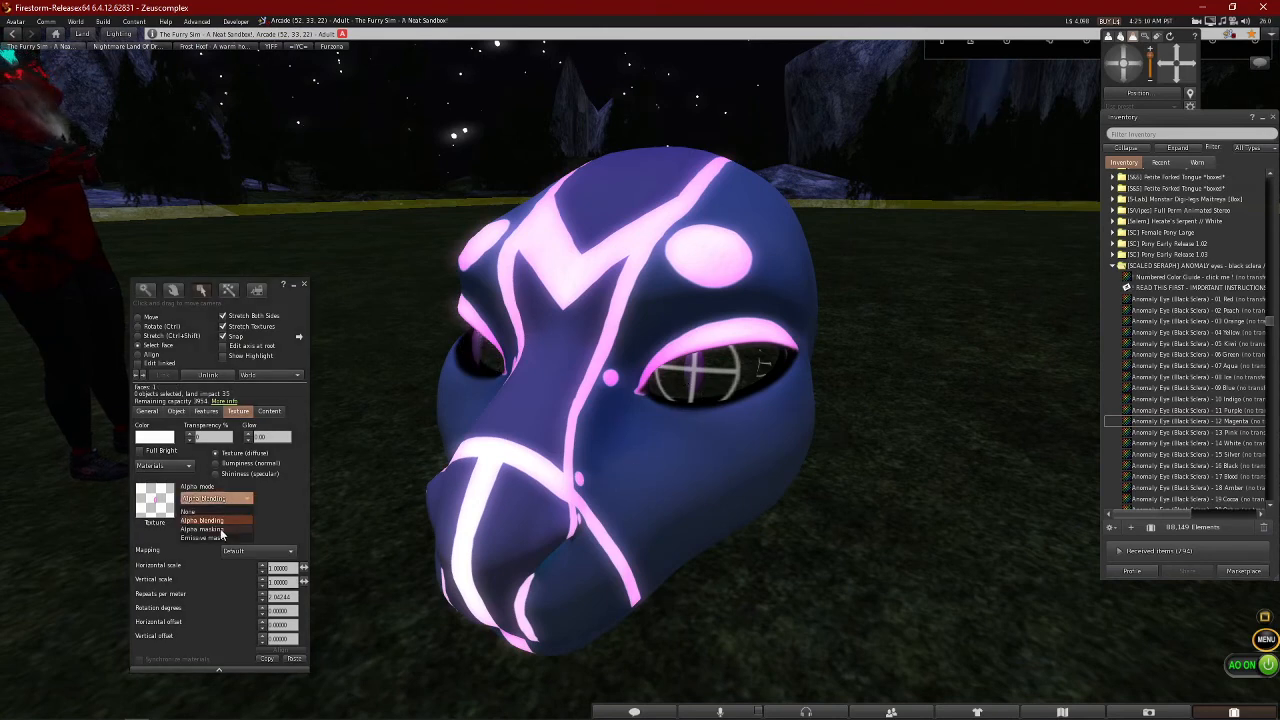
pyautogui.click(215, 537)
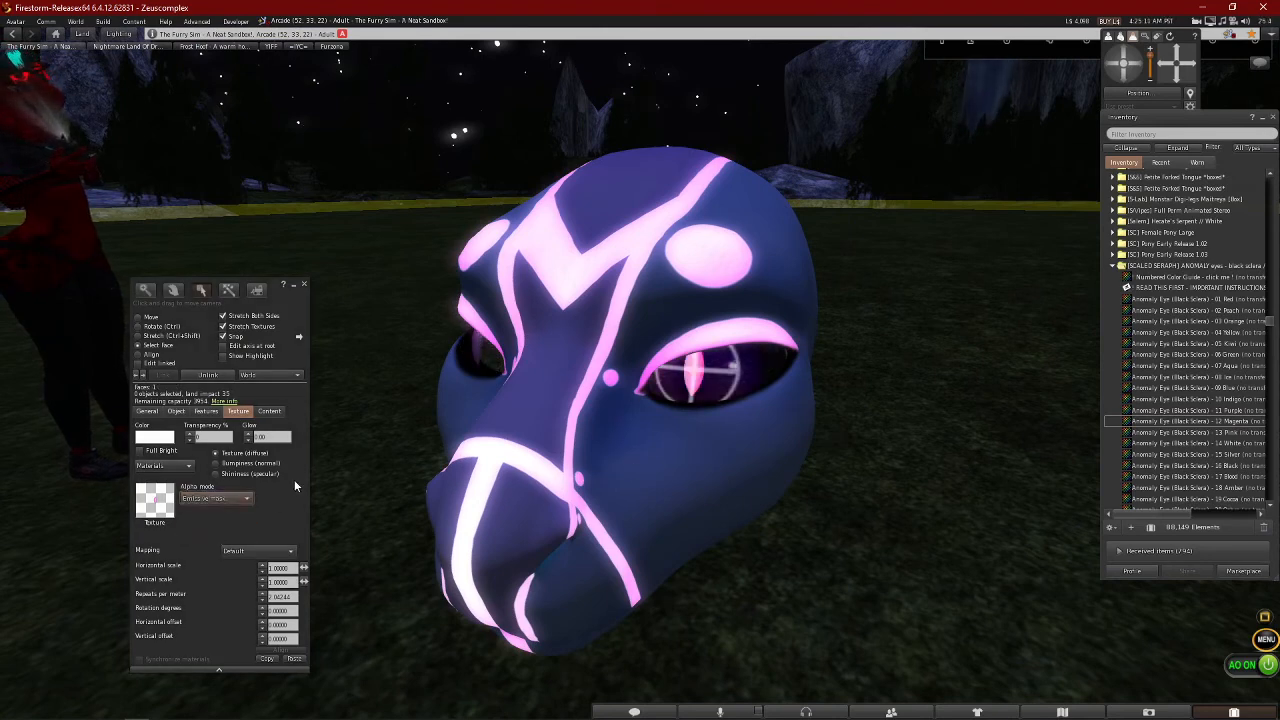
pyautogui.click(480, 355)
pyautogui.click(240, 502)
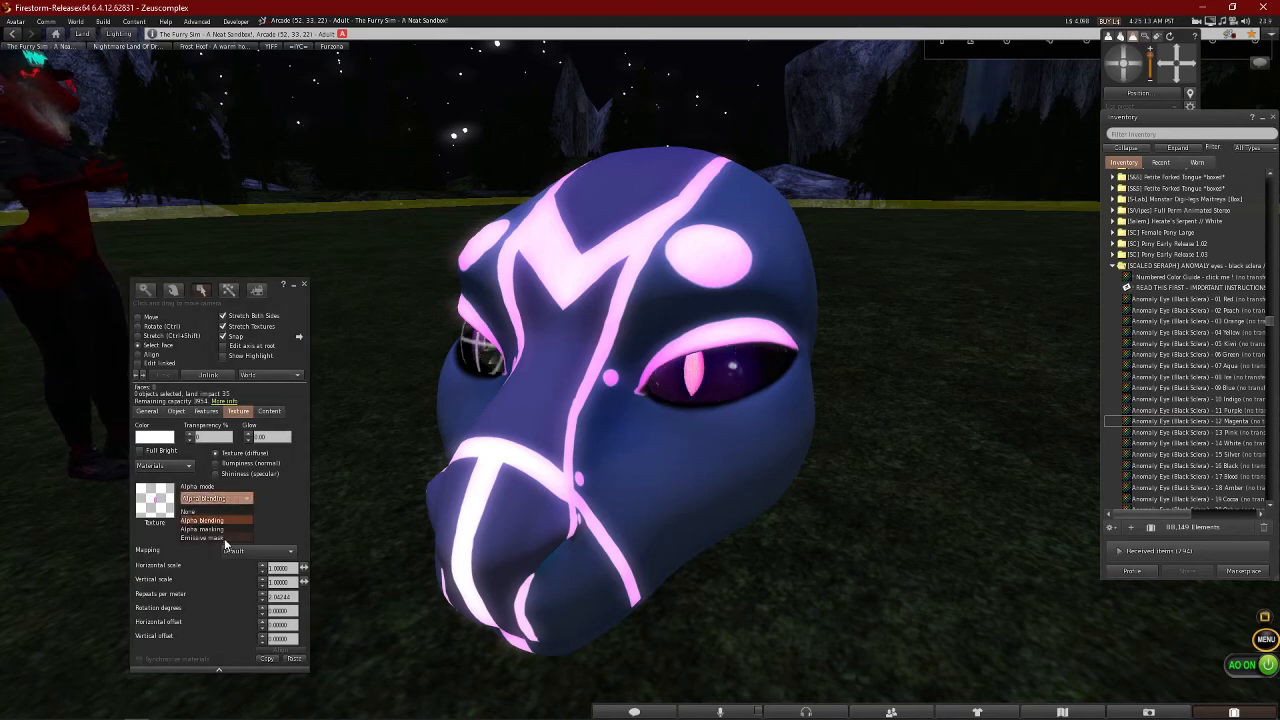
pyautogui.click(215, 537)
# Select both eyes to review their alpha mode options and reselect the nearer eye face alone
pyautogui.keyDown('shift'); pyautogui.click(707, 385); pyautogui.keyUp('shift')
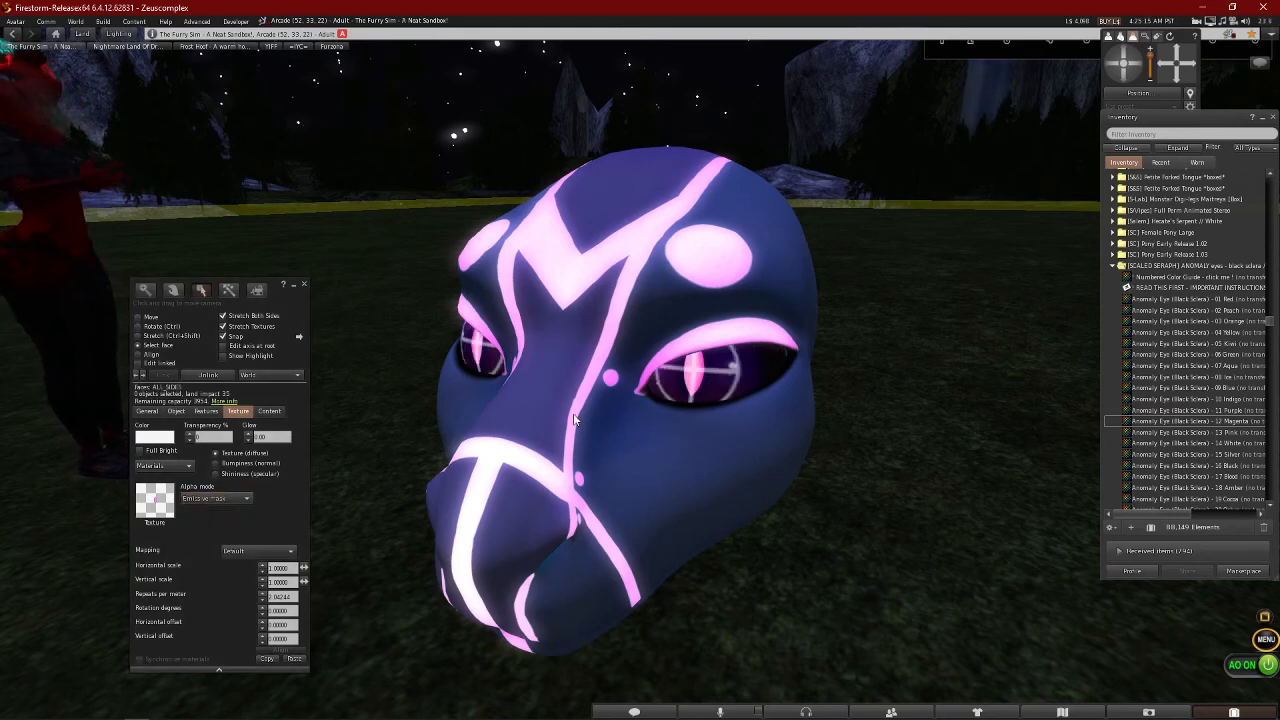
pyautogui.click(228, 499)
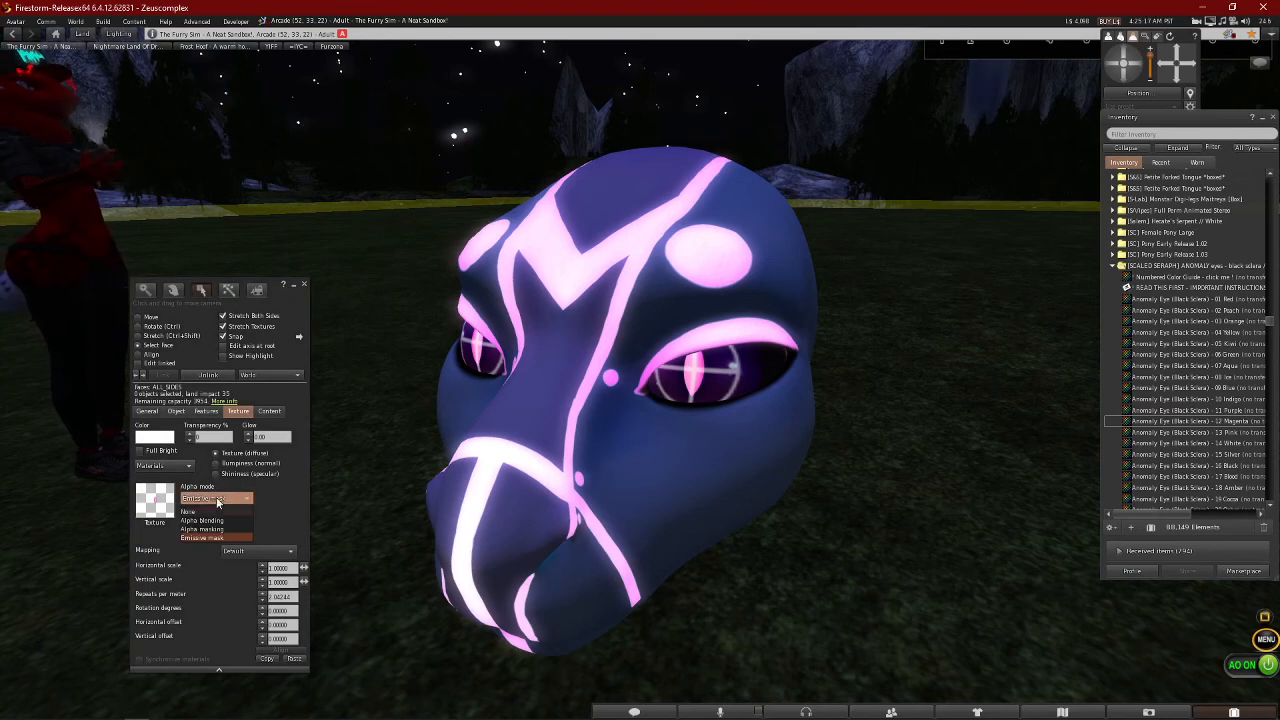
pyautogui.click(668, 374)
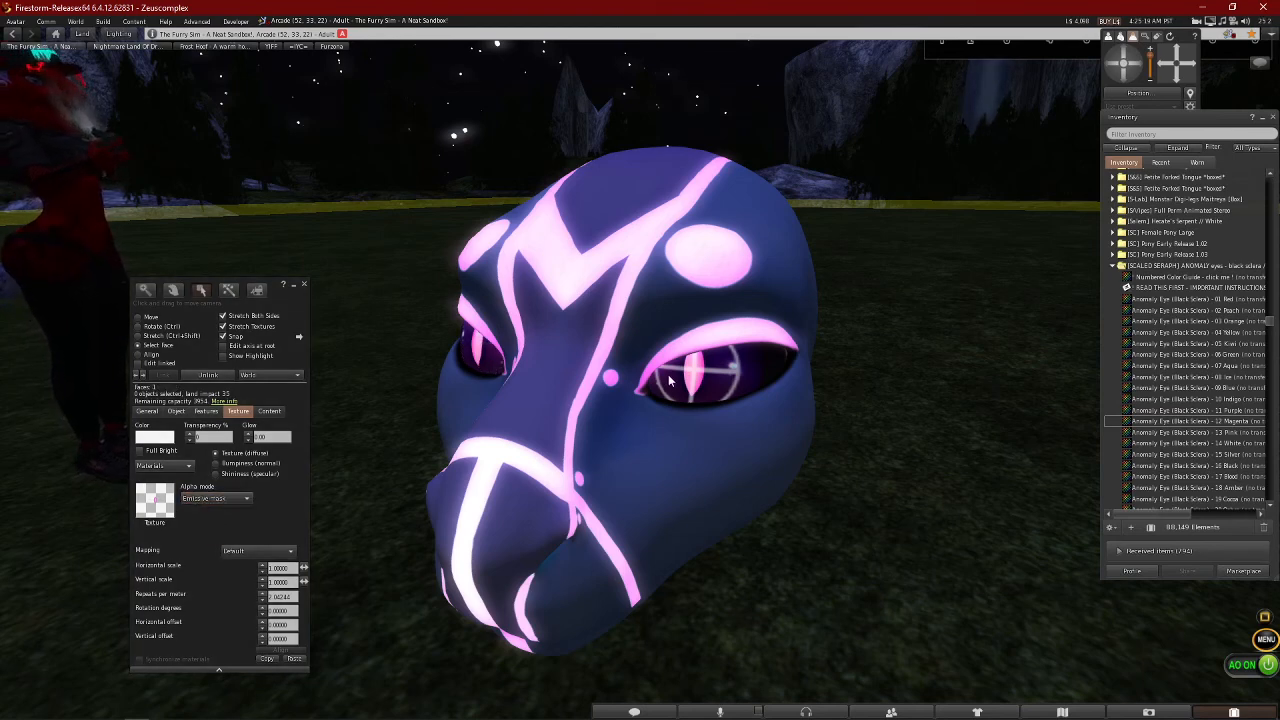
pyautogui.click(884, 572)
pyautogui.click(722, 394)
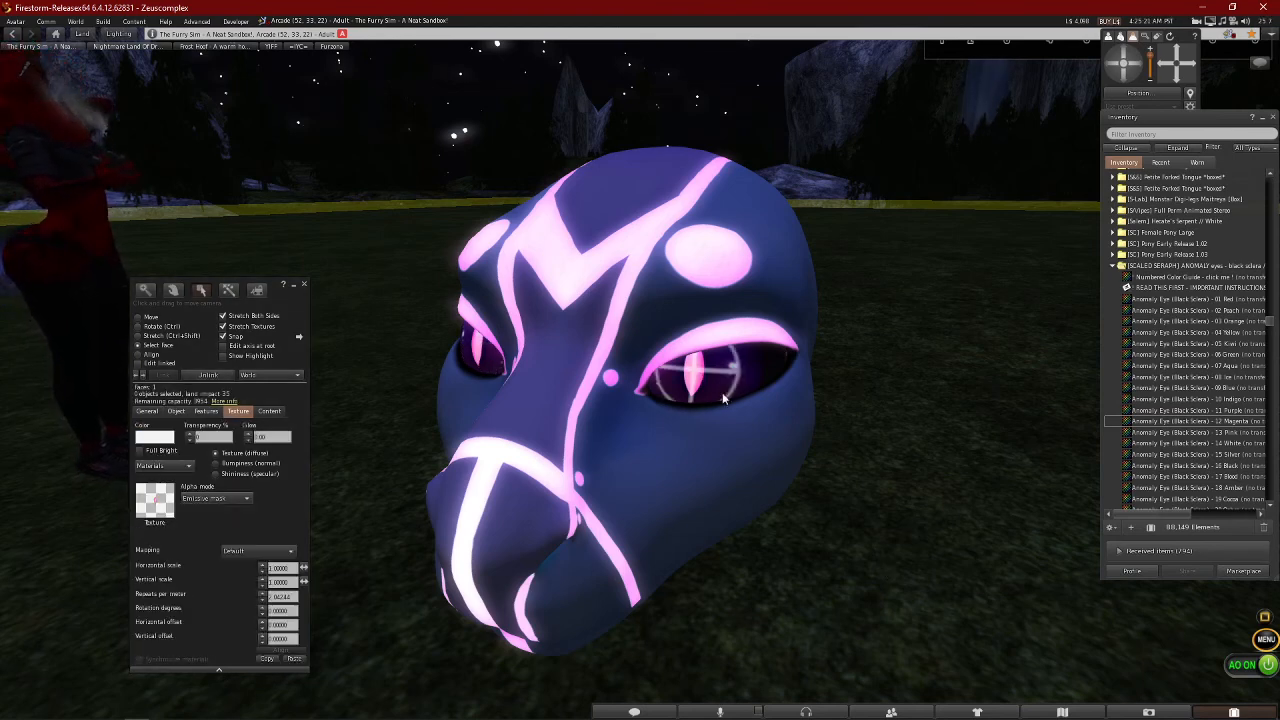
# Set the selected eye face's alpha mode to Emissive mask and open its glow value for editing
pyautogui.click(230, 499)
pyautogui.click(217, 538)
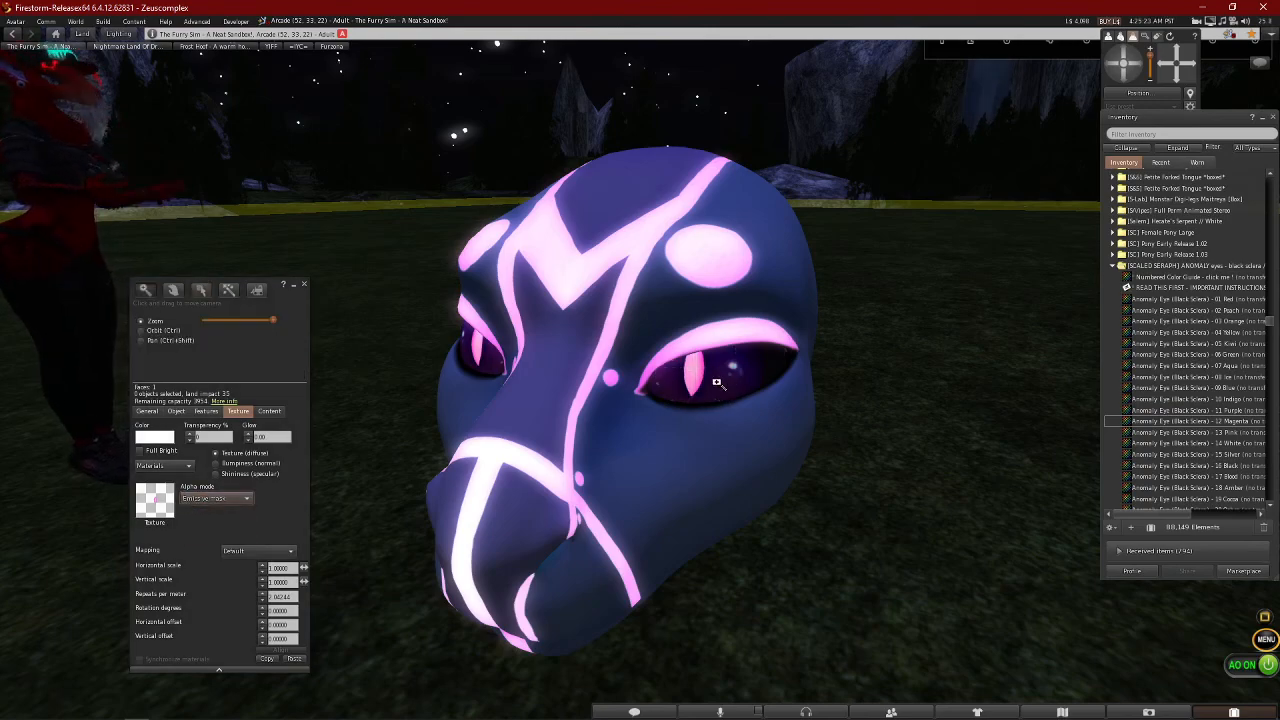
pyautogui.moveTo(717, 383); pyautogui.dragTo(641, 373)
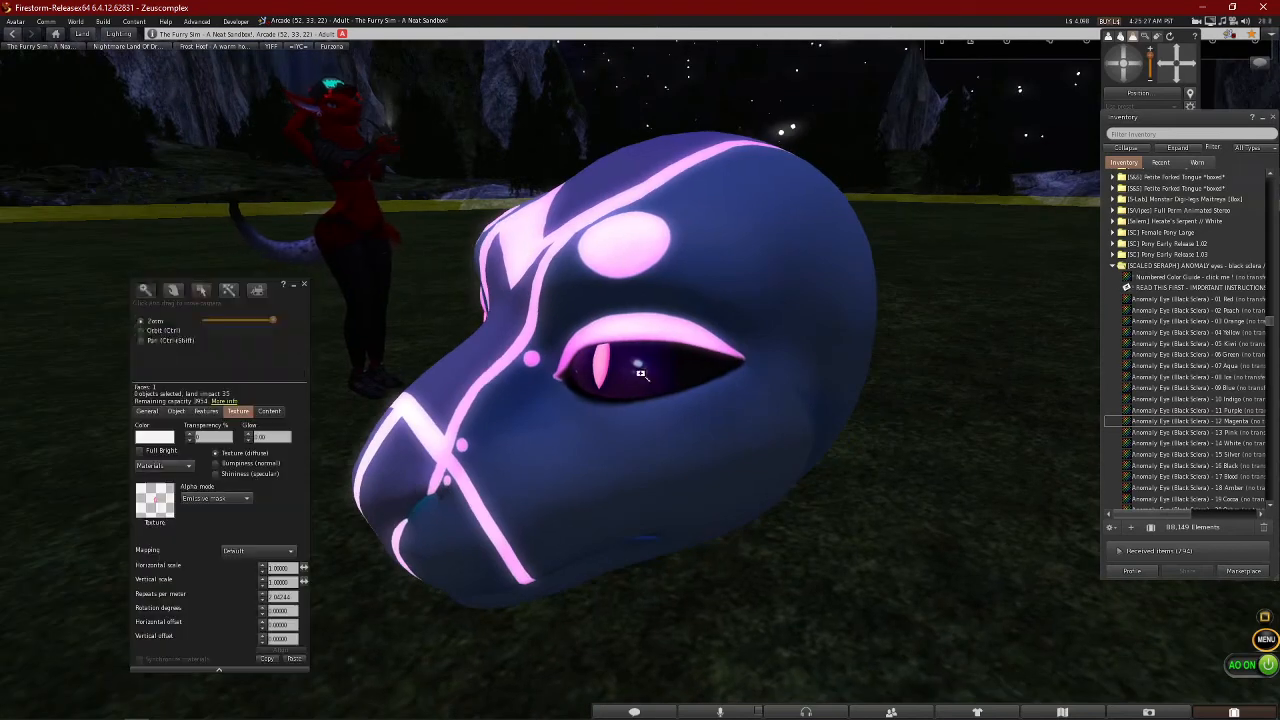
pyautogui.moveTo(271, 437); pyautogui.dragTo(211, 438)
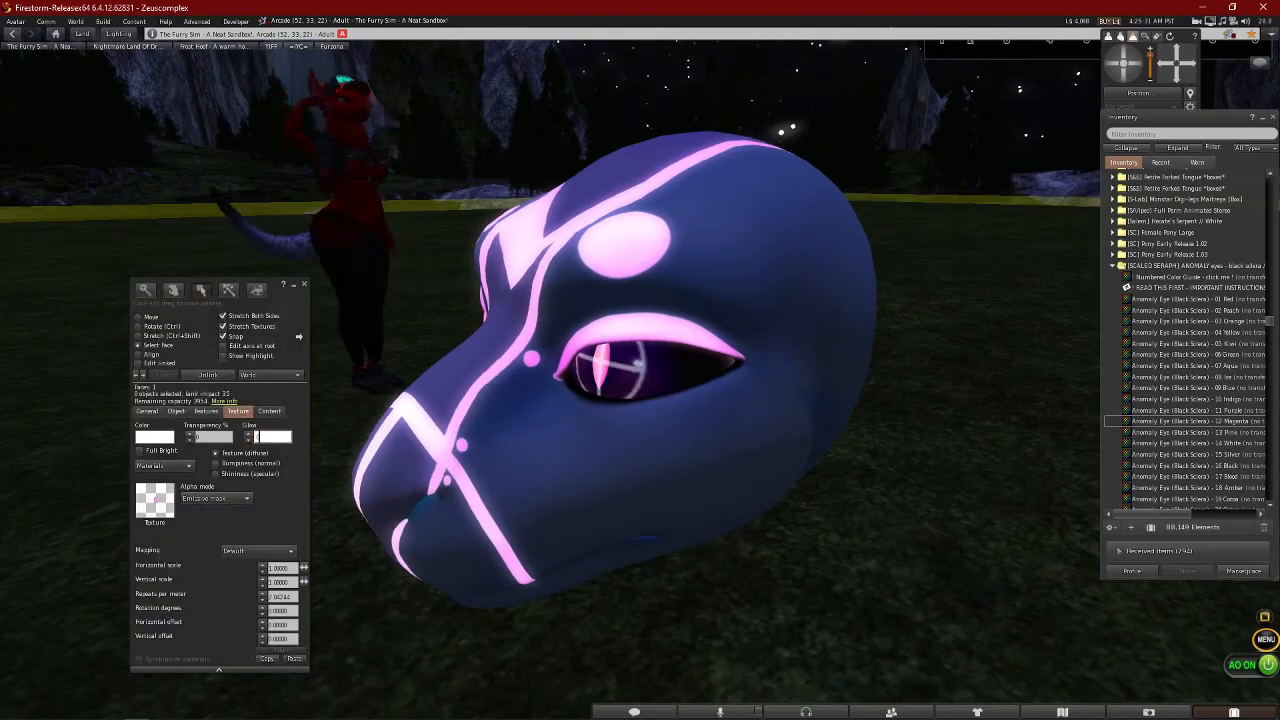
# Select the eye face on the opposite side of the head and set its glow to 0.01
pyautogui.moveTo(474, 379); pyautogui.dragTo(680, 370)
pyautogui.click(515, 364)
pyautogui.click(283, 436)
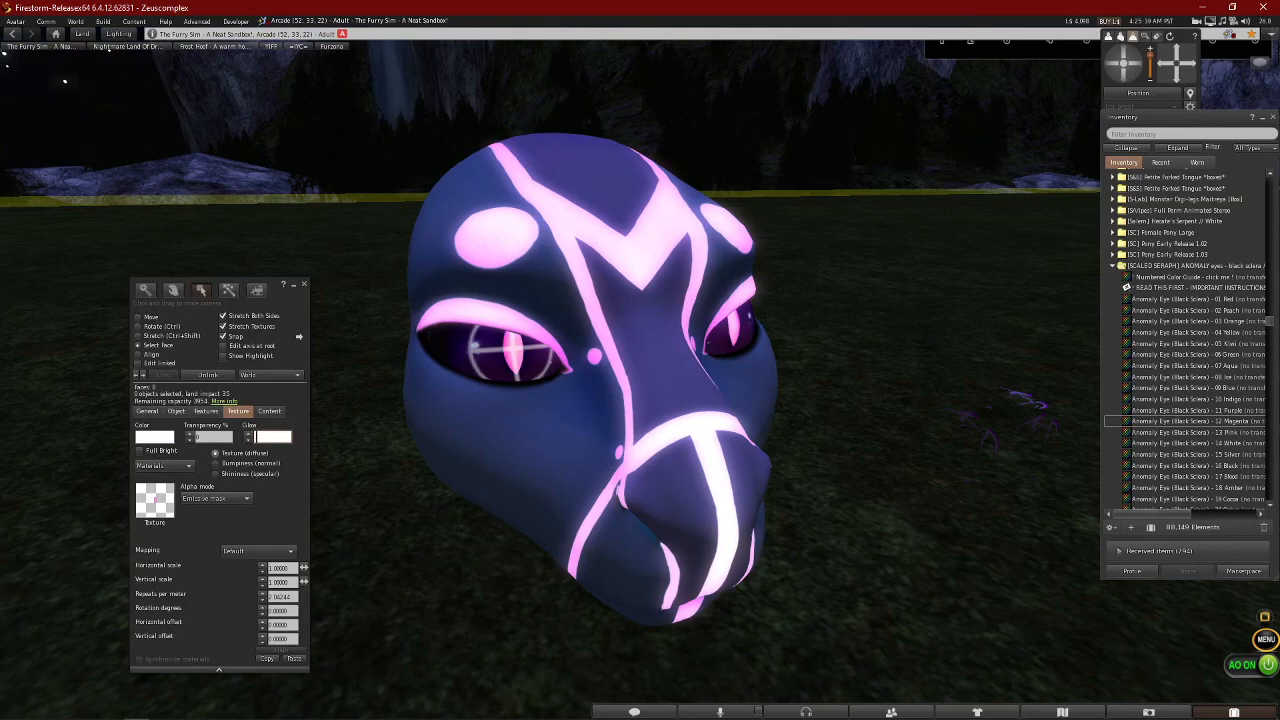
pyautogui.write('.01')
pyautogui.press('Return')
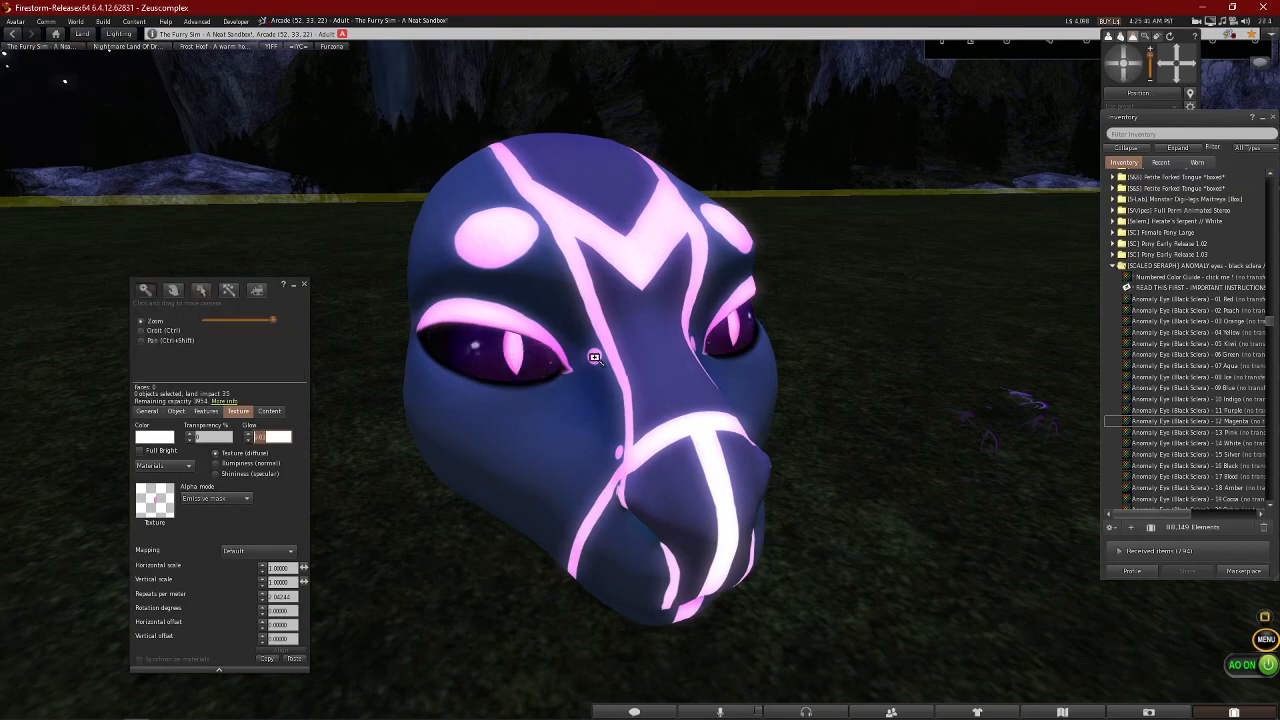
pyautogui.moveTo(594, 355); pyautogui.dragTo(366, 360)
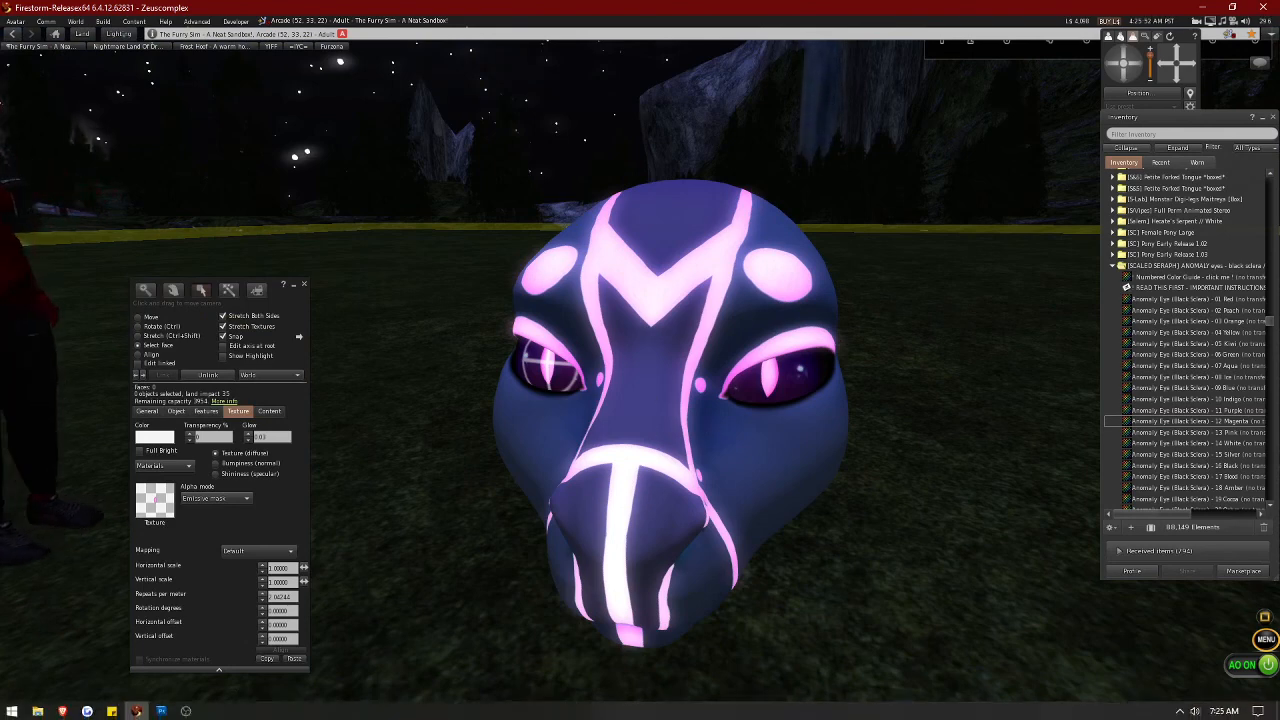
pyautogui.click(186, 710)
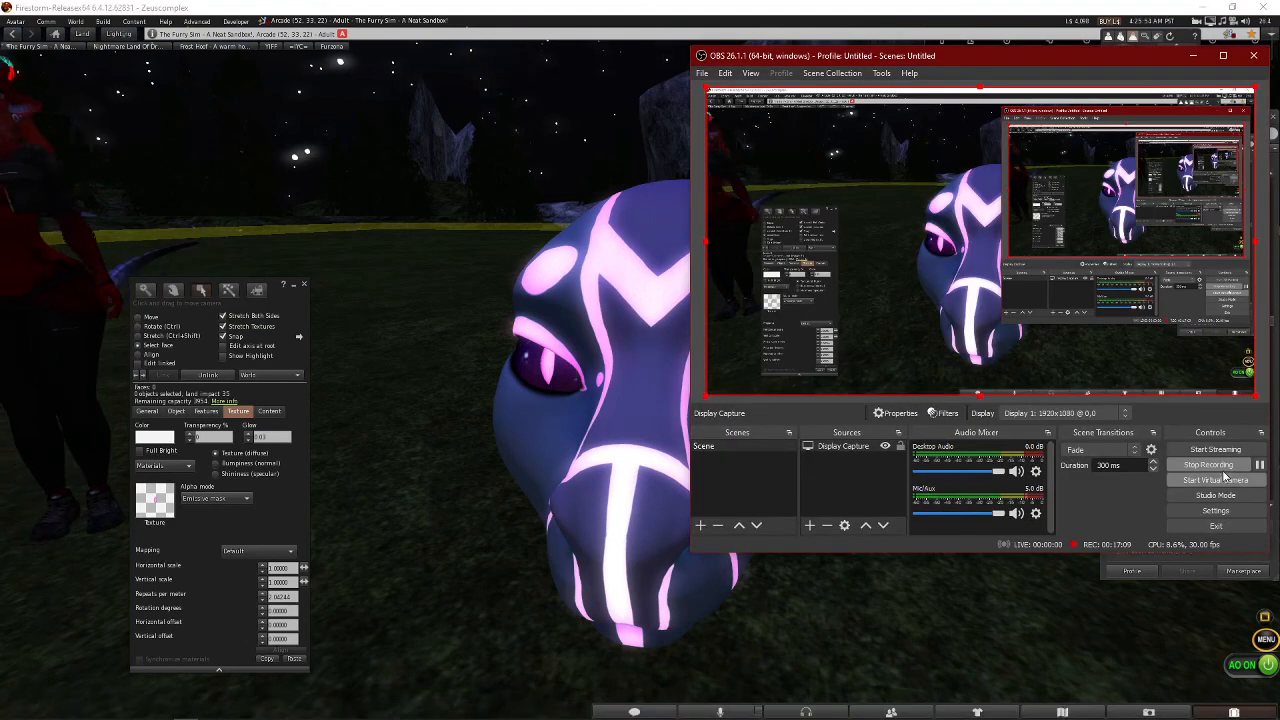